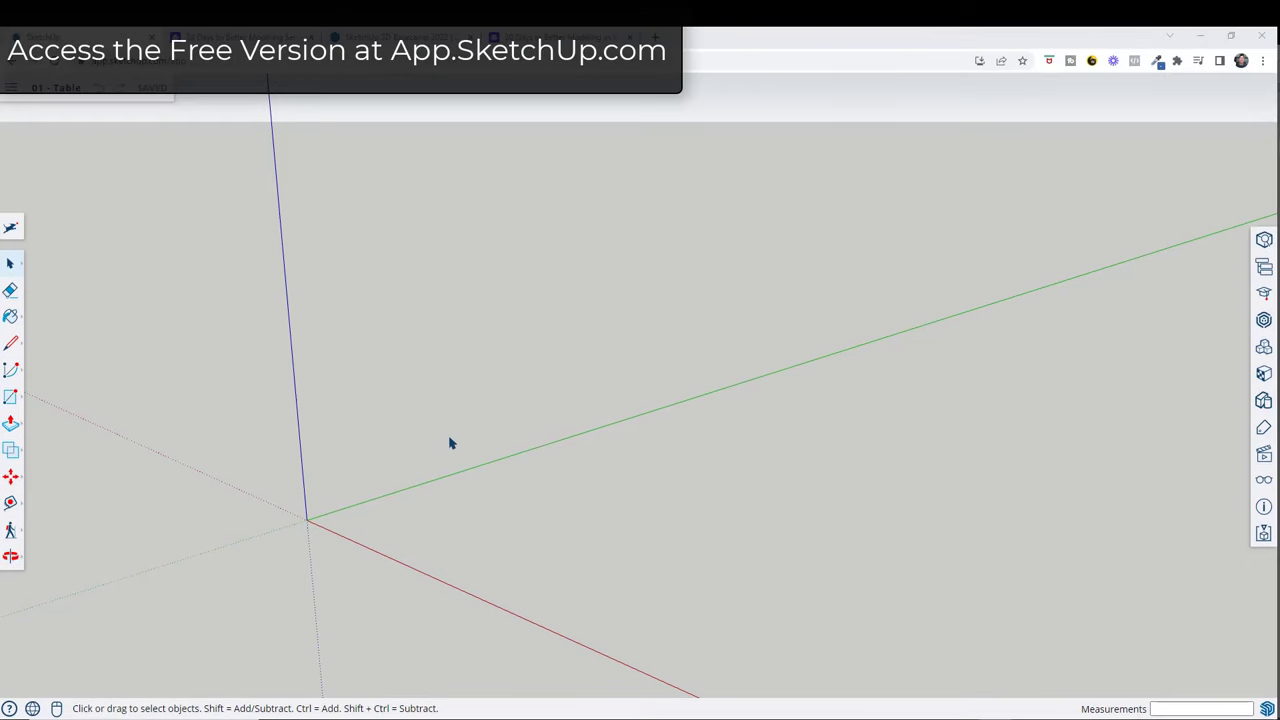
Draw a 48 by 48 inch square on the ground plane, starting from the origin
scroll(441, 440, "down", 3)
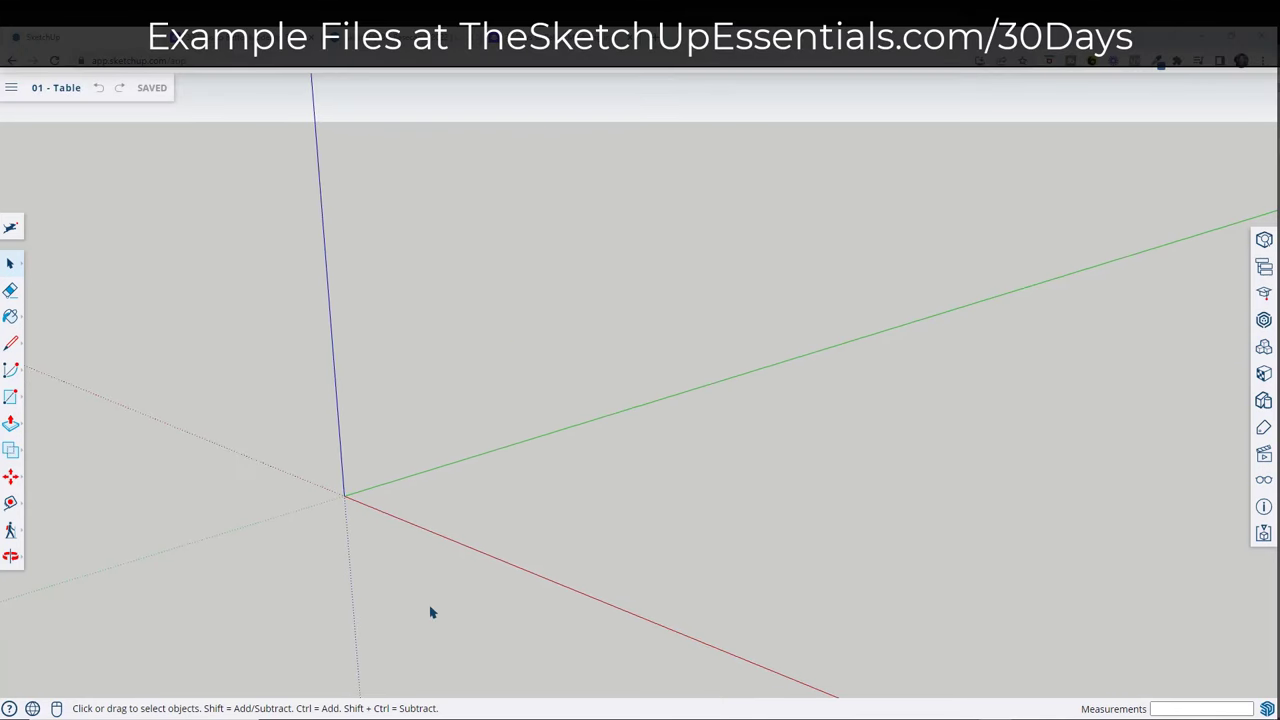
middle_click_drag(517, 550, 551, 537)
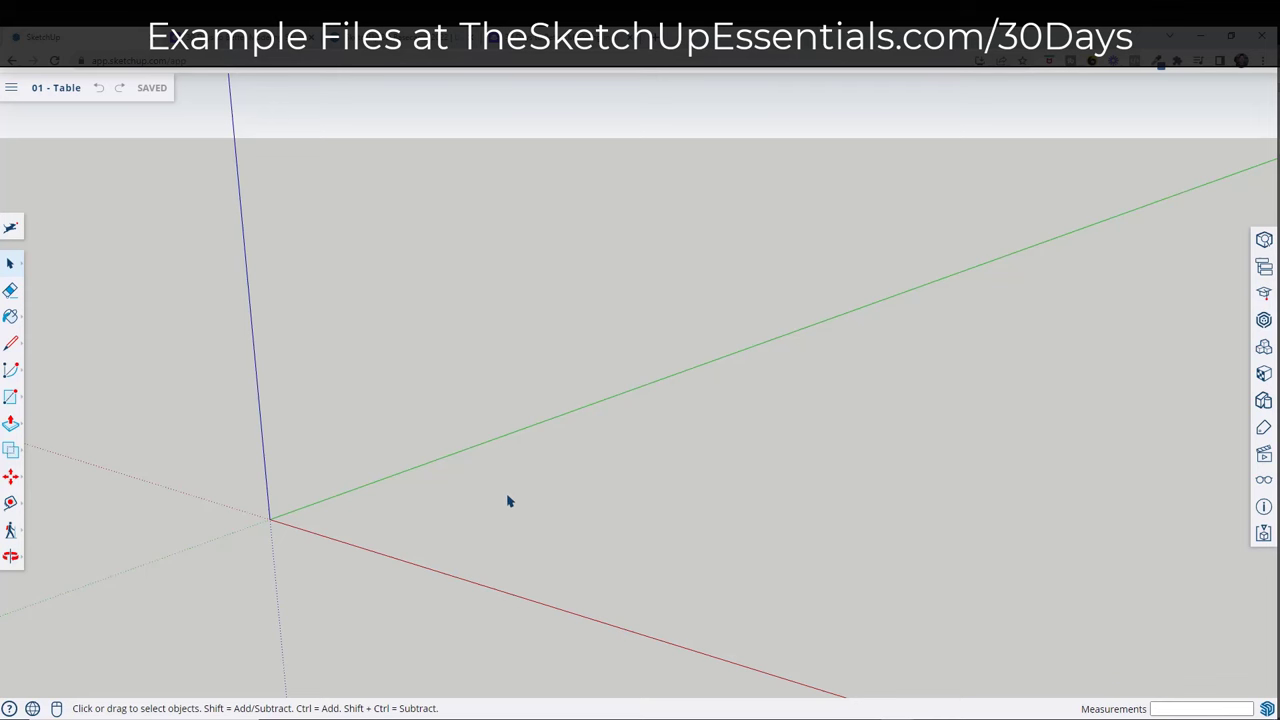
middle_click_drag(357, 523, 363, 528)
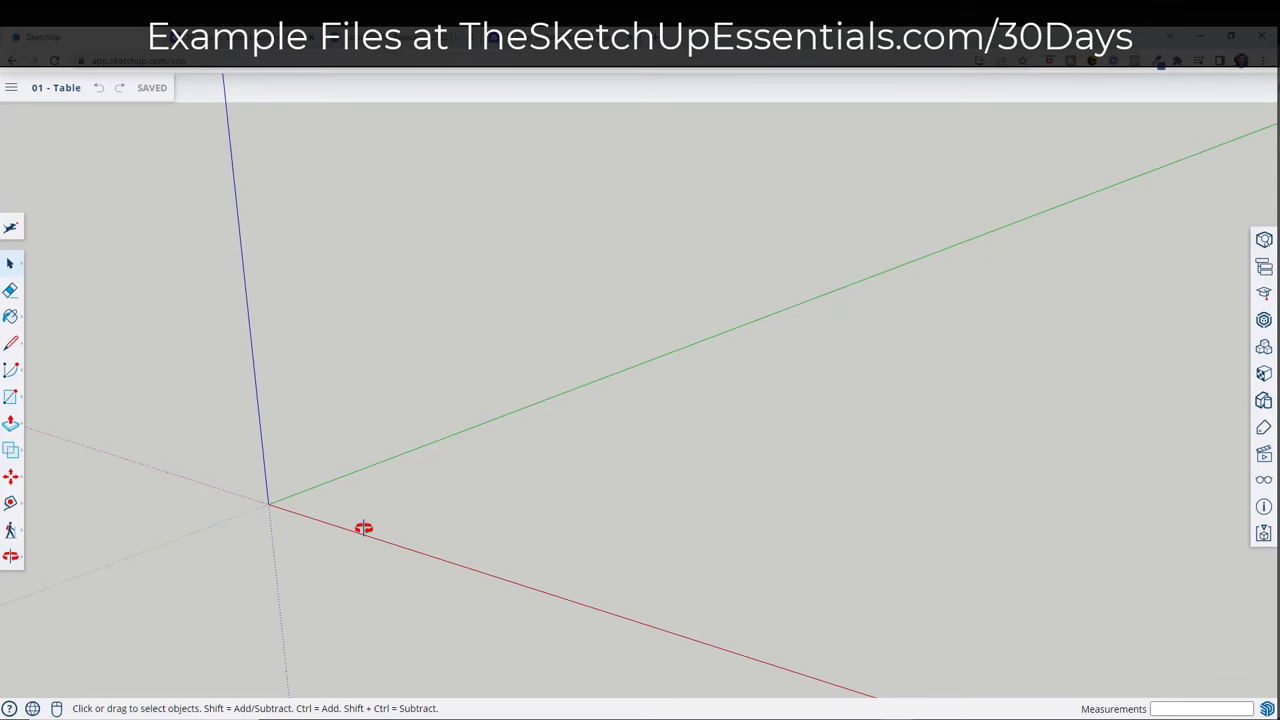
key("r")
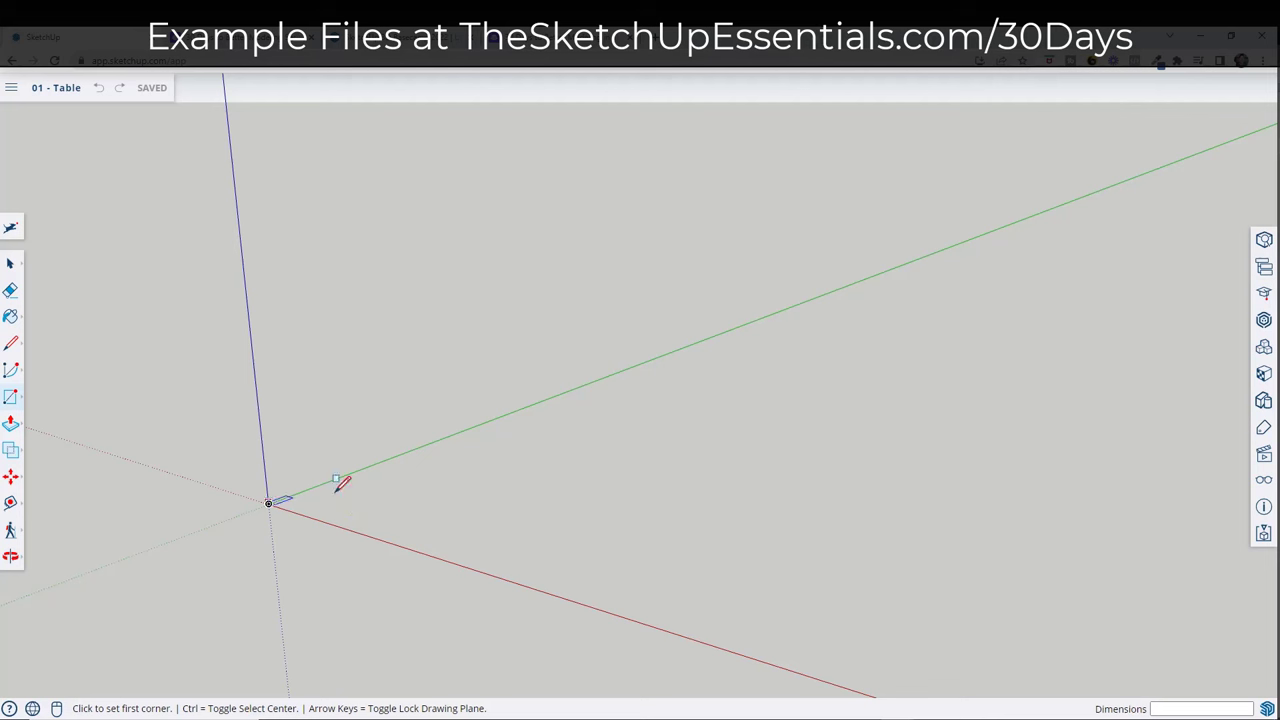
left_click(268, 503)
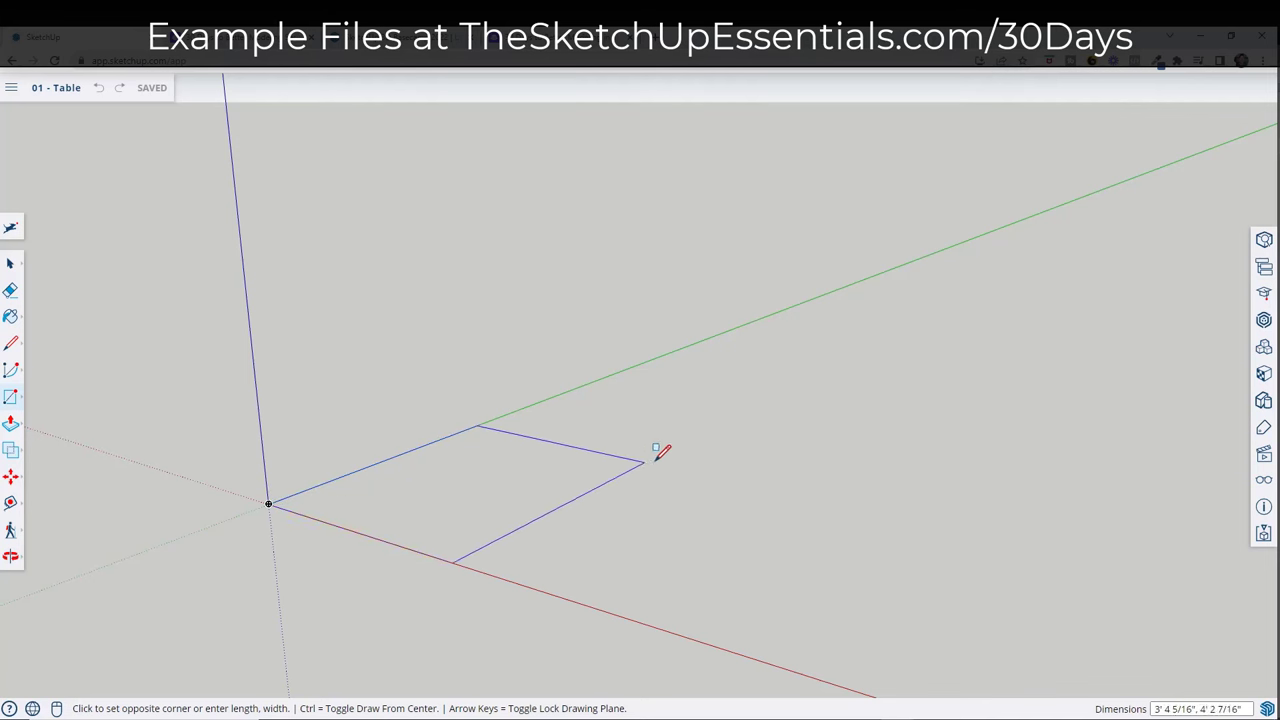
key("Escape")
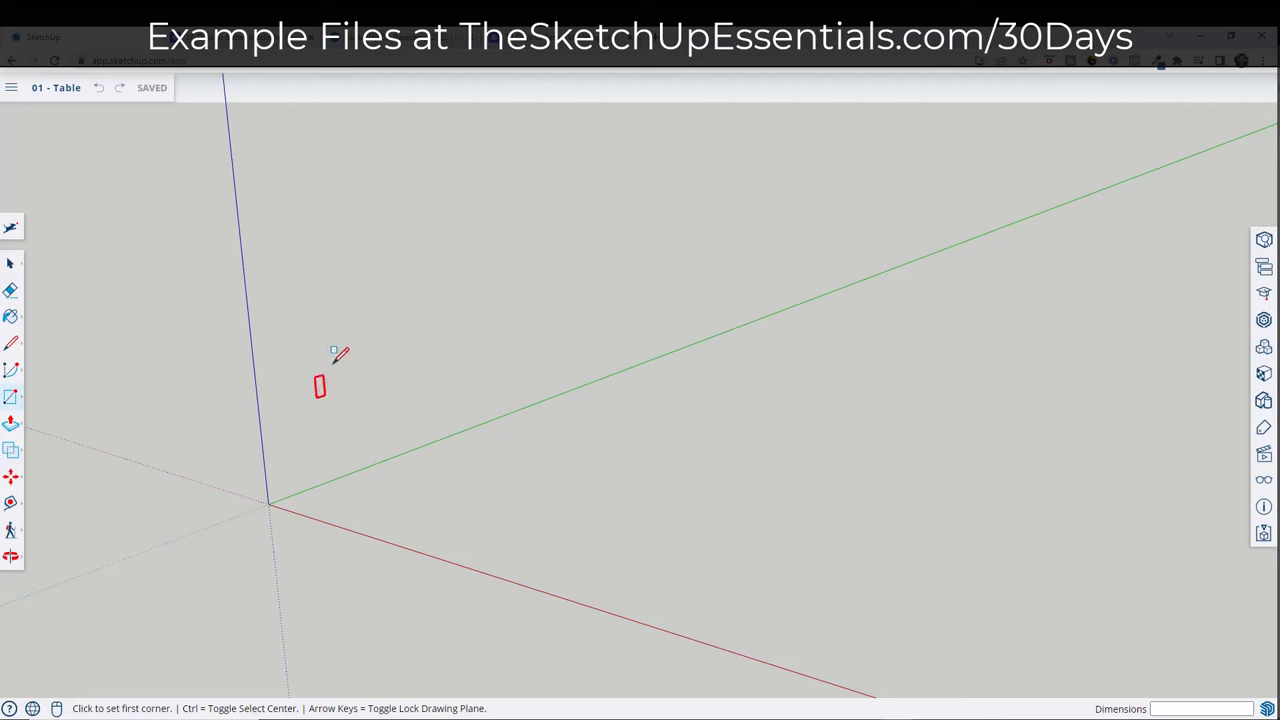
left_click(268, 502)
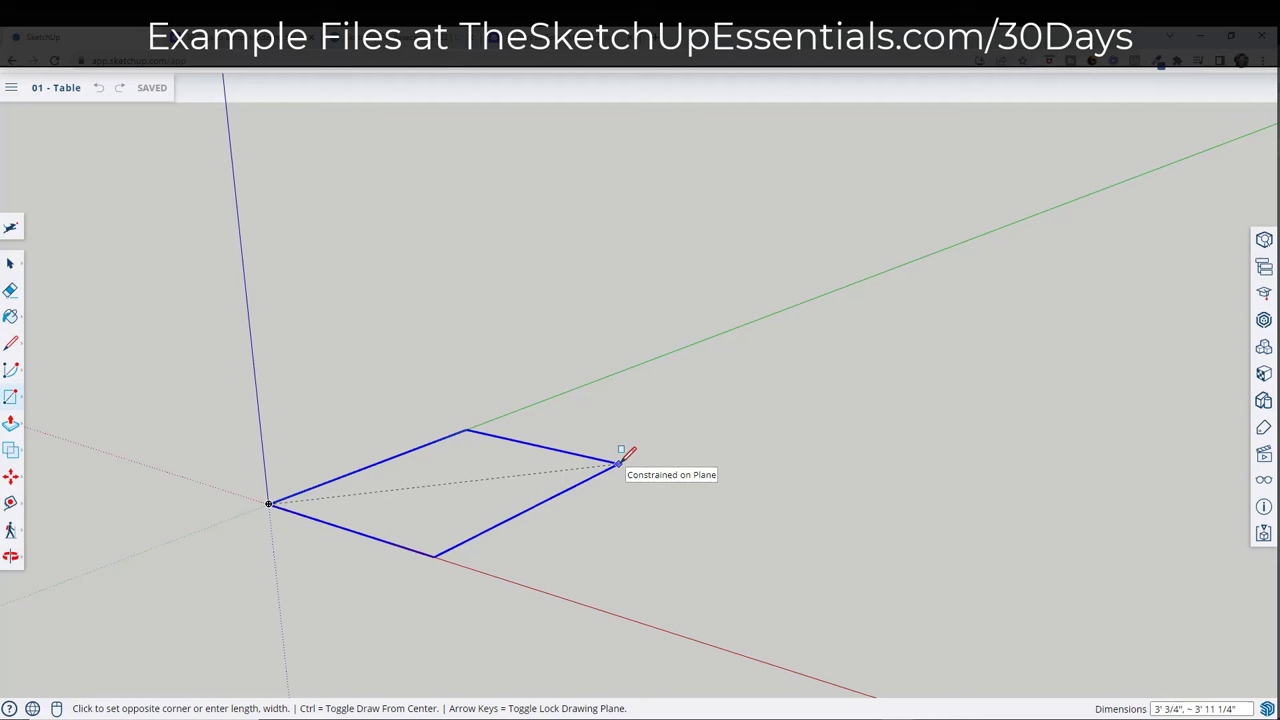
type("48,48")
key("Return")
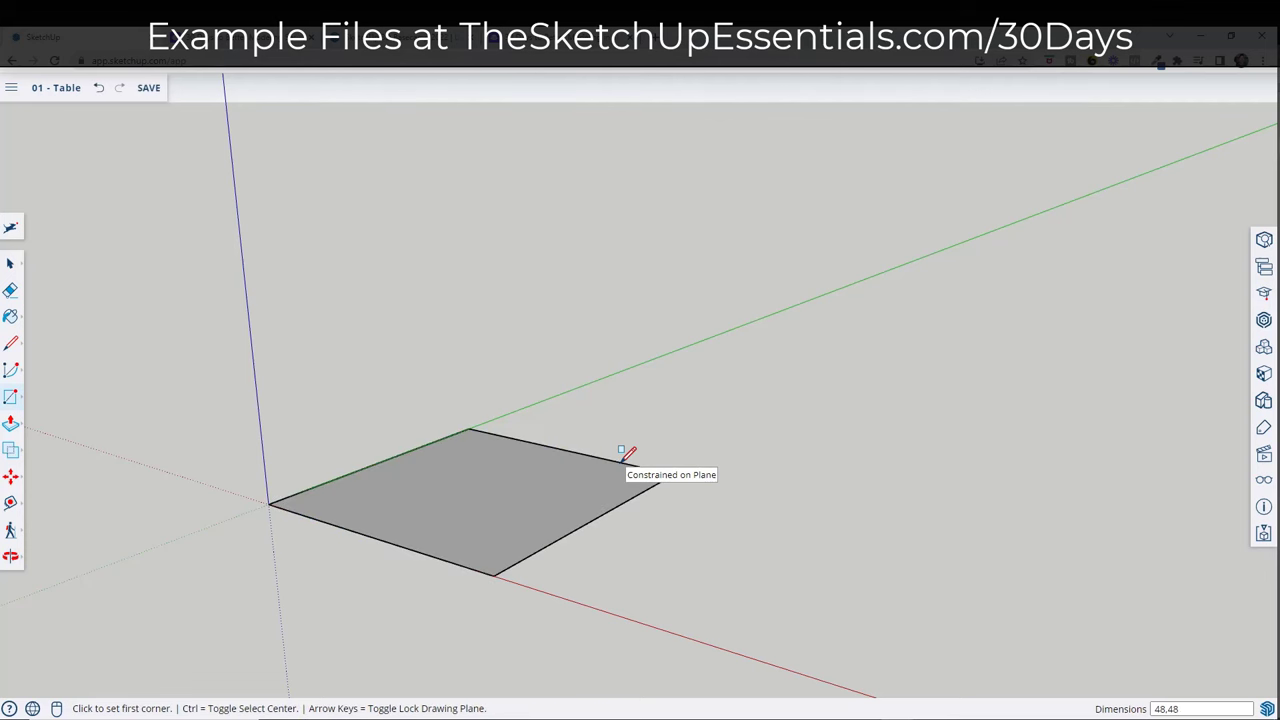
key("space")
Push/Pull the square face upward into a thin tabletop slab
middle_click_drag(669, 491, 637, 486)
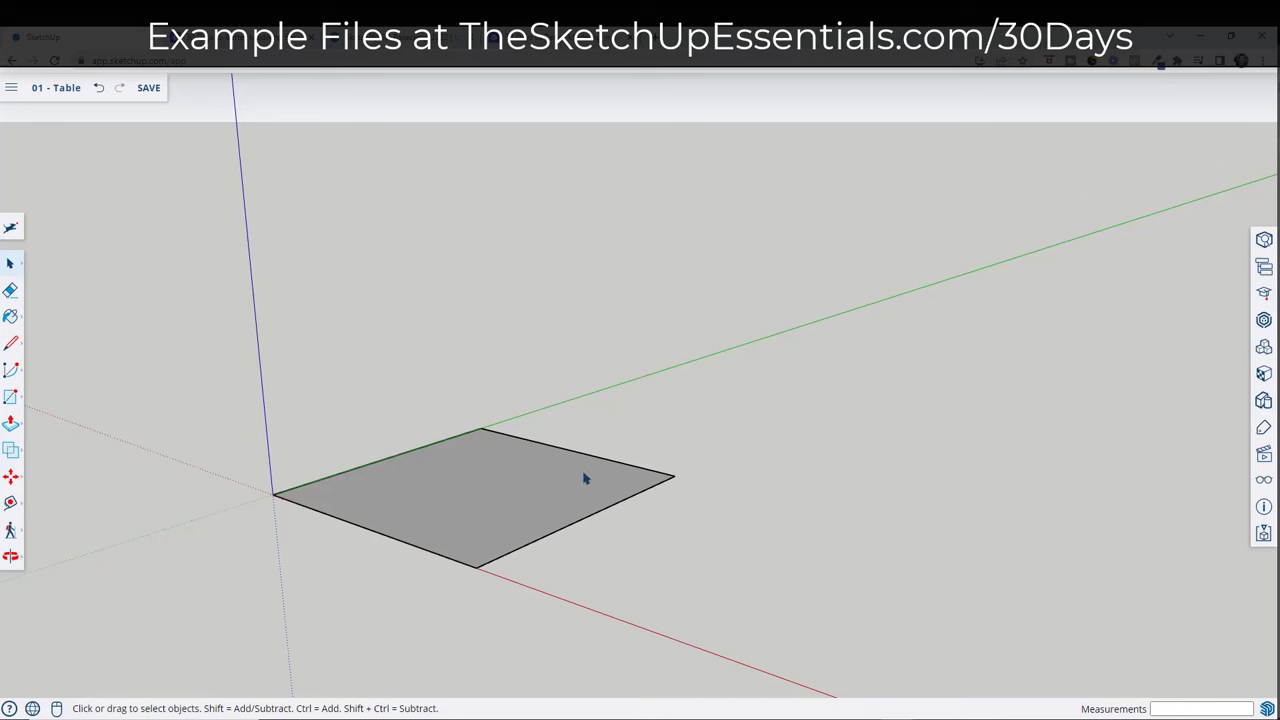
key("p")
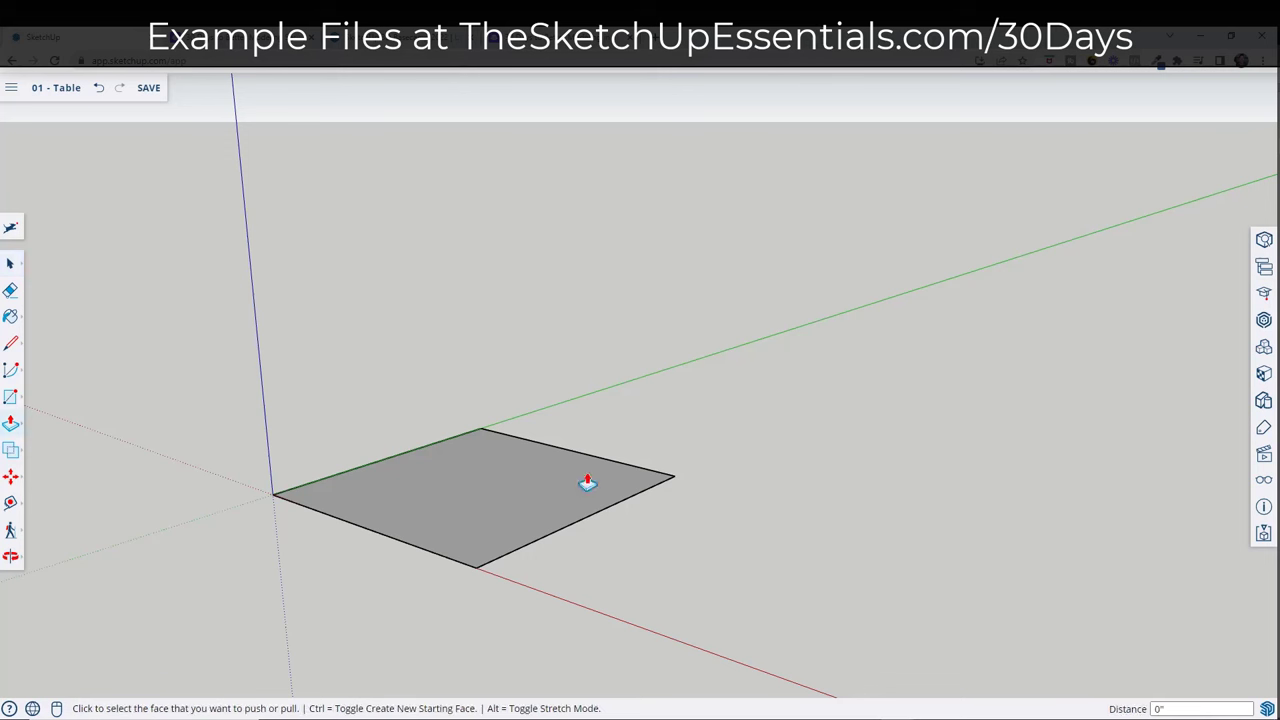
left_click(531, 501)
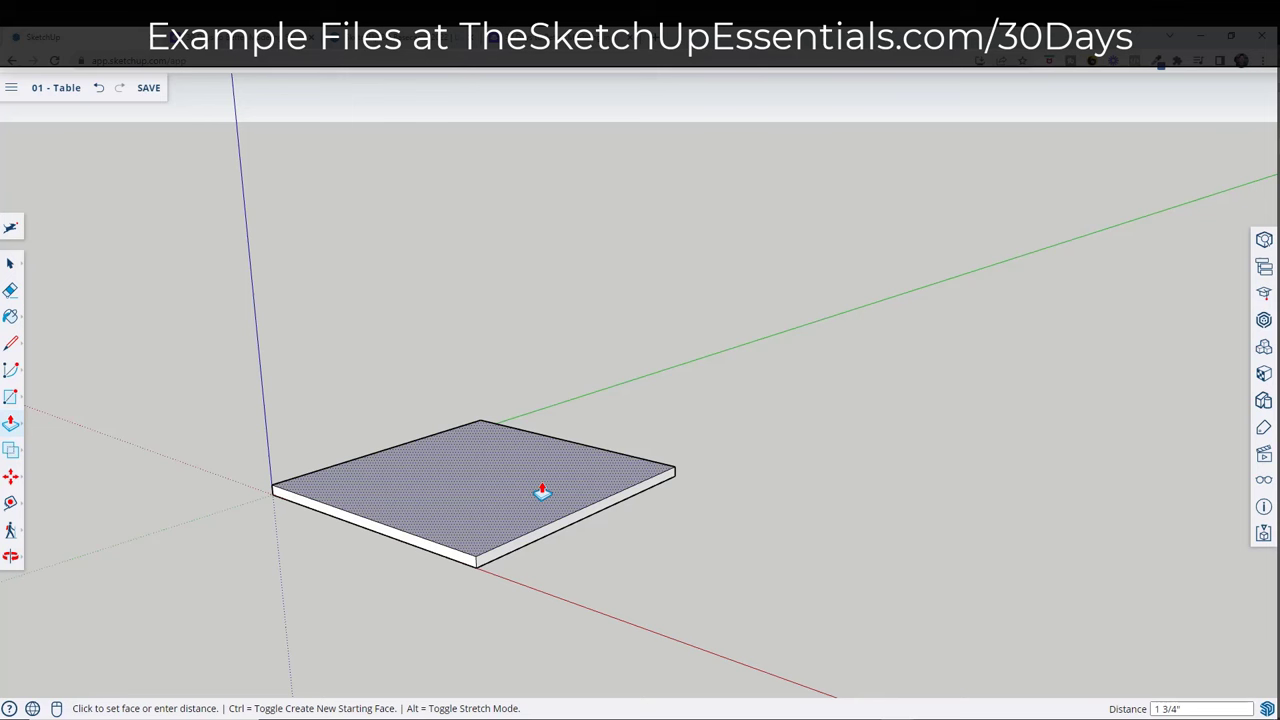
type("3")
key("Return")
key("space")
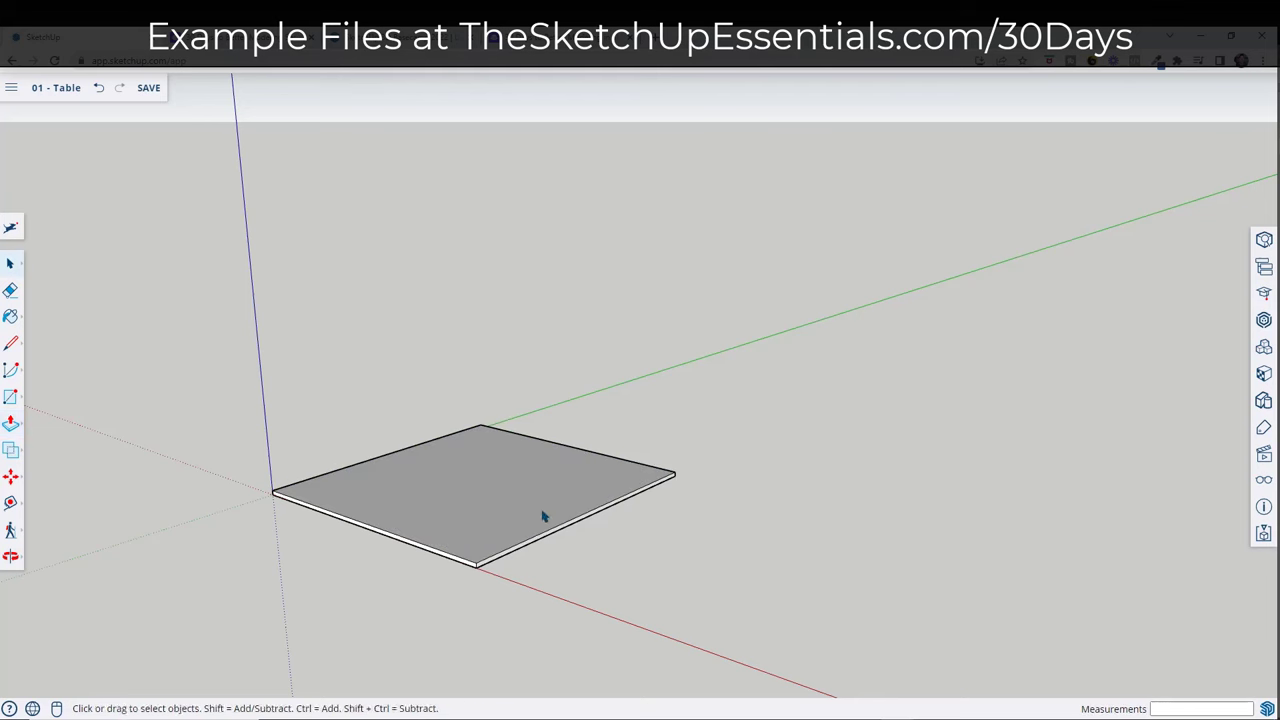
Select all faces and edges of the tabletop slab and make them a group
middle_click_drag(543, 517, 497, 526)
middle_click_drag(538, 418, 526, 560)
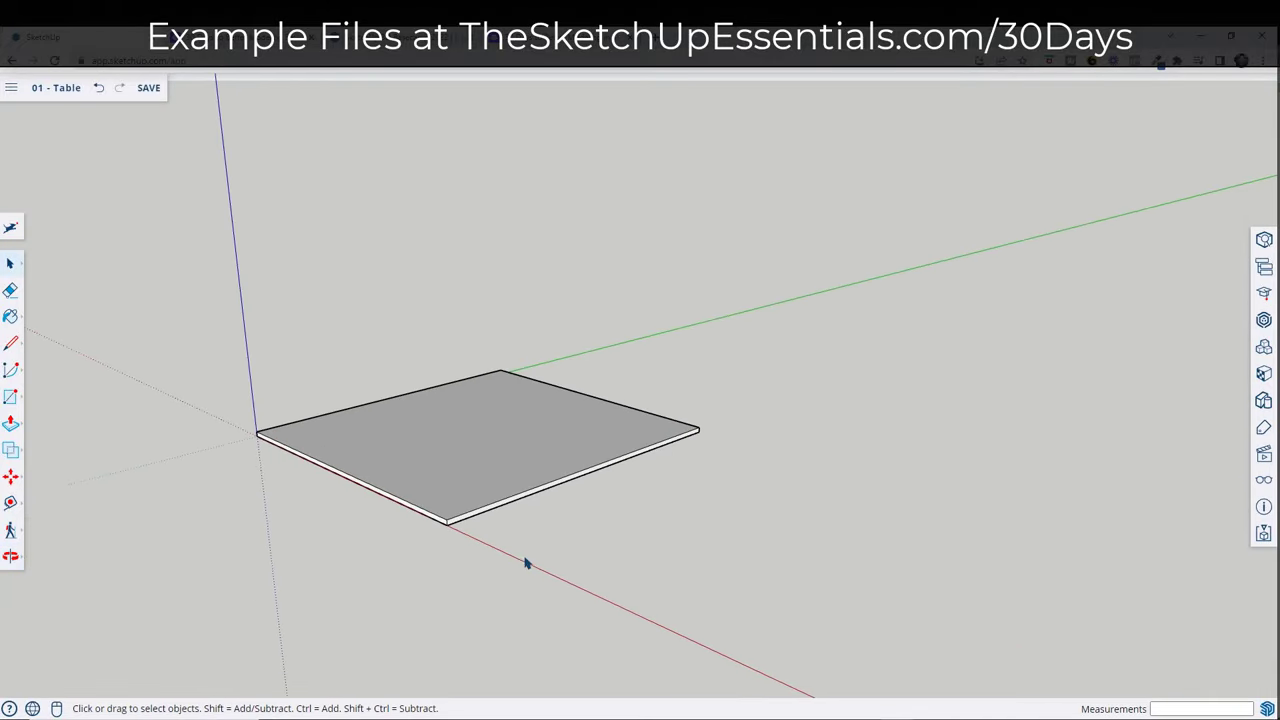
scroll(611, 275, "down", 2)
scroll(366, 371, "up", 3)
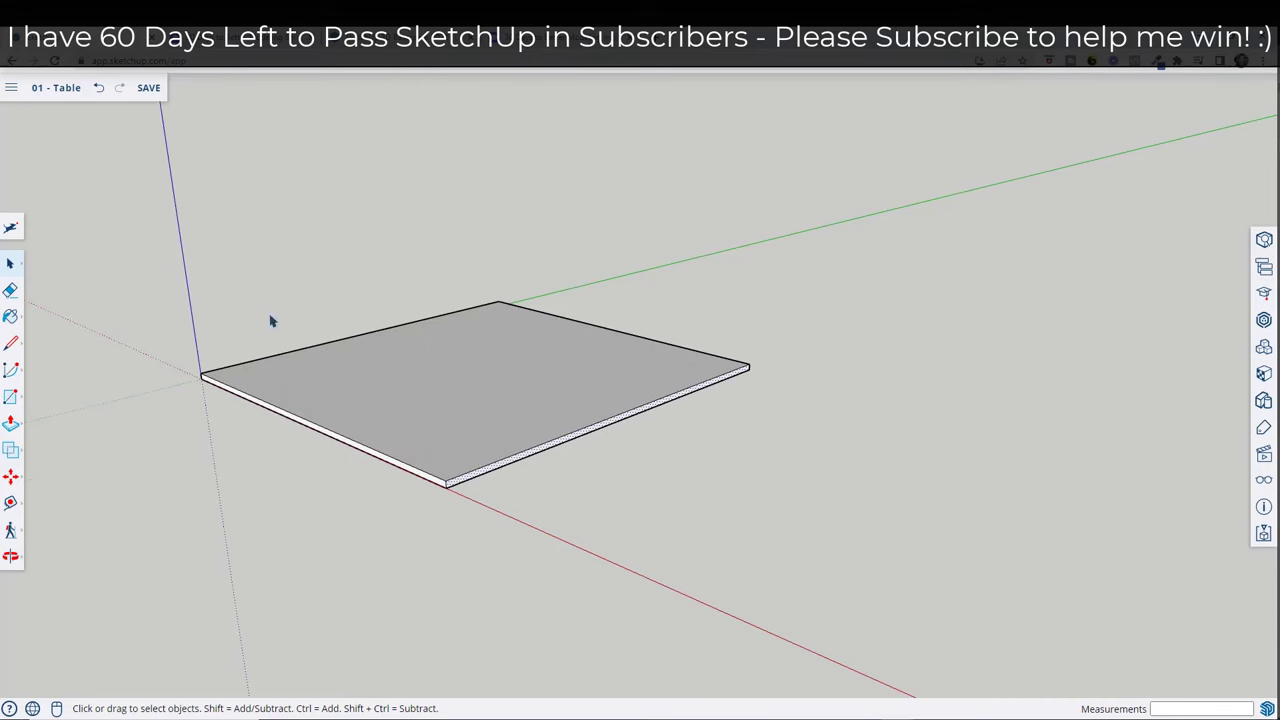
left_click(410, 399)
scroll(417, 472, "up", 3)
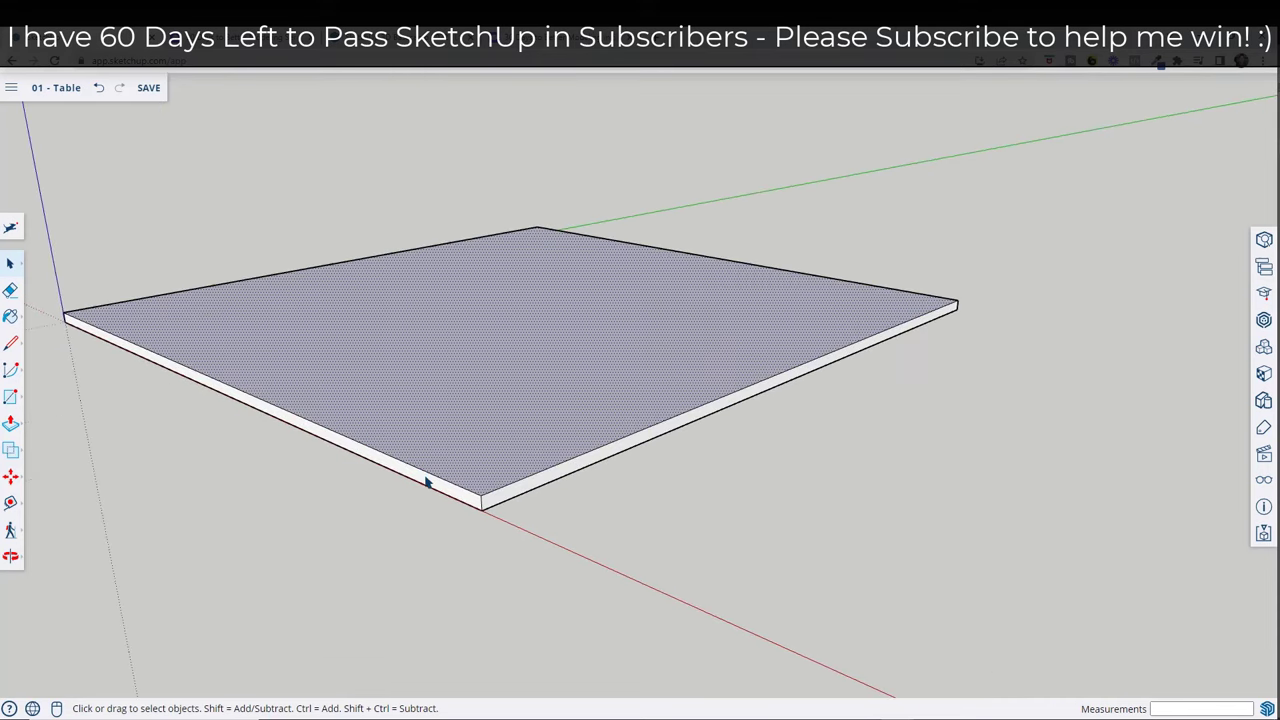
scroll(482, 322, "down", 3)
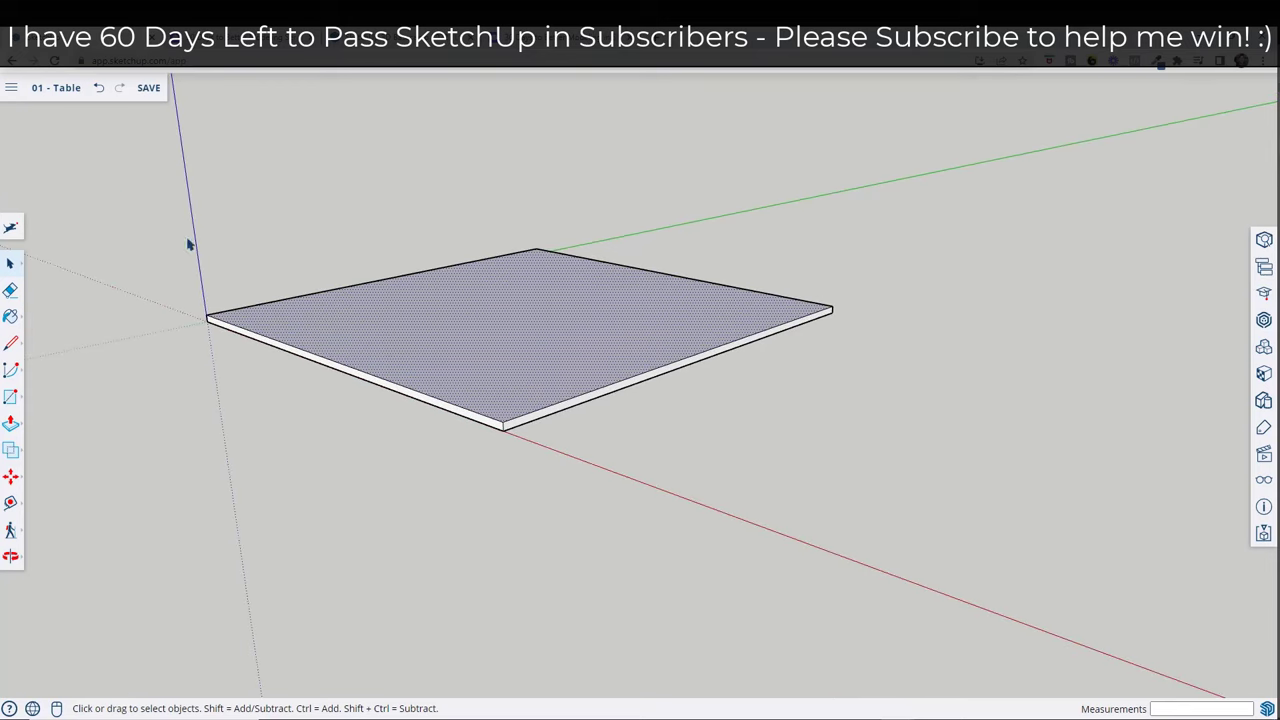
left_click_drag(135, 210, 985, 472)
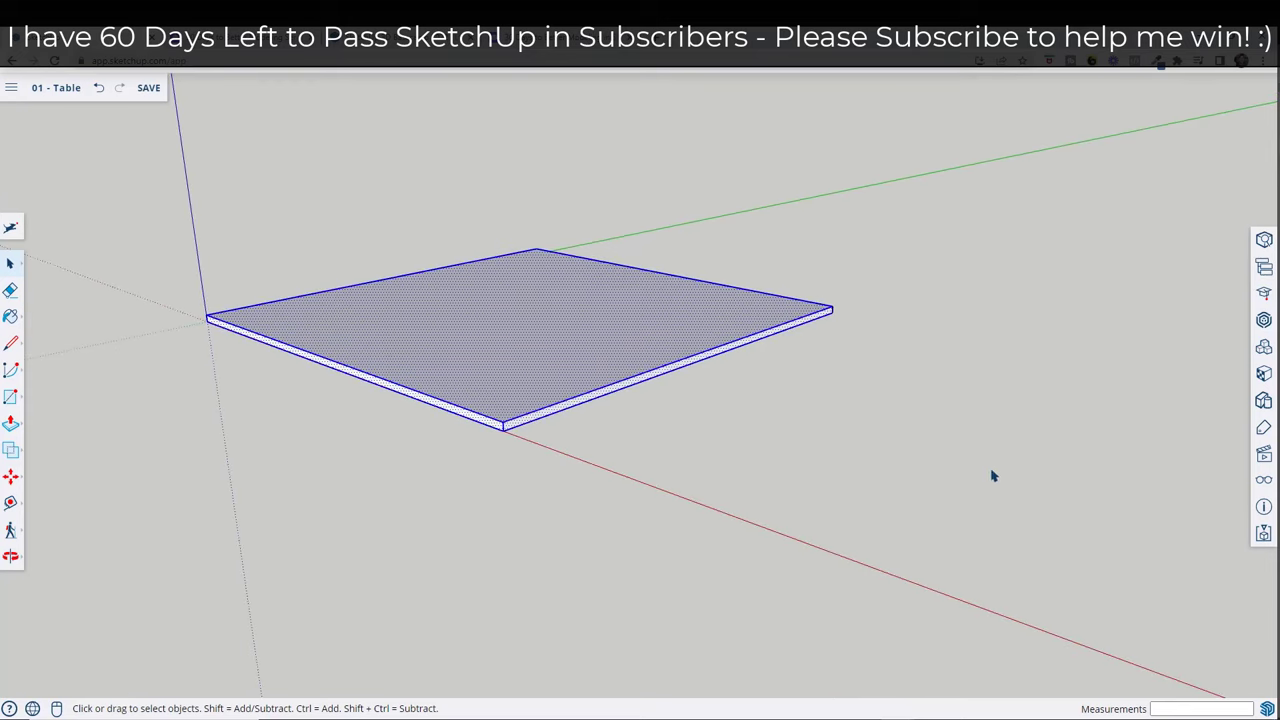
right_click(551, 335)
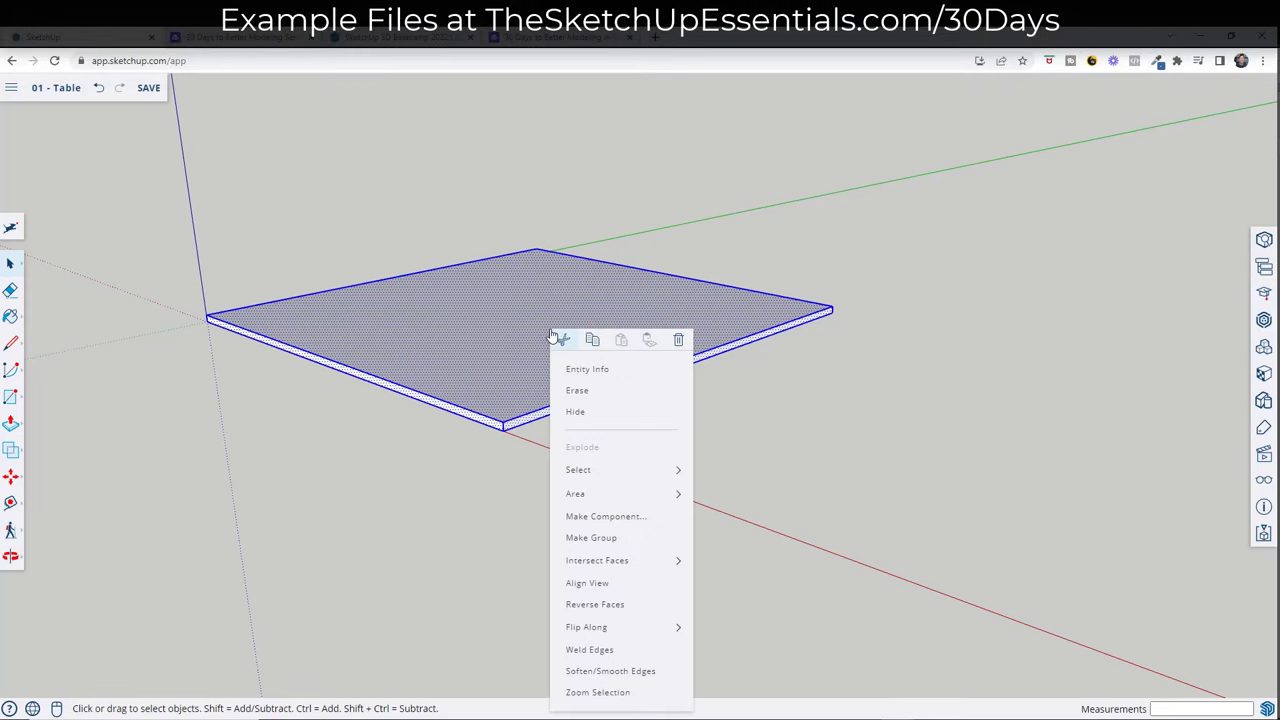
left_click(604, 538)
Open the tabletop group for editing and try to offset the top face's outline inward
mouse_move(520, 357)
middle_mouse_down()
mouse_move(529, 154)
mouse_move(531, 378)
middle_mouse_up()
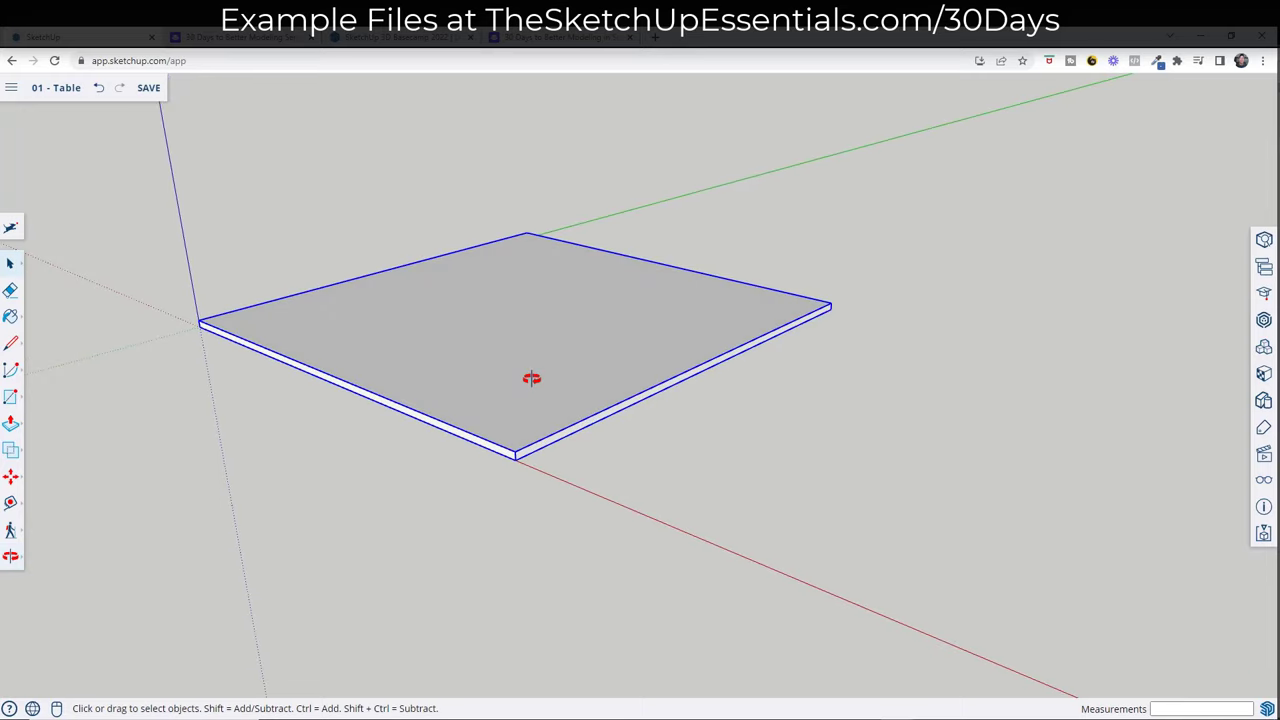
middle_click_drag(546, 320, 546, 390)
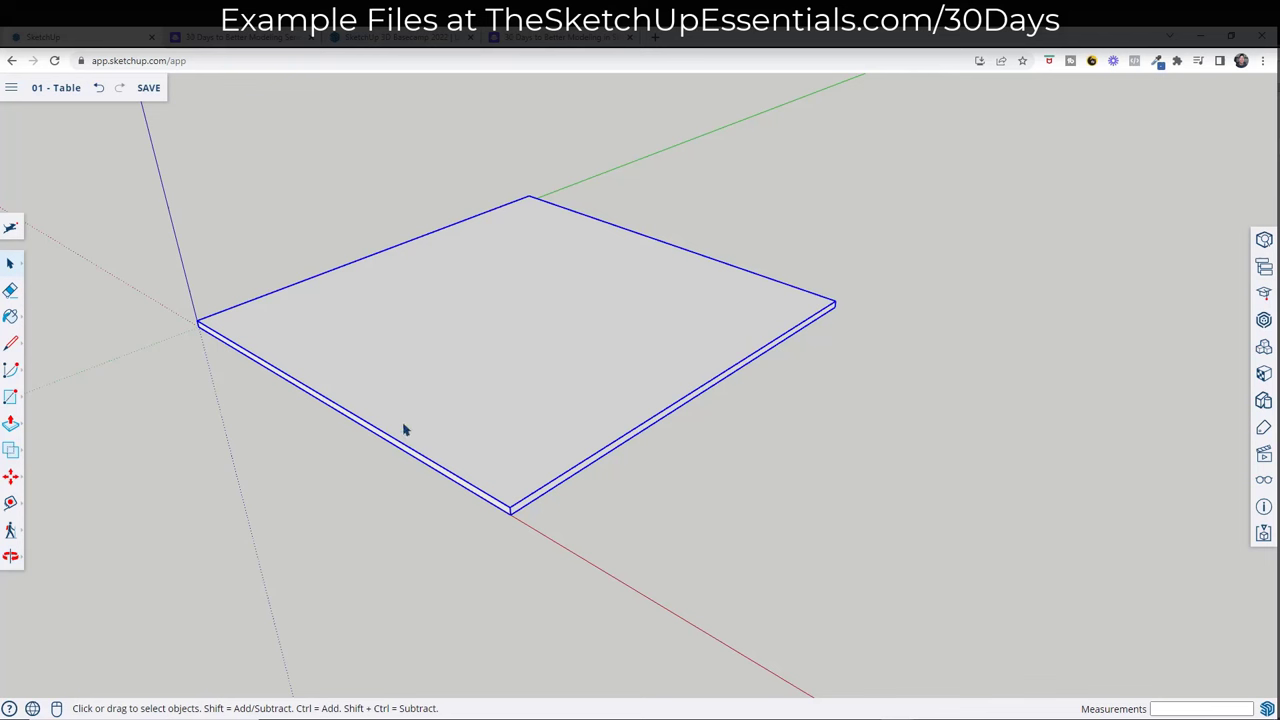
left_click(493, 342)
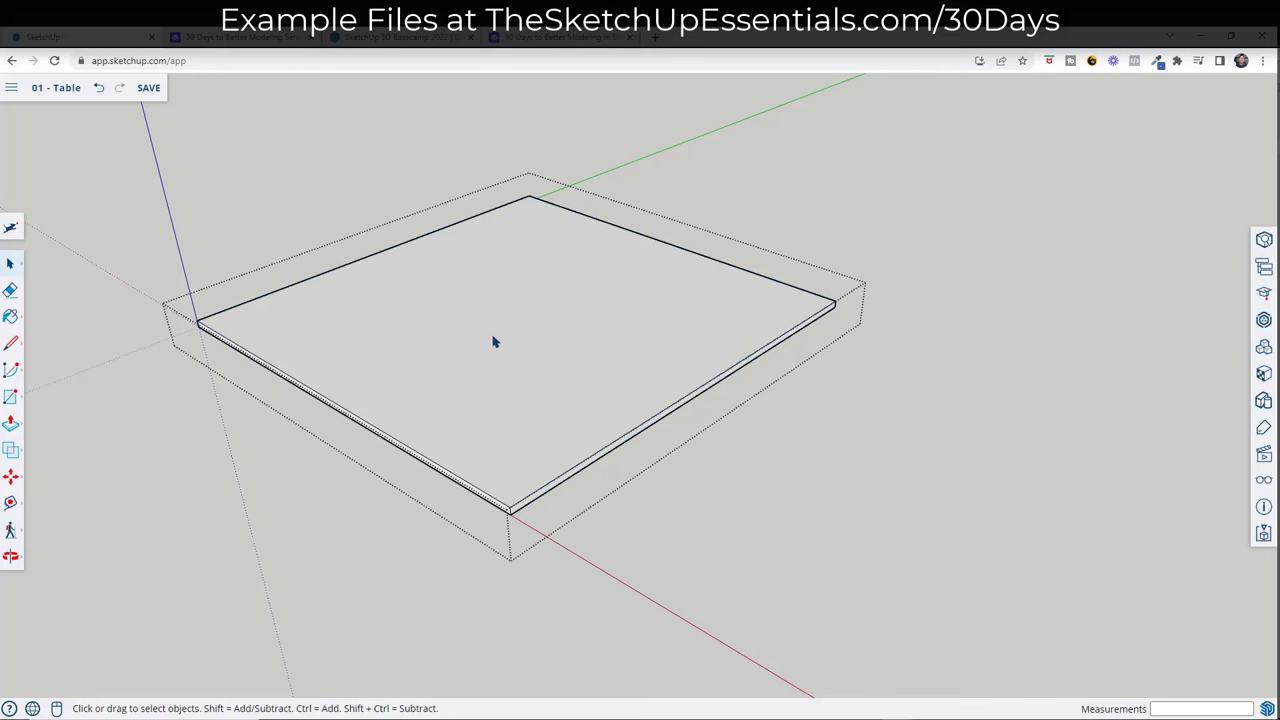
key("f")
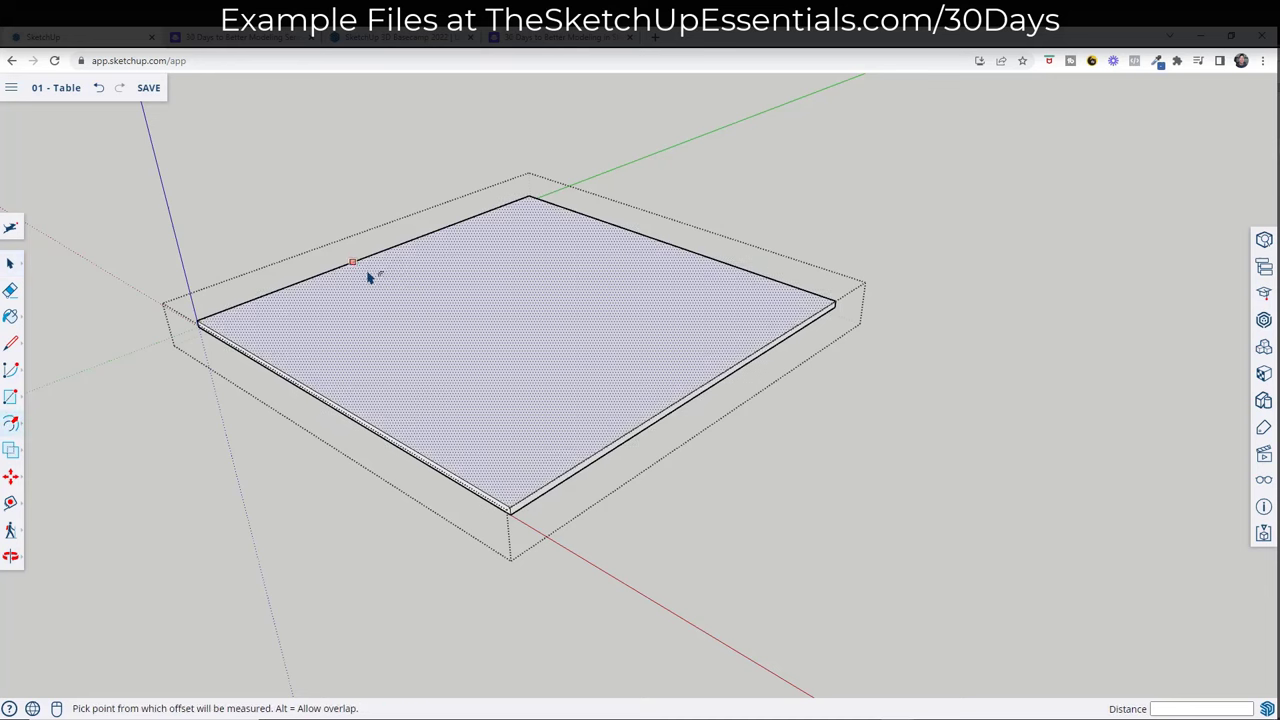
left_click(347, 265)
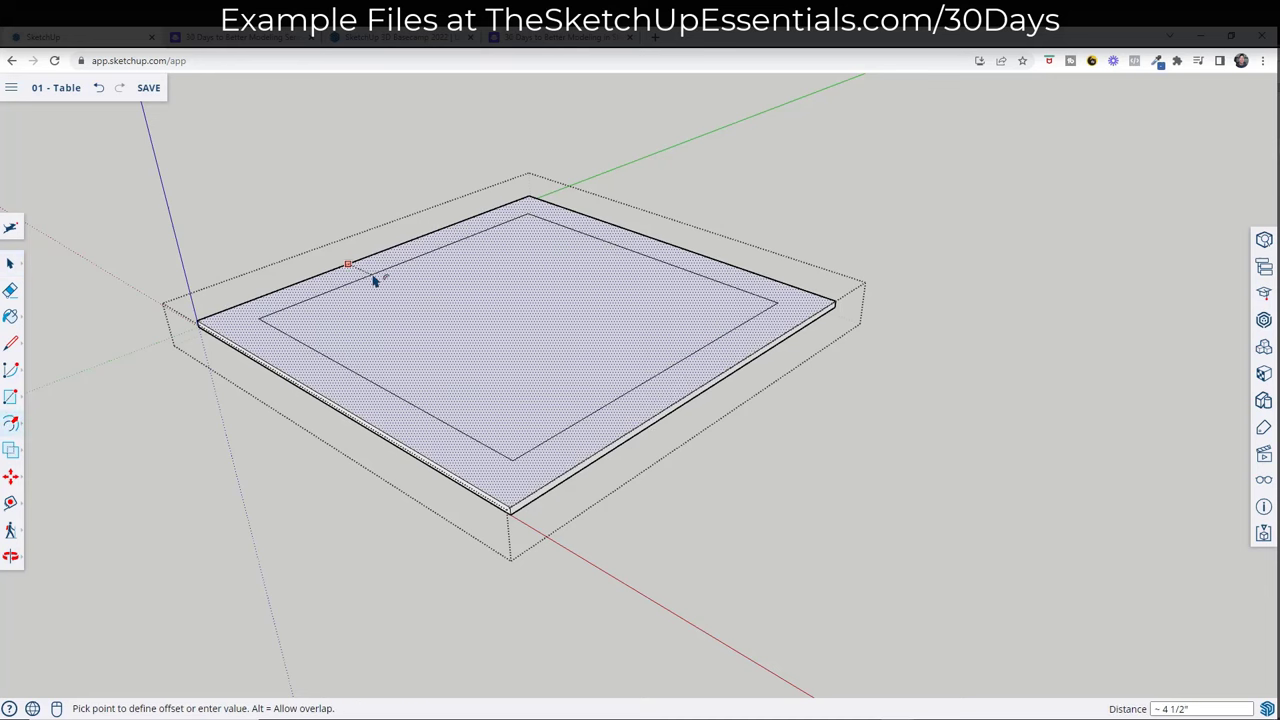
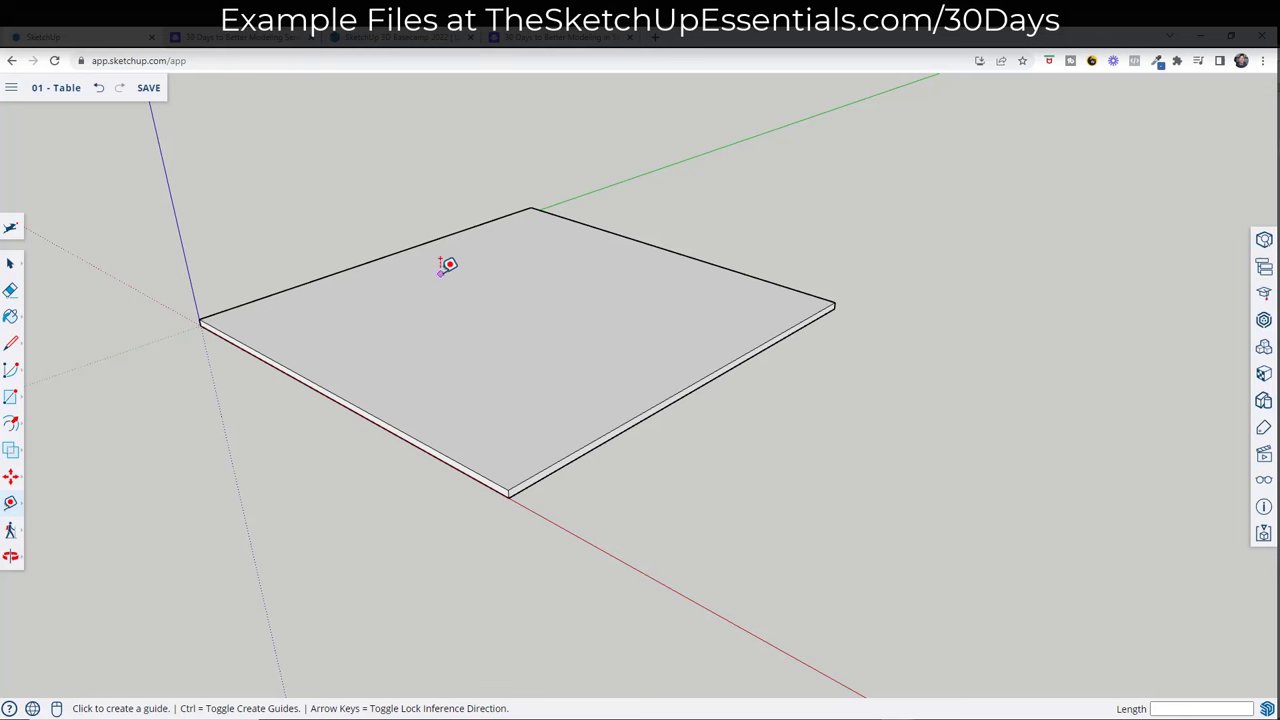
With the Tape Measure creating guides, place a guide 6 inches inside the tabletop edge that runs along the green axis
key("ctrl")
key("ctrl")
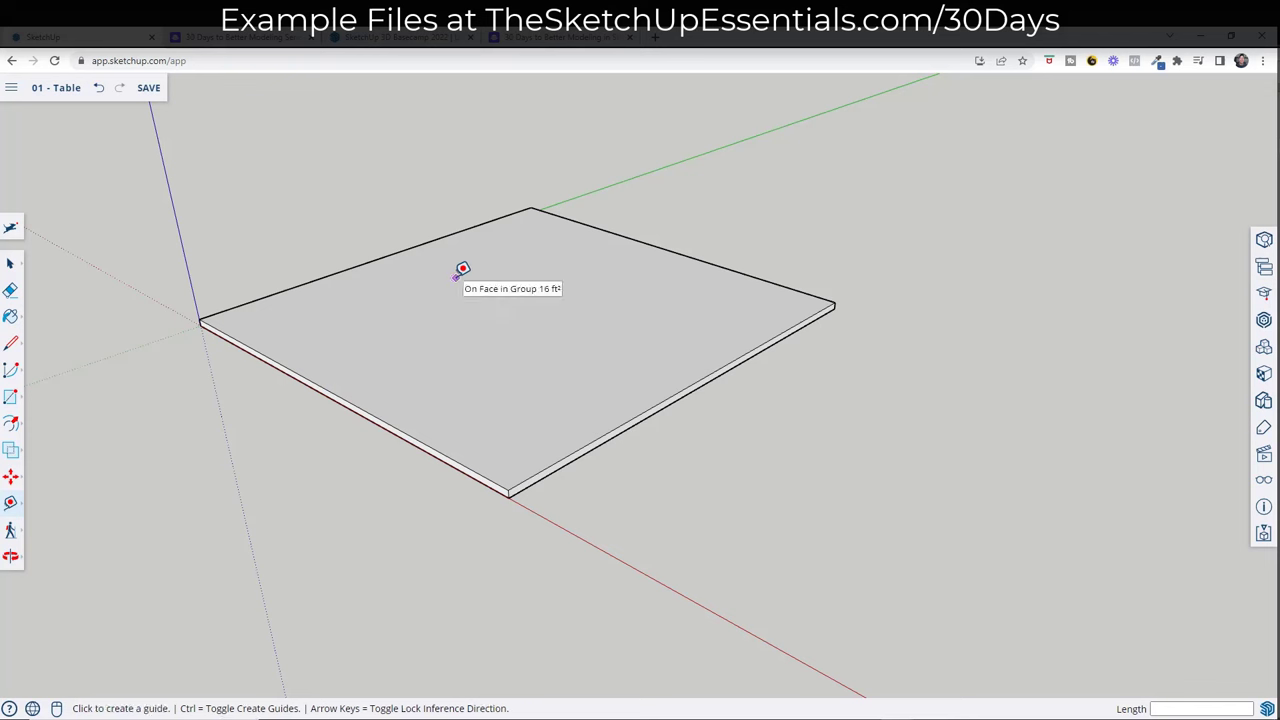
key("ctrl")
key("ctrl")
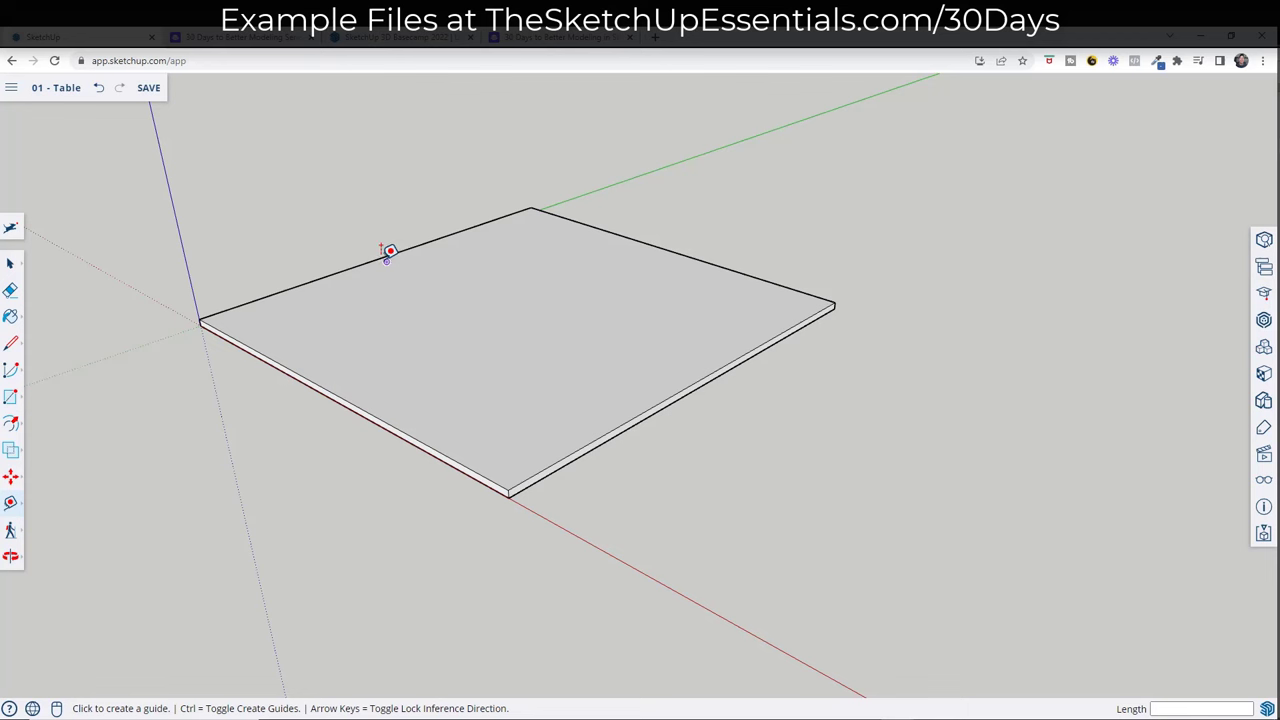
left_click(378, 255)
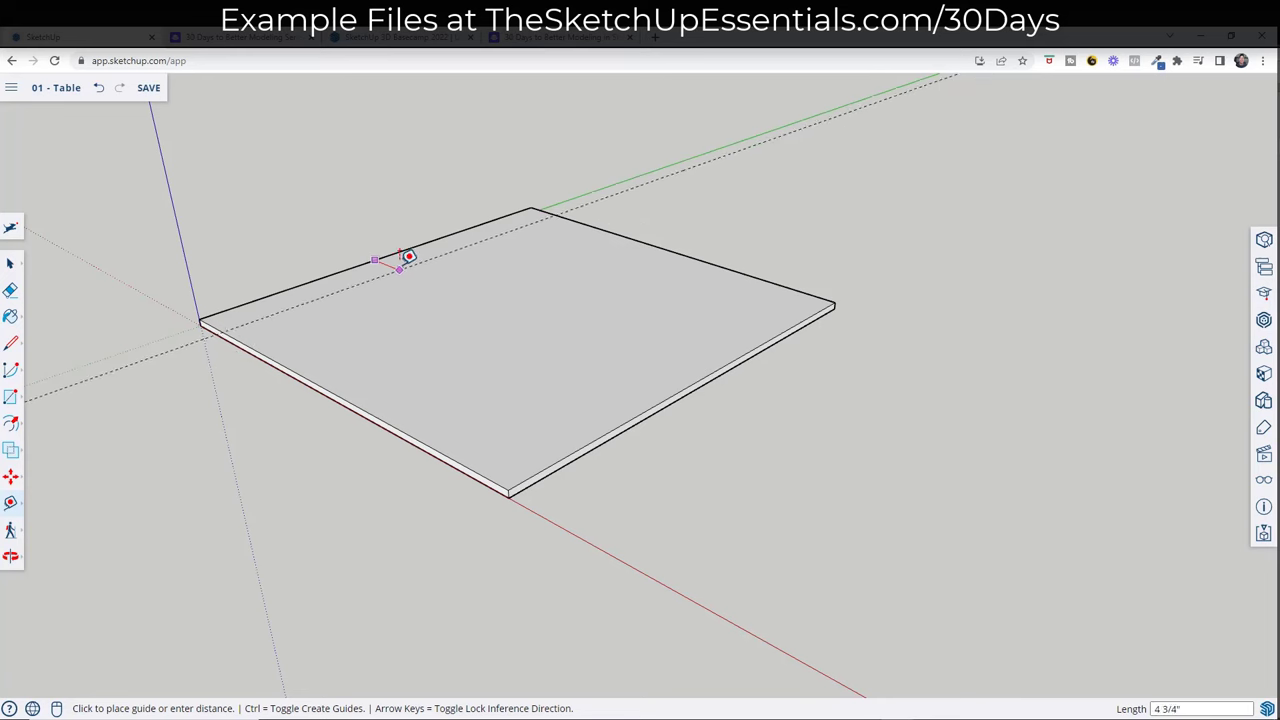
type("6")
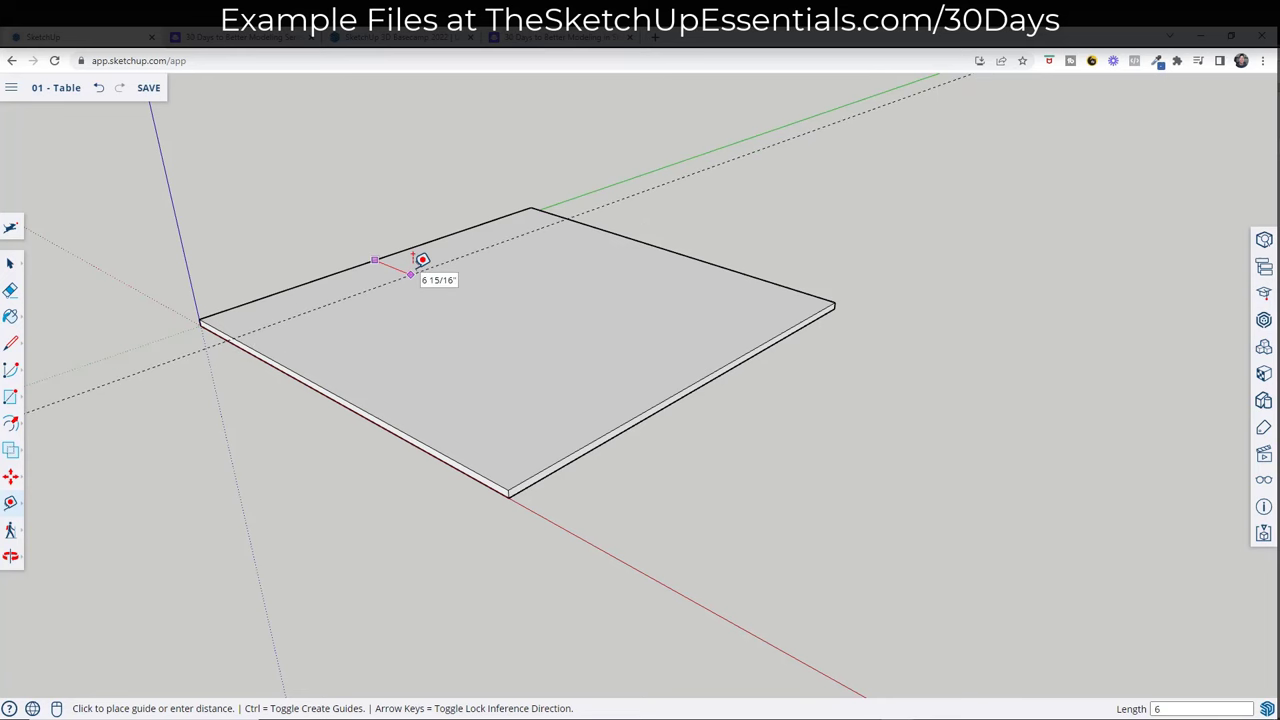
key("Return")
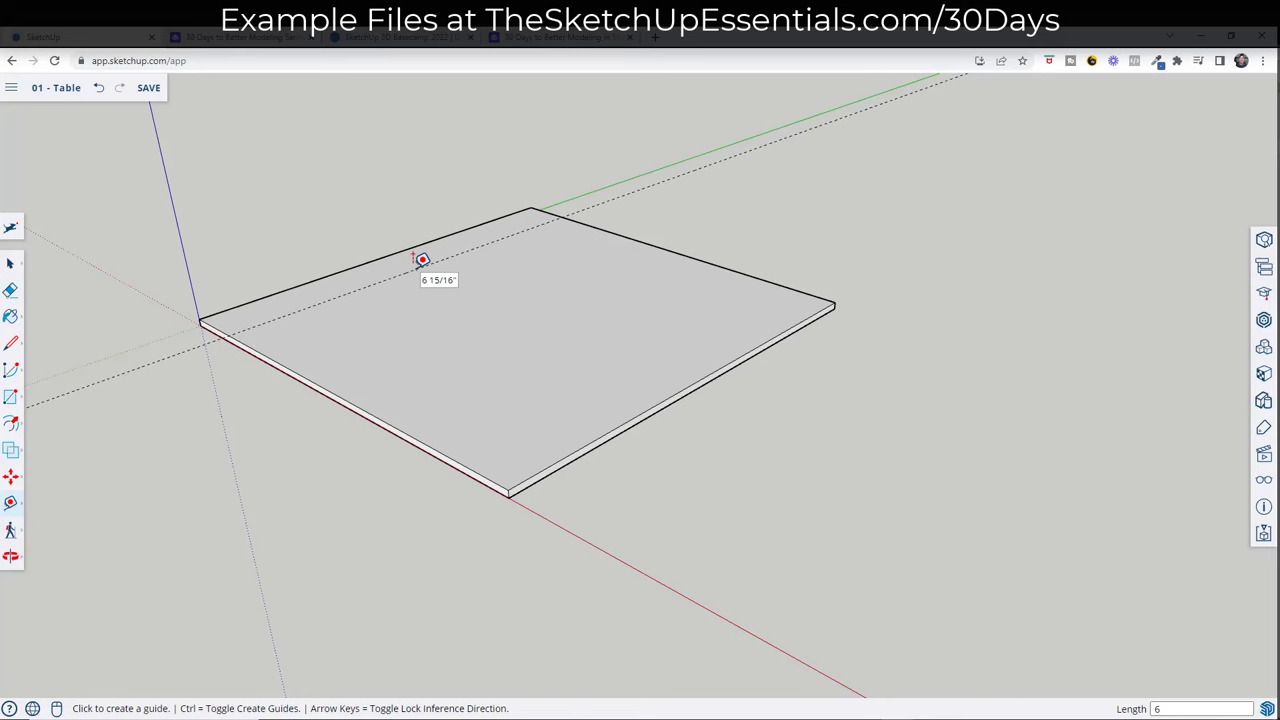
Place guides 6 inches inside the other three edges of the tabletop
left_click(692, 257)
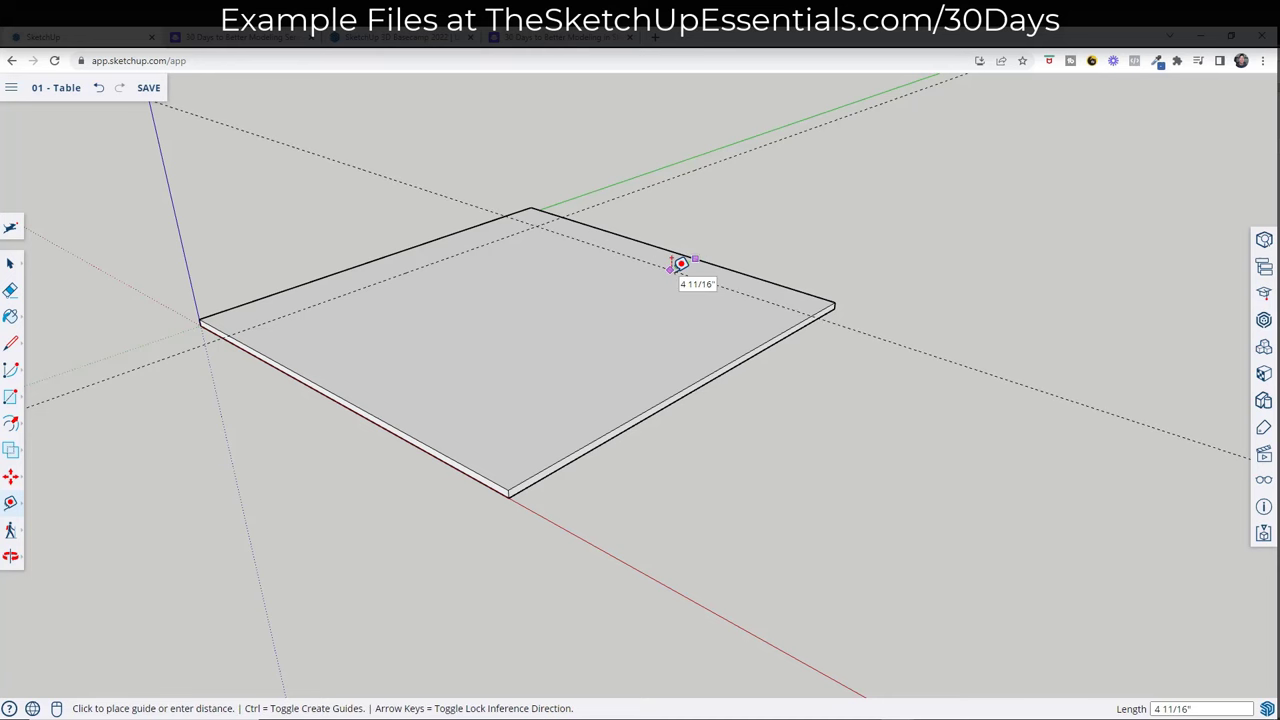
left_click(681, 264)
left_click(700, 381)
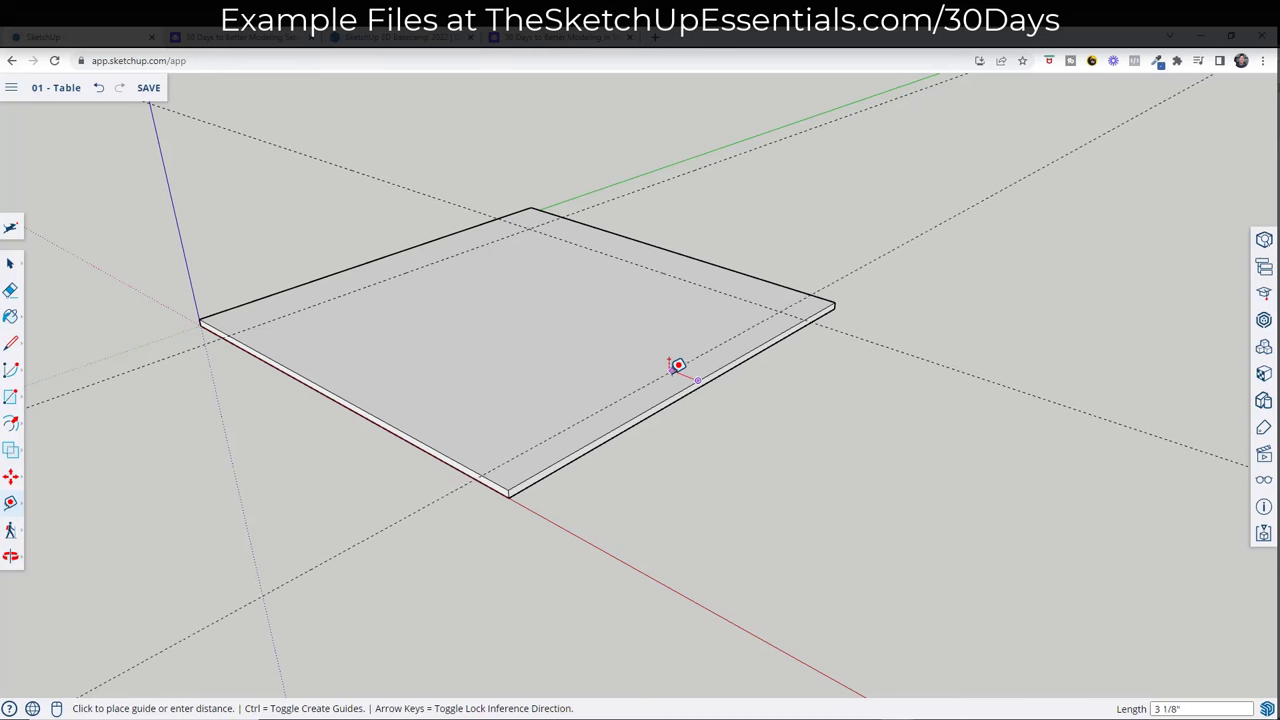
left_click(678, 365)
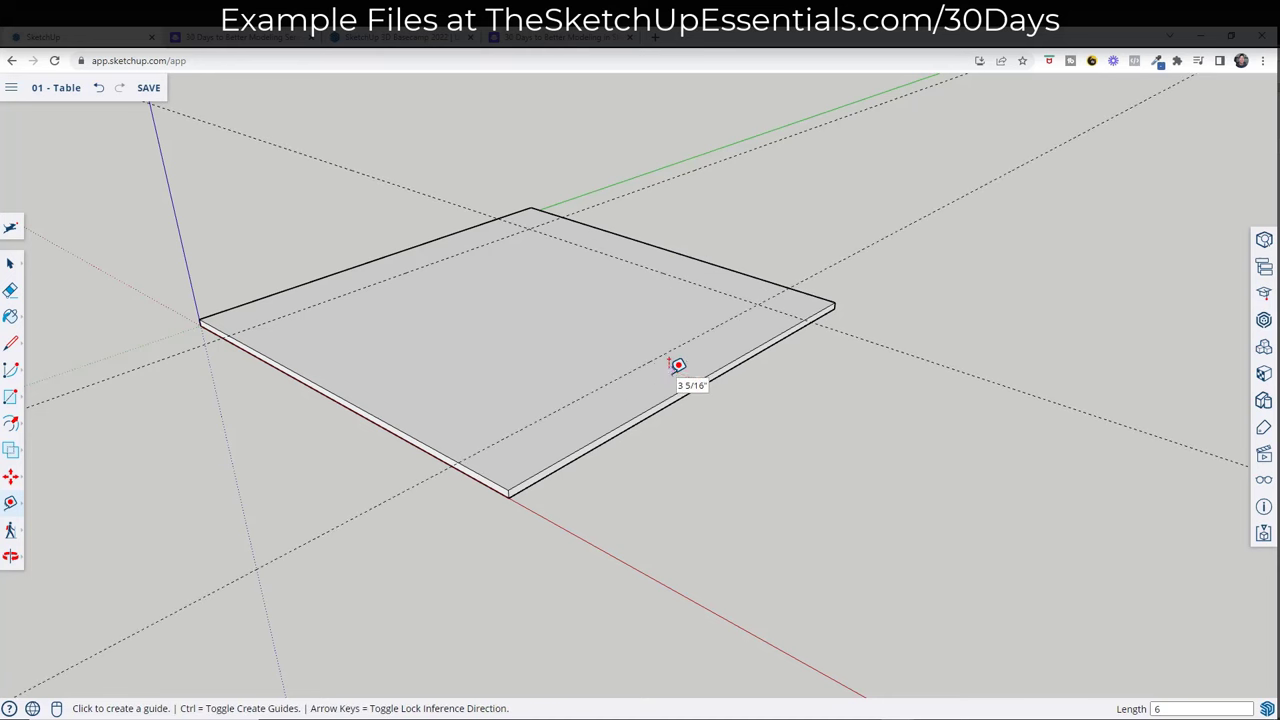
left_click(409, 436)
type("6")
key("Return")
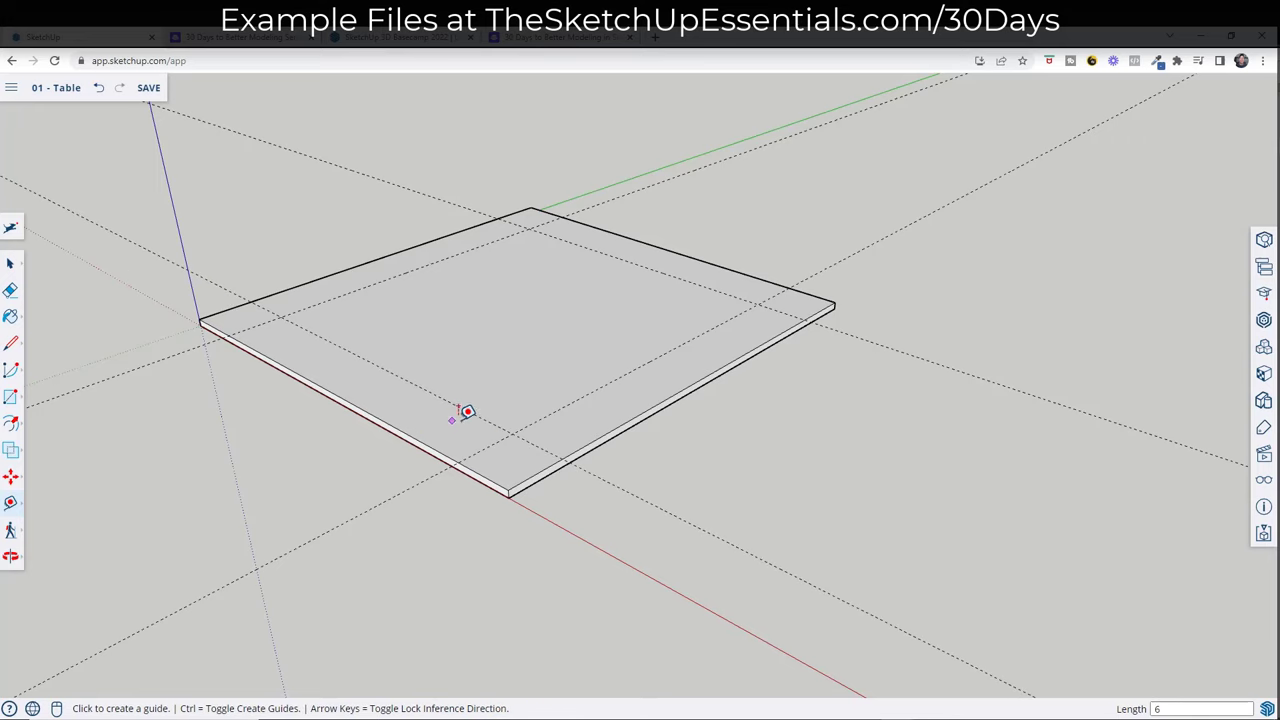
Draw a rectangle on the tabletop between two opposite intersections of the guides
key("space")
middle_click_drag(614, 288, 634, 329)
key("r")
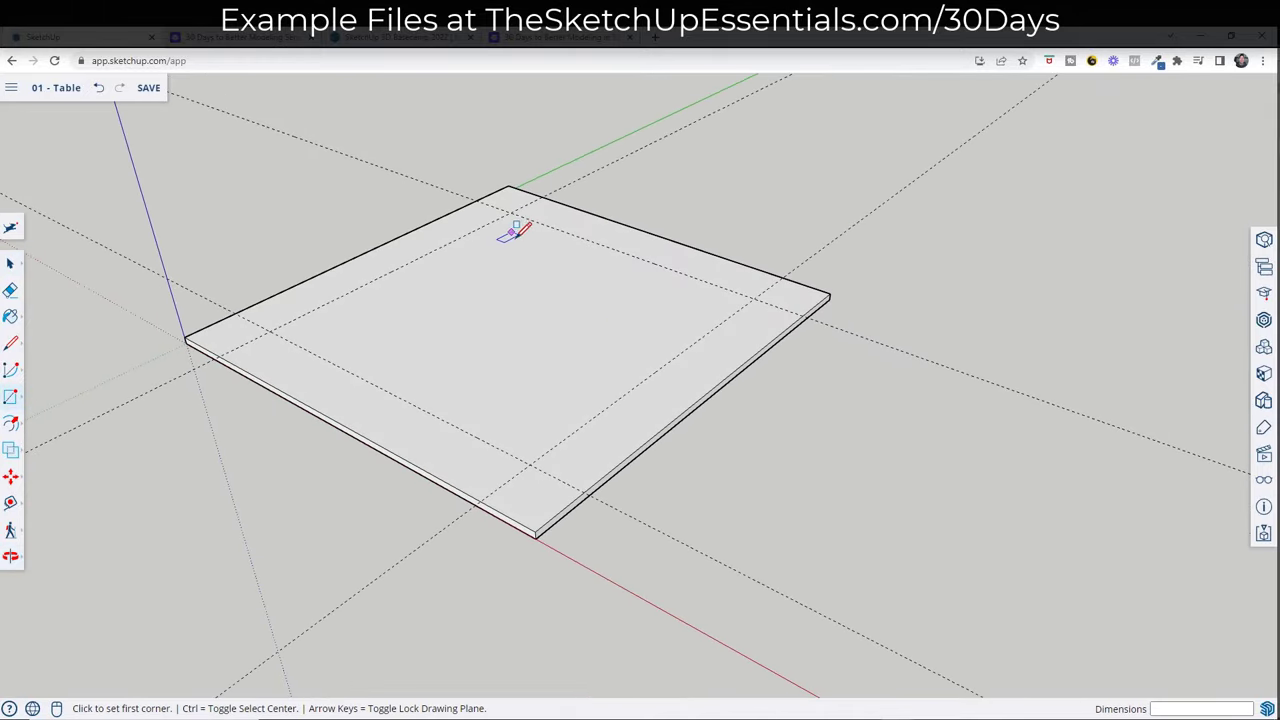
left_click(510, 212)
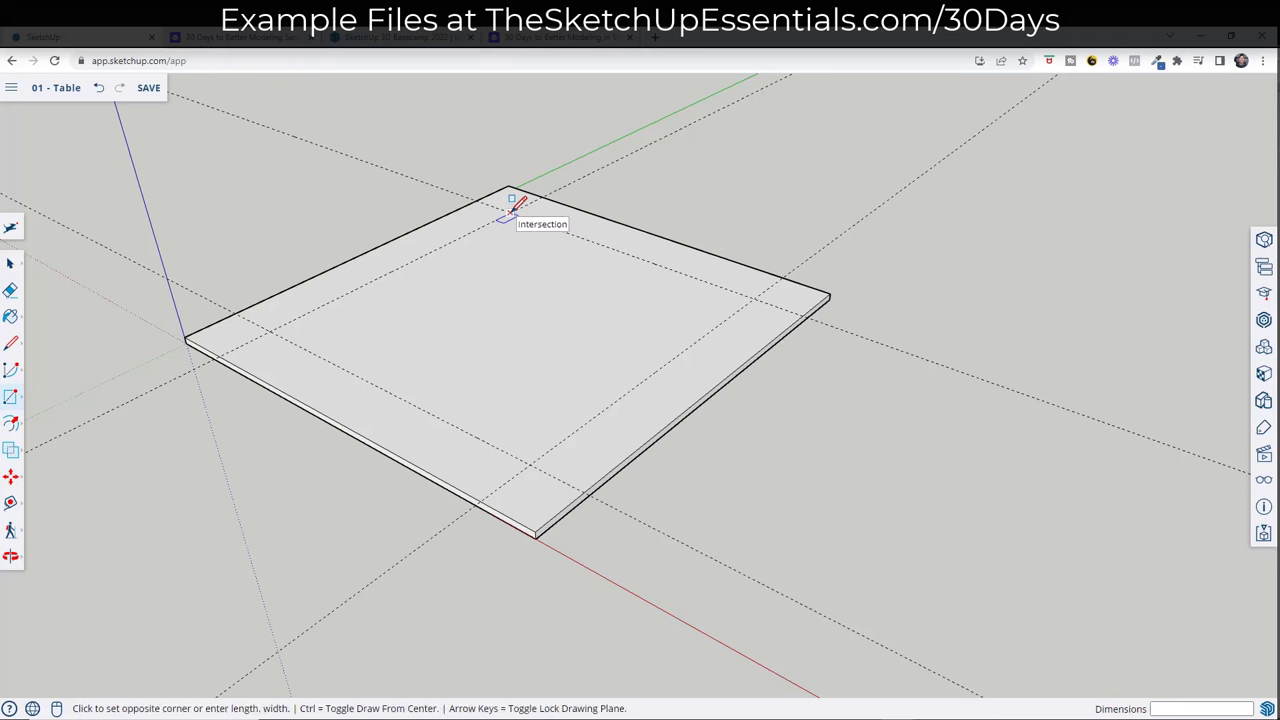
left_click(531, 462)
key("space")
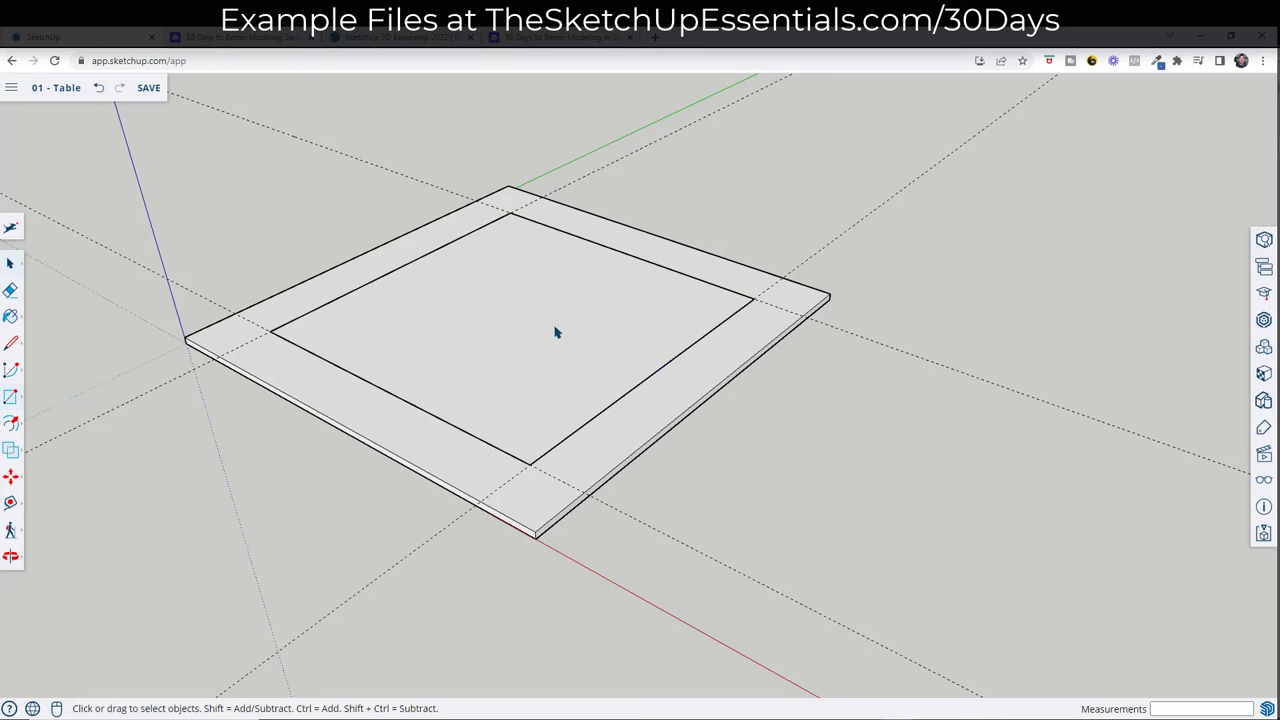
Offset the rectangle's outline 3/4 inch inward and delete the inner face, leaving only the narrow border
middle_click_drag(543, 347, 490, 331)
key("f")
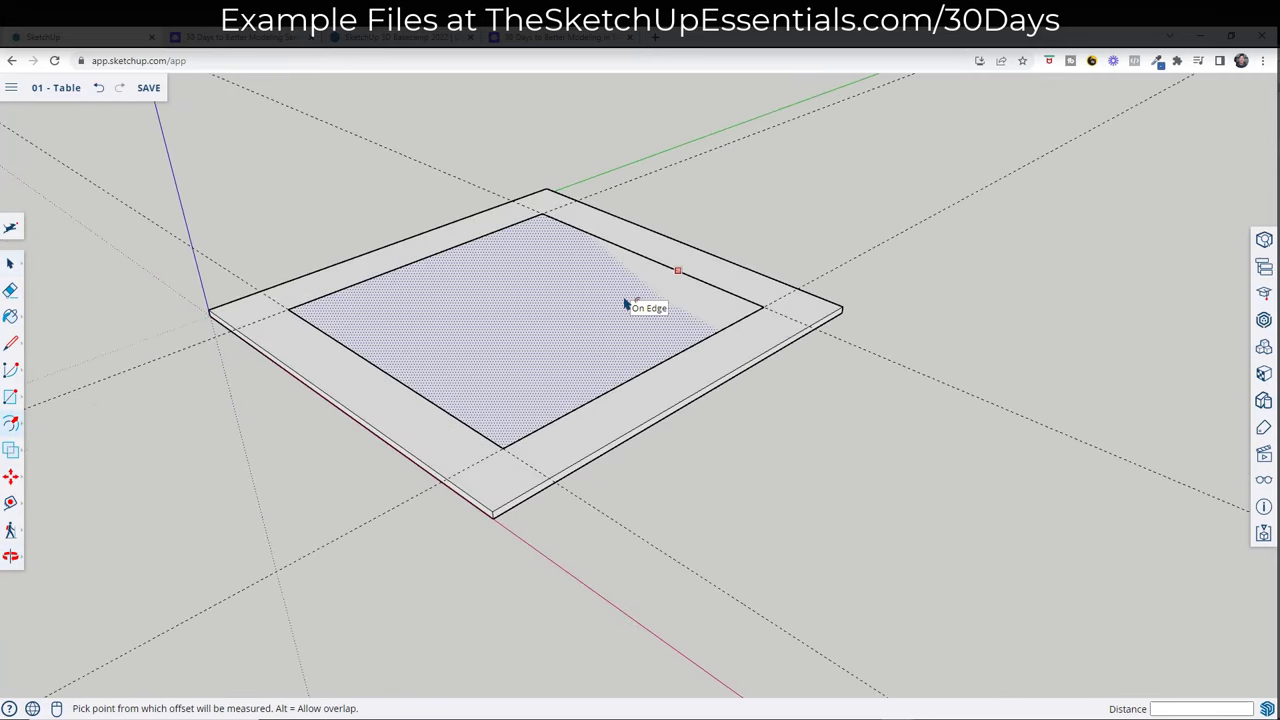
left_click(717, 289)
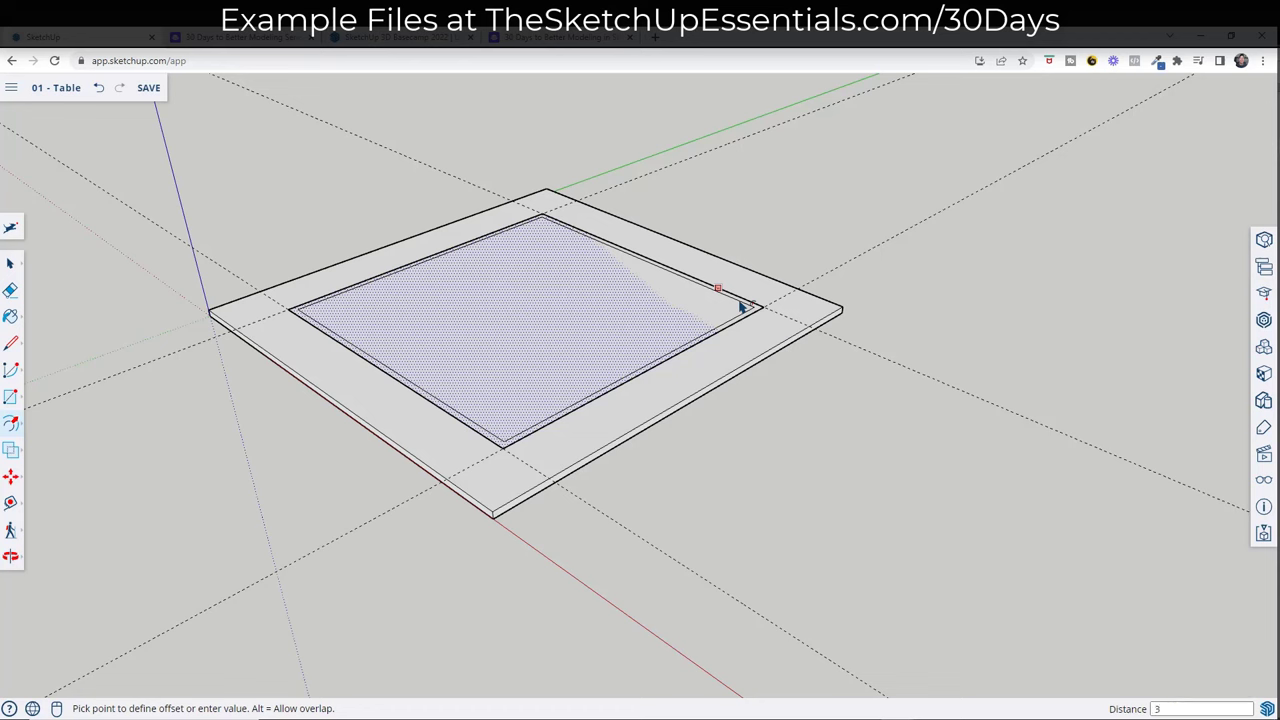
left_click(741, 307)
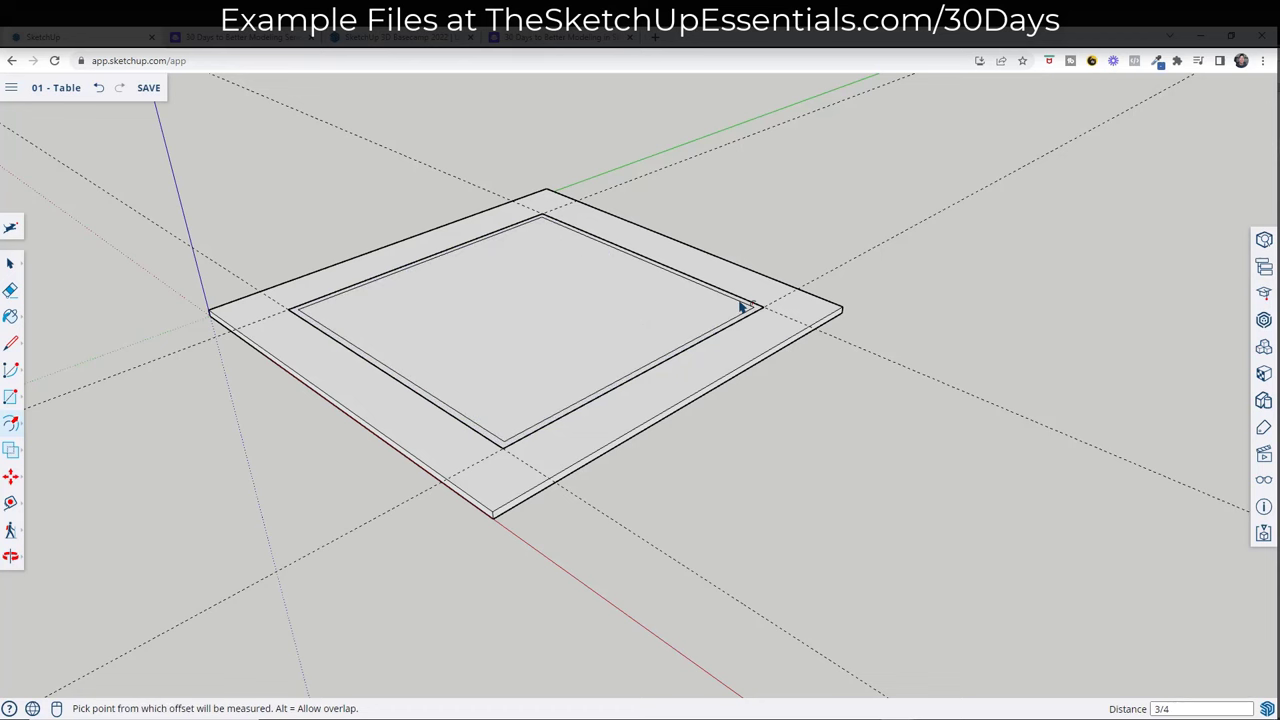
key("space")
left_click(546, 326)
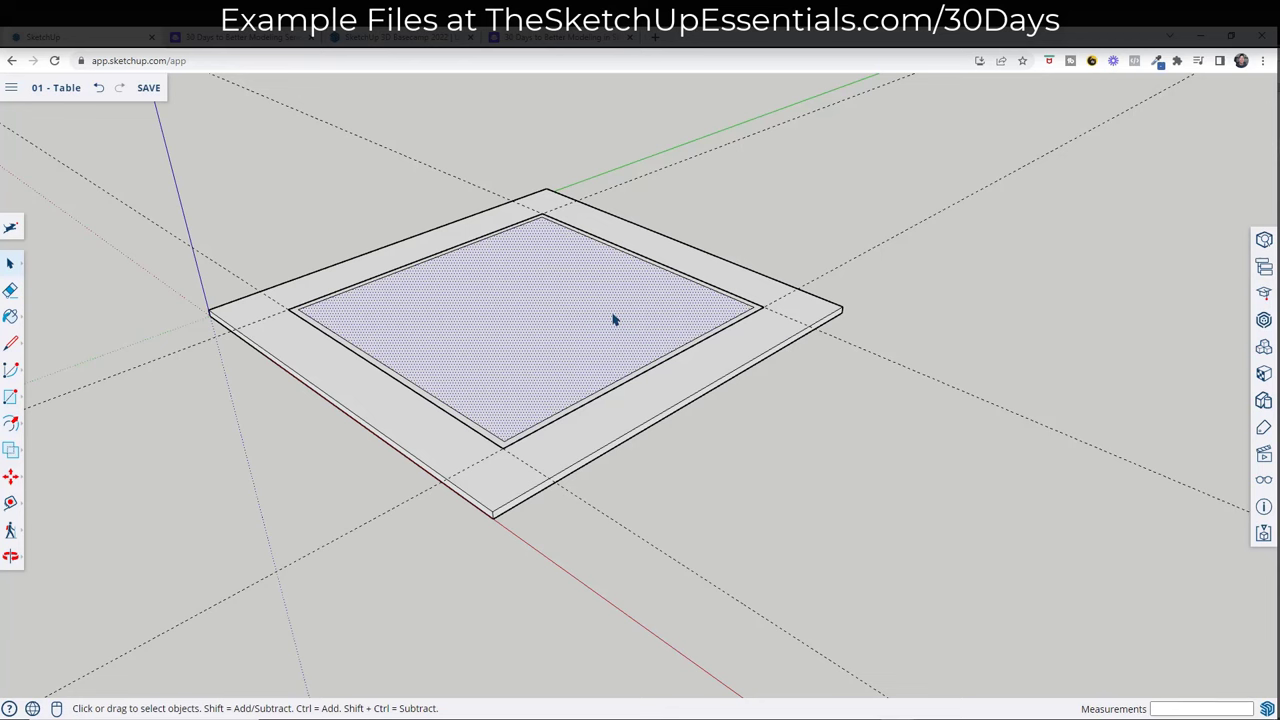
key("Escape")
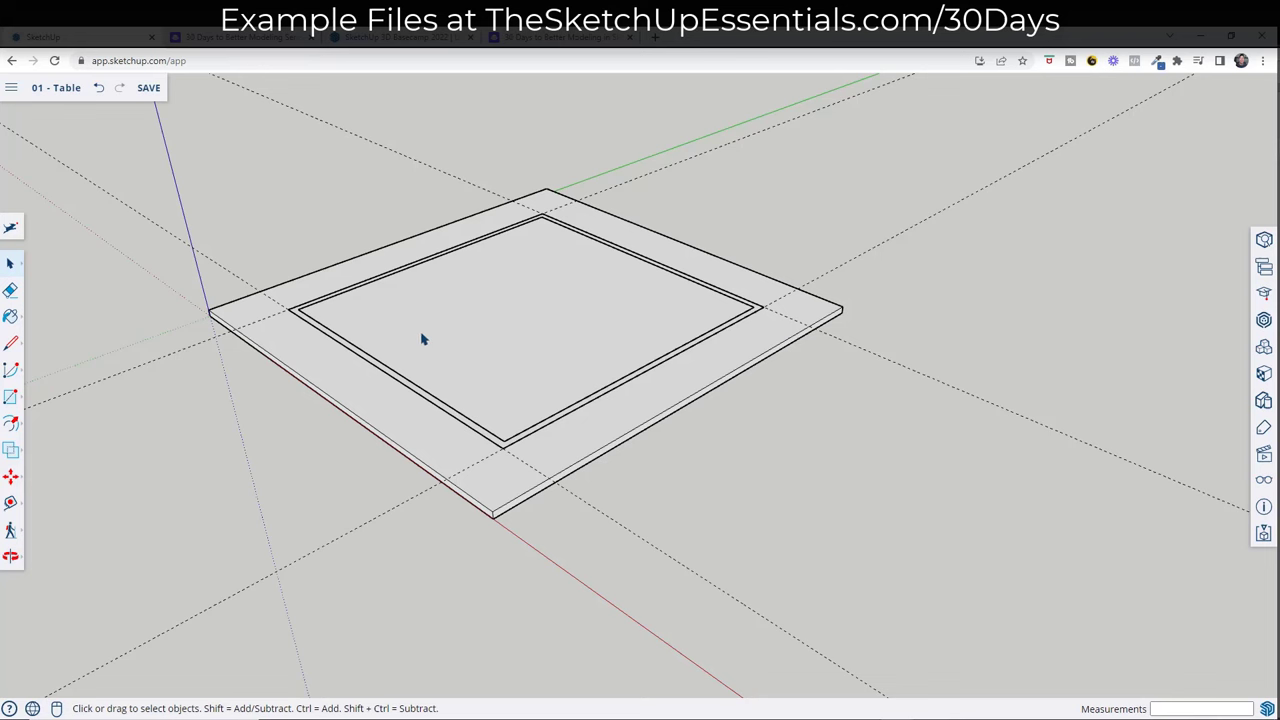
Pull the narrow border face up about 4 inches to form a frame on the tabletop
key("p")
left_click(353, 356)
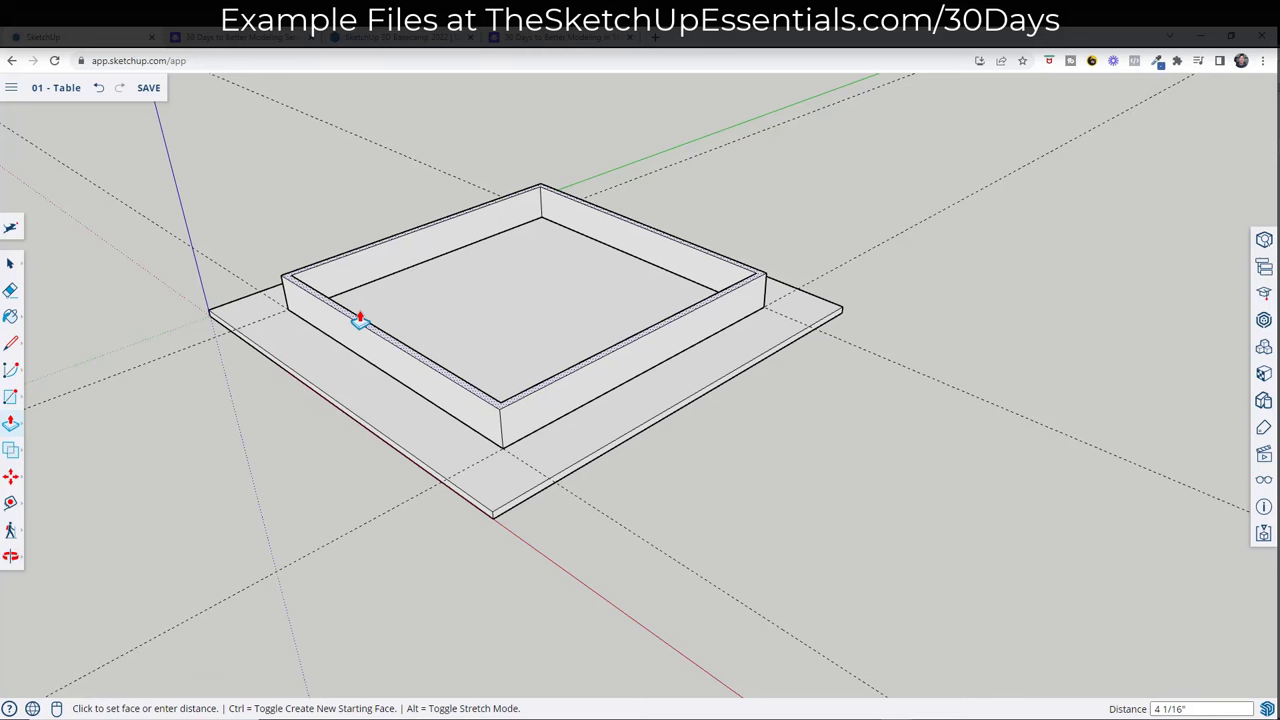
left_click(360, 320)
key("space")
Erase all the guide lines around the tabletop
key("o")
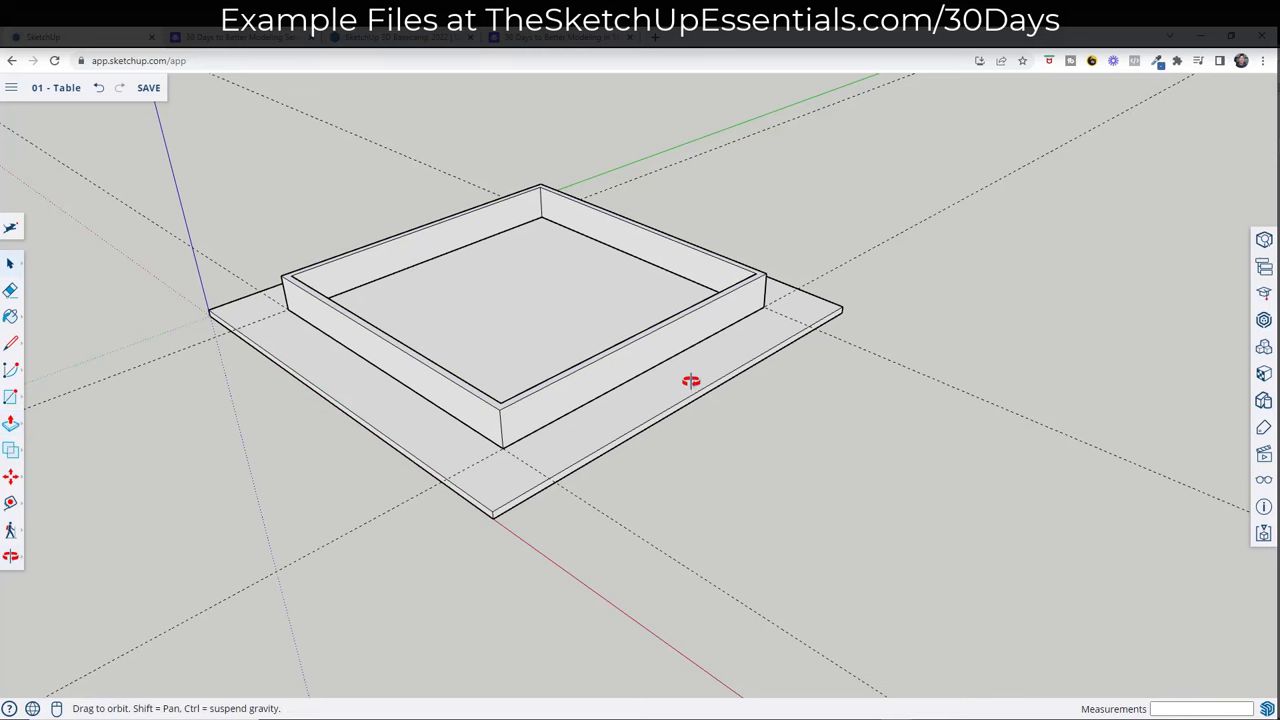
left_click_drag(691, 381, 680, 289)
key("space")
scroll(676, 305, "down", 3)
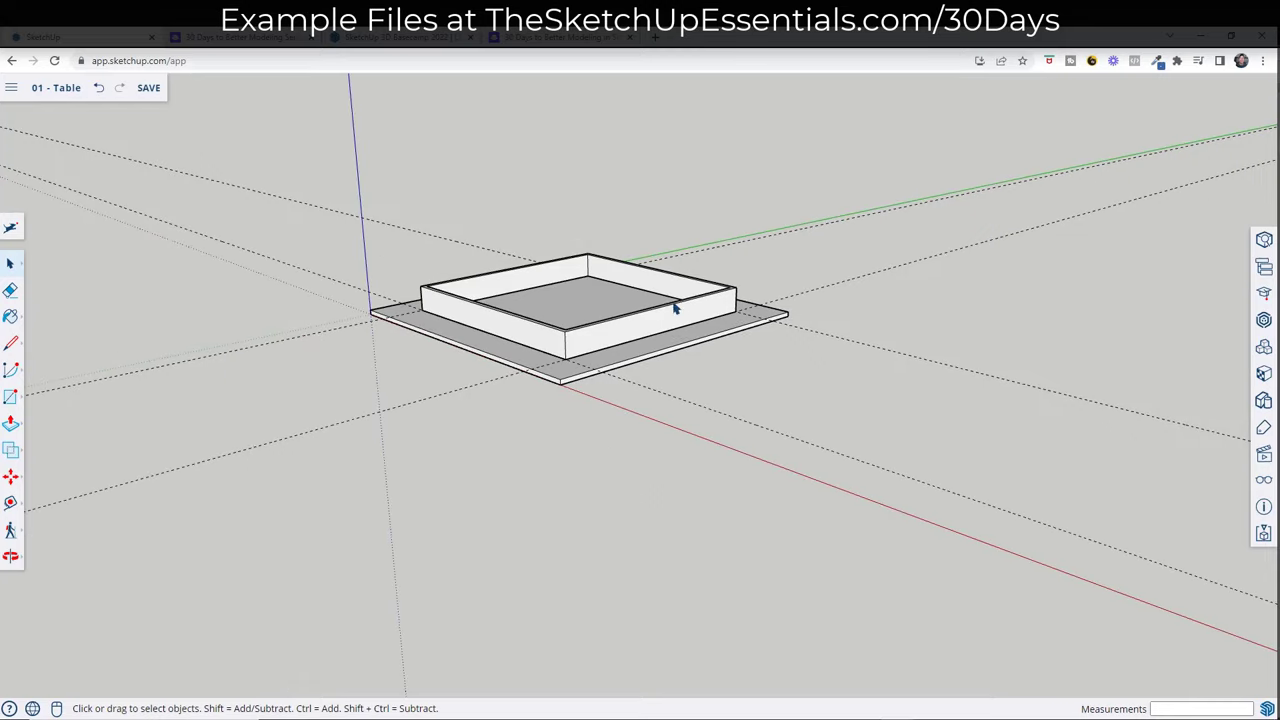
middle_click_drag(674, 308, 656, 234)
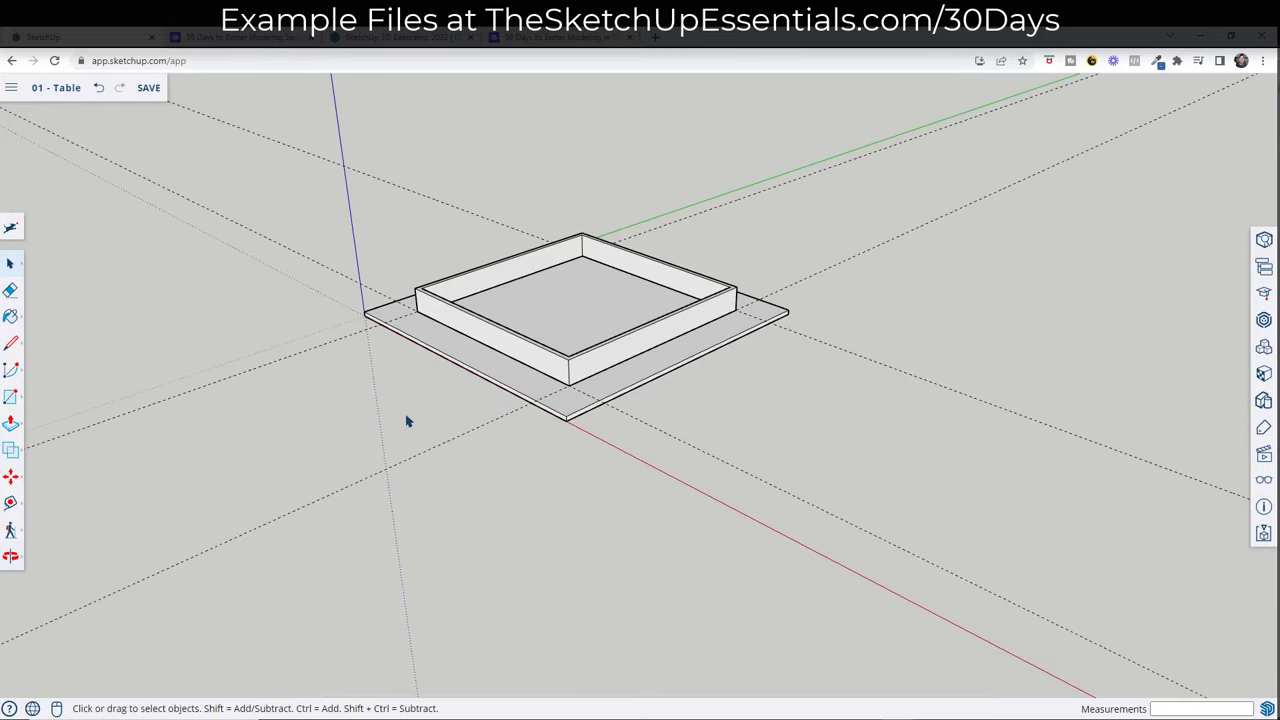
key("e")
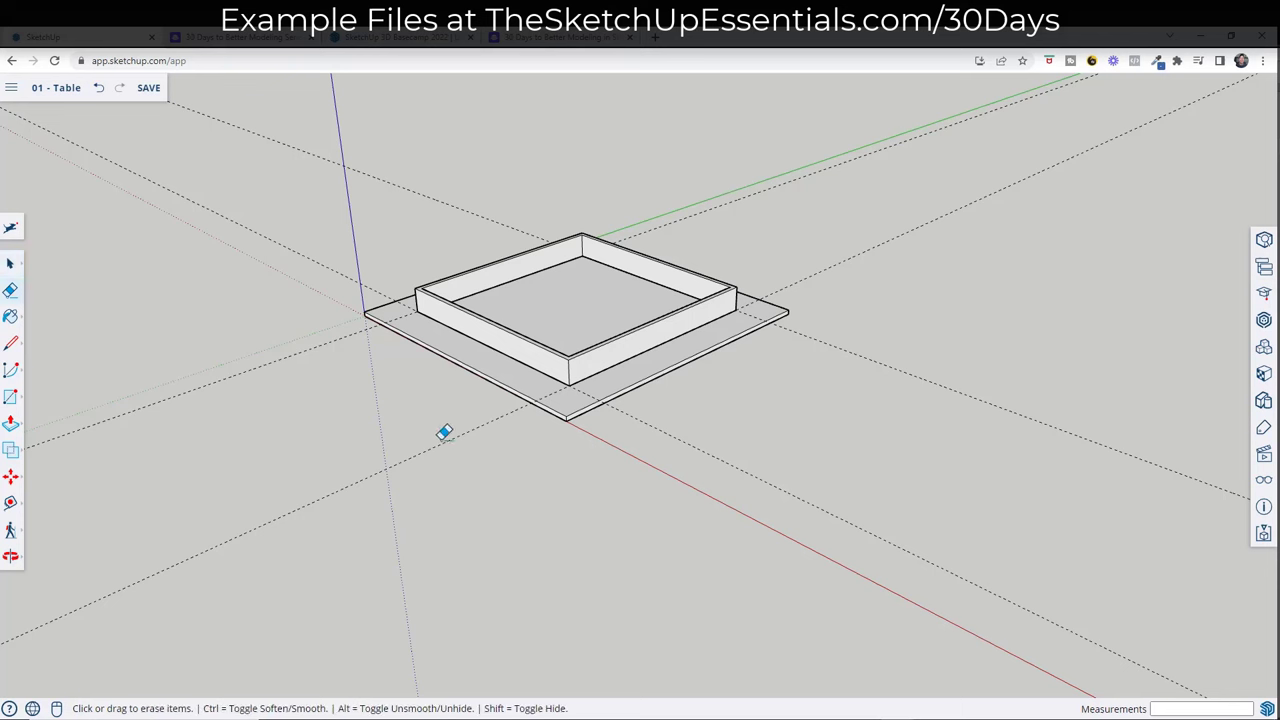
mouse_move(440, 434)
left_mouse_down()
mouse_move(764, 451)
mouse_move(817, 432)
mouse_move(884, 369)
mouse_move(877, 274)
mouse_move(837, 232)
mouse_move(789, 207)
mouse_move(586, 157)
left_mouse_up()
key("space")
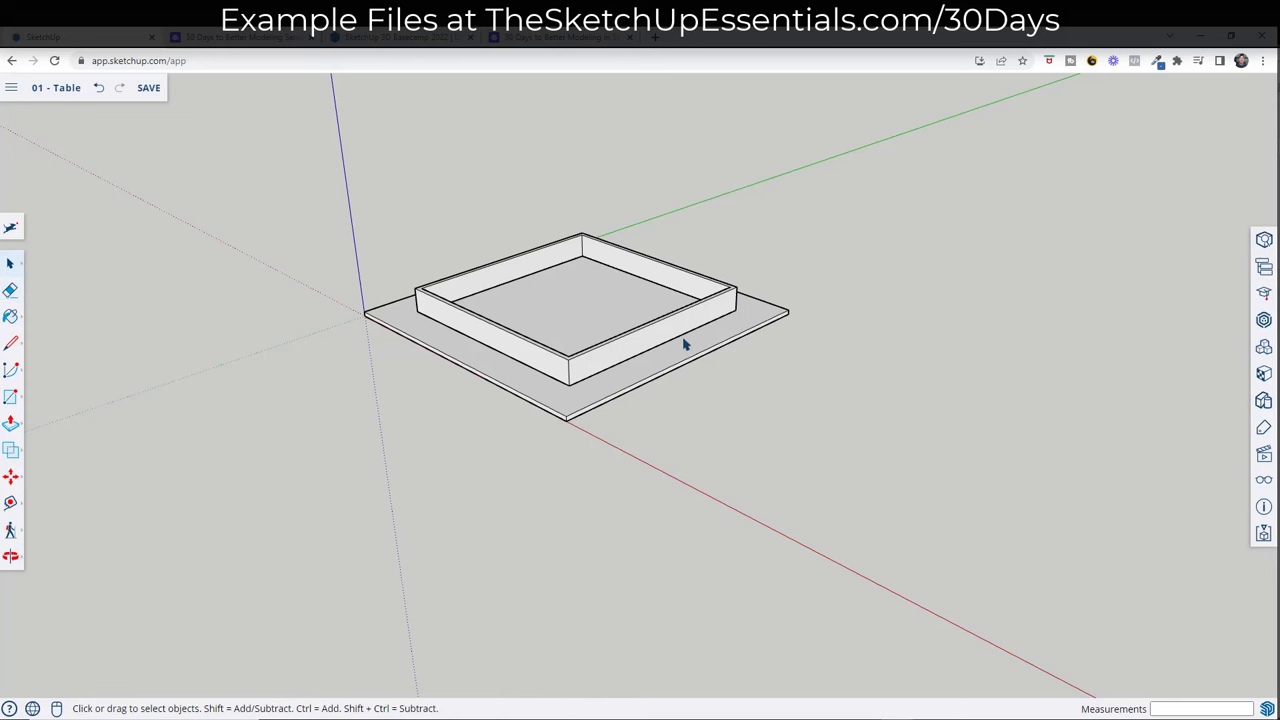
Select all faces and edges of the raised frame and make them a group
scroll(685, 345, "up", 5)
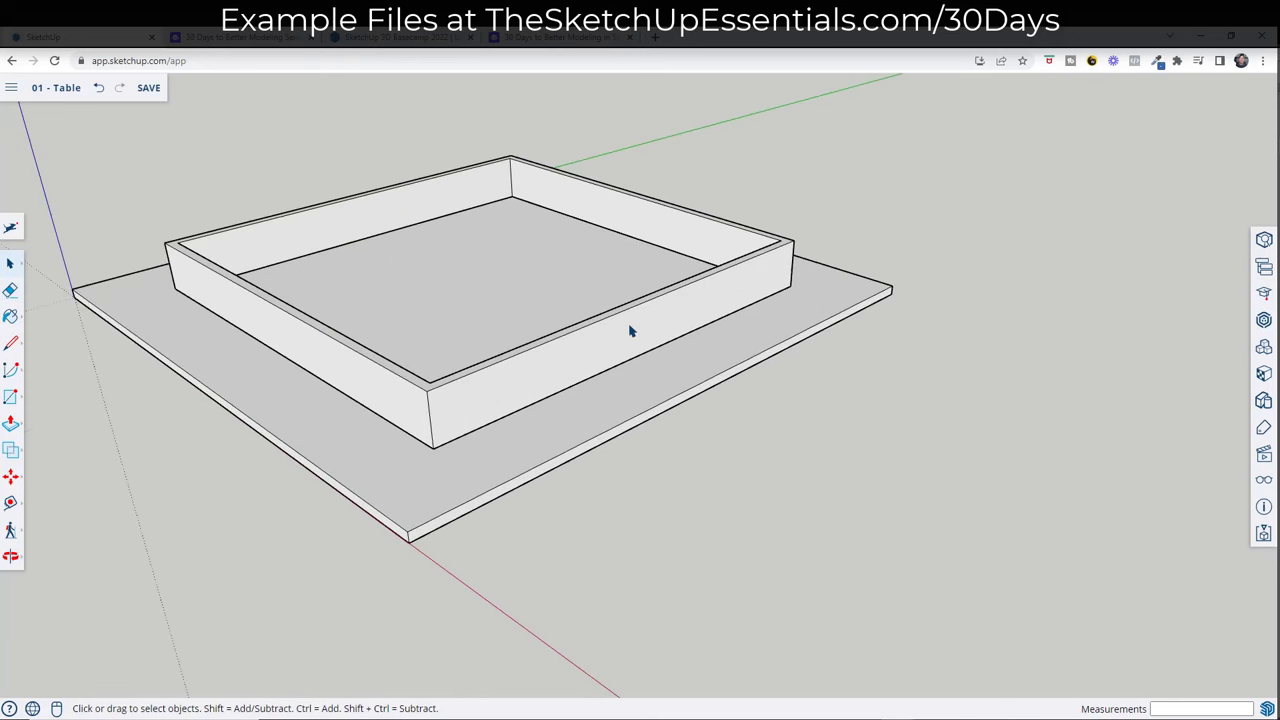
scroll(630, 331, "down", 2)
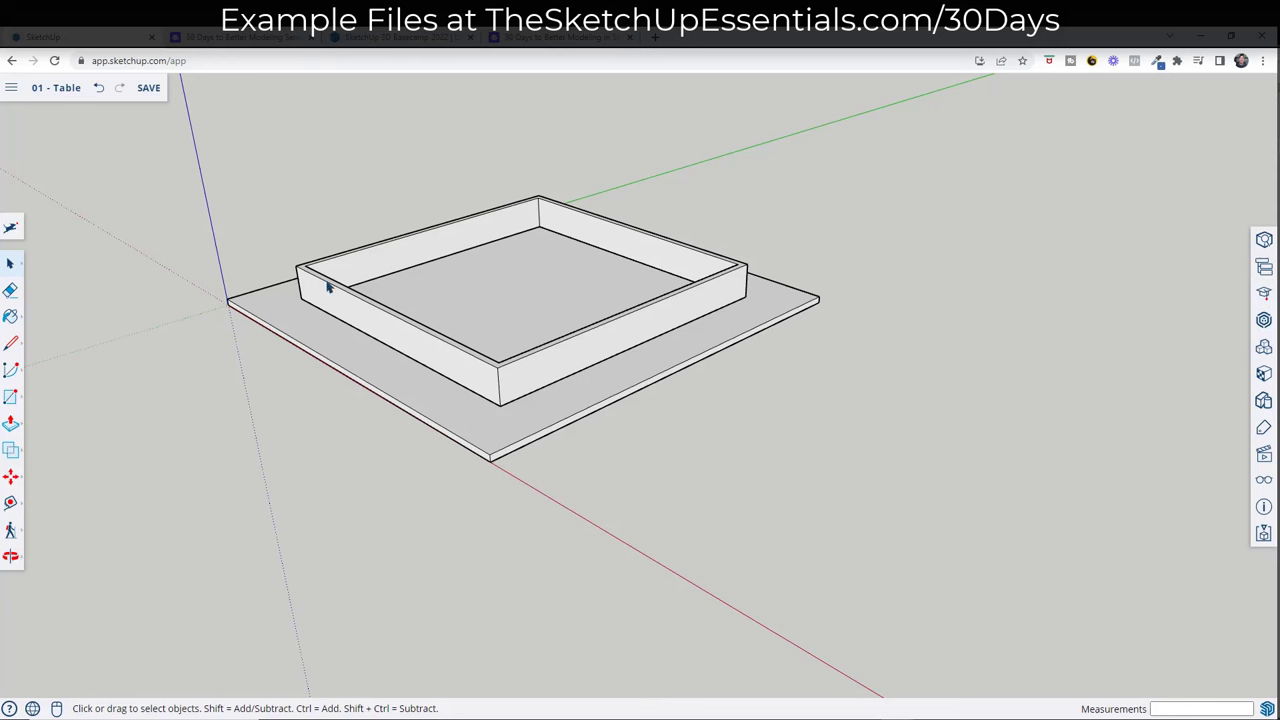
left_click_drag(264, 112, 804, 448)
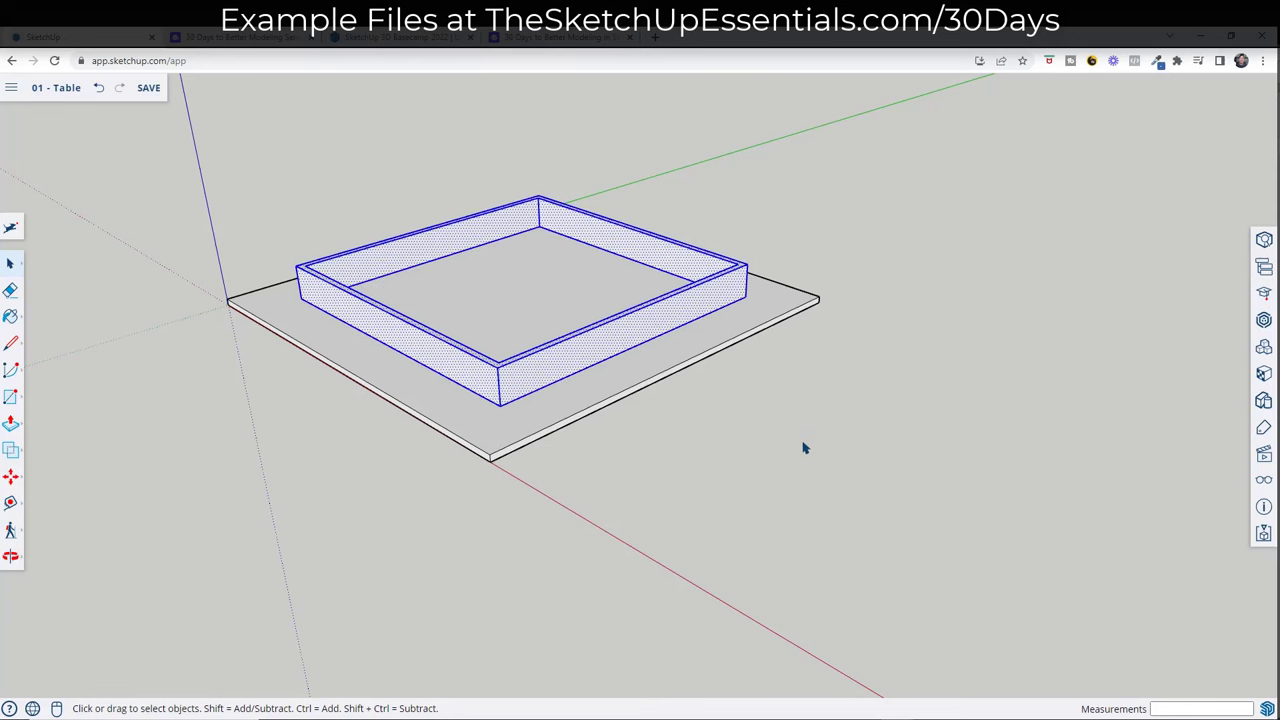
right_click(613, 349)
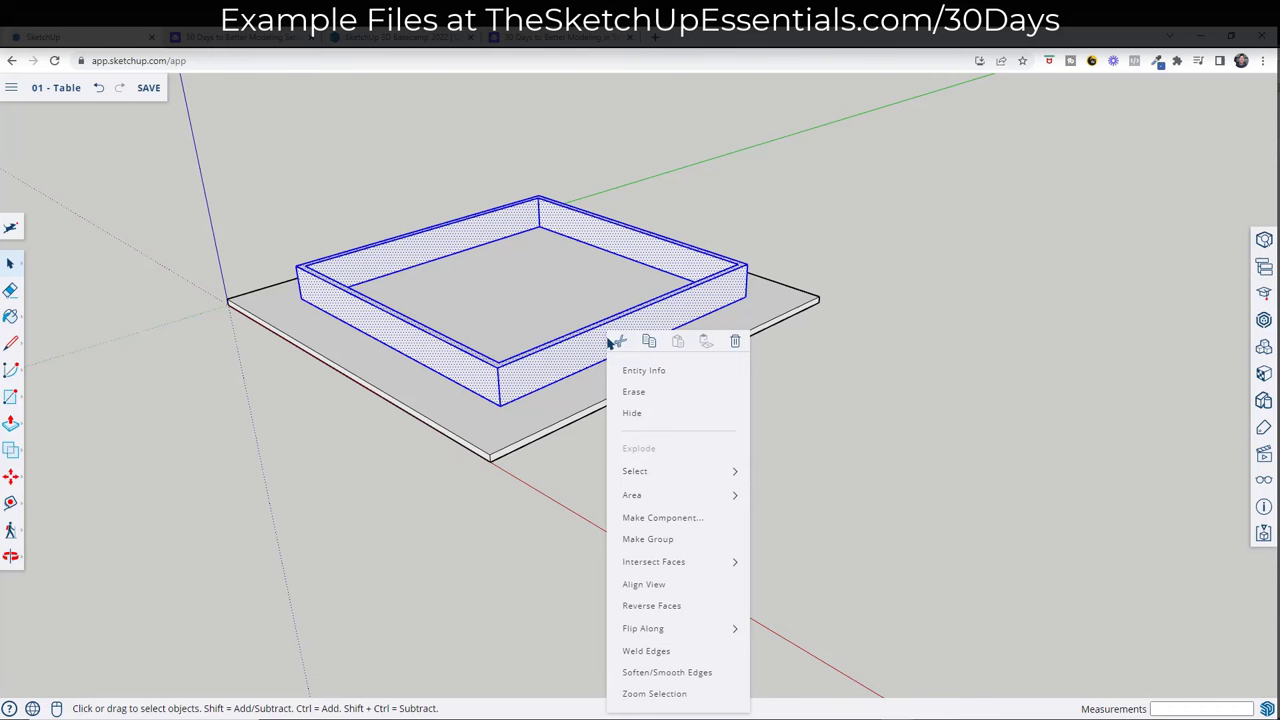
left_click(671, 549)
left_click(633, 375)
middle_click_drag(665, 427, 523, 357)
left_click(477, 337)
key("m")
left_click(505, 344)
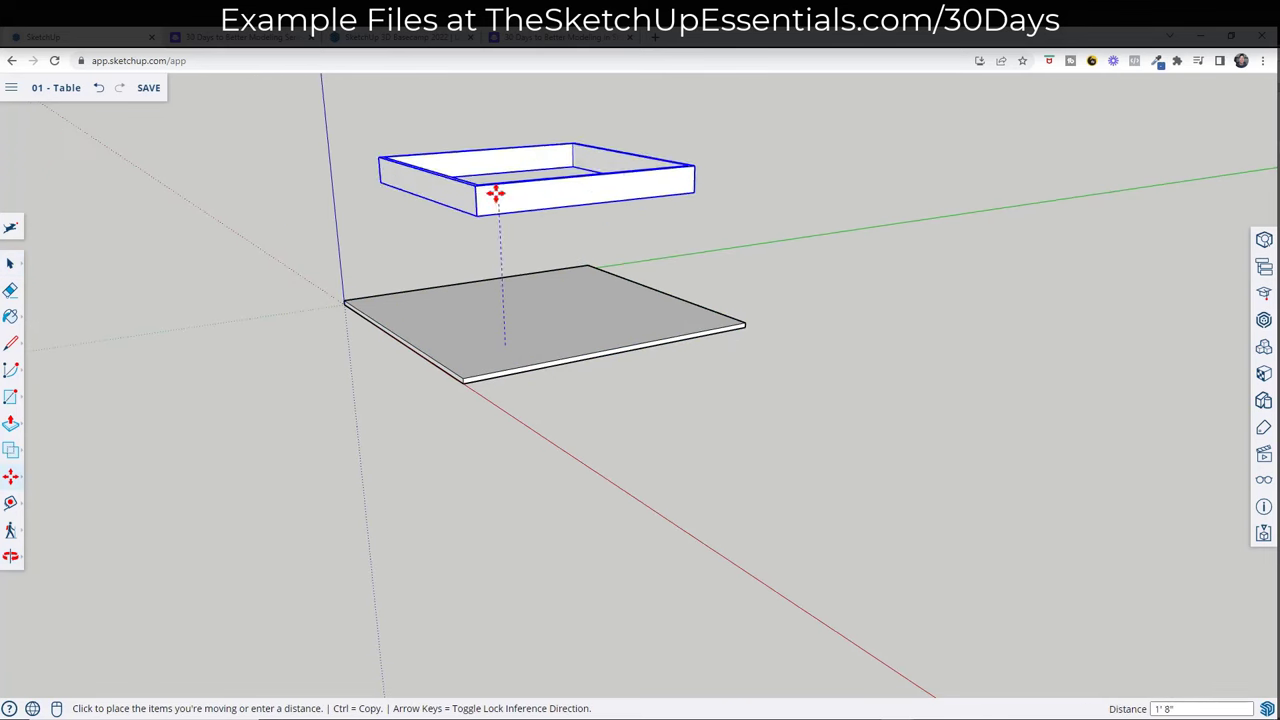
key("space")
middle_click_drag(553, 305, 534, 280)
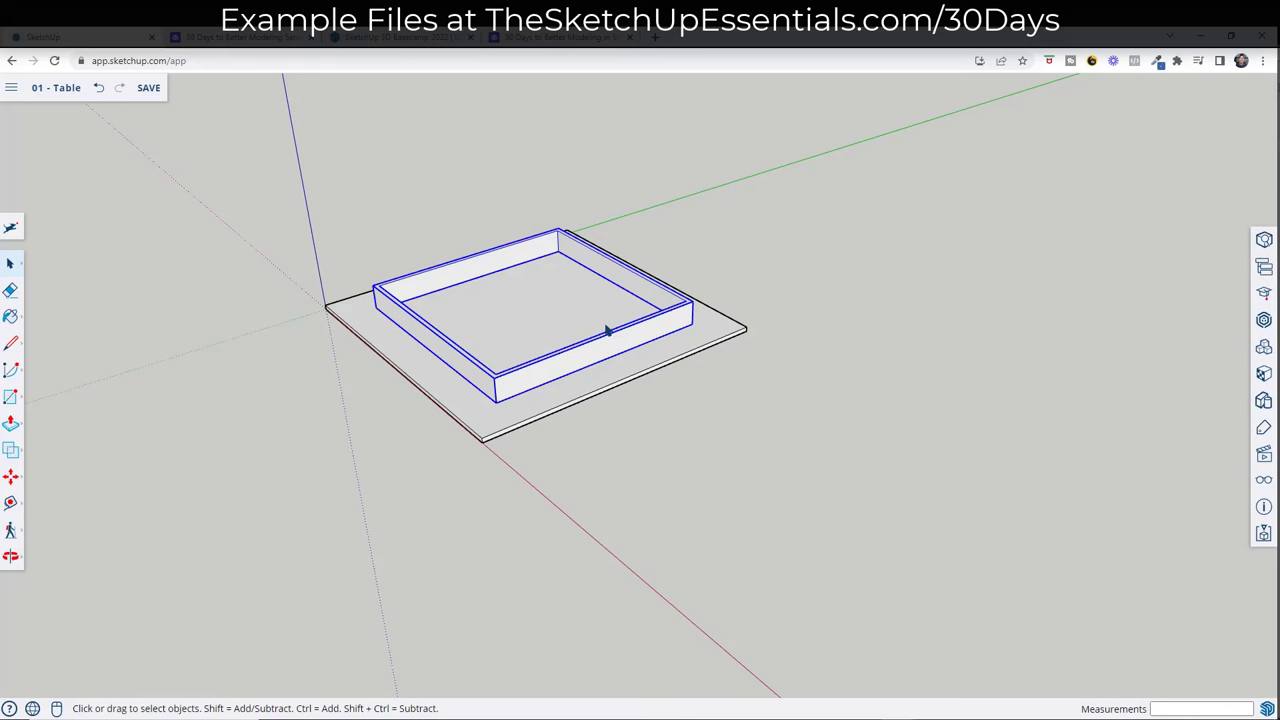
Draw a 1.5 by 1.5 inch square on the tabletop in the frame's far inner corner
middle_click_drag(612, 347, 523, 307)
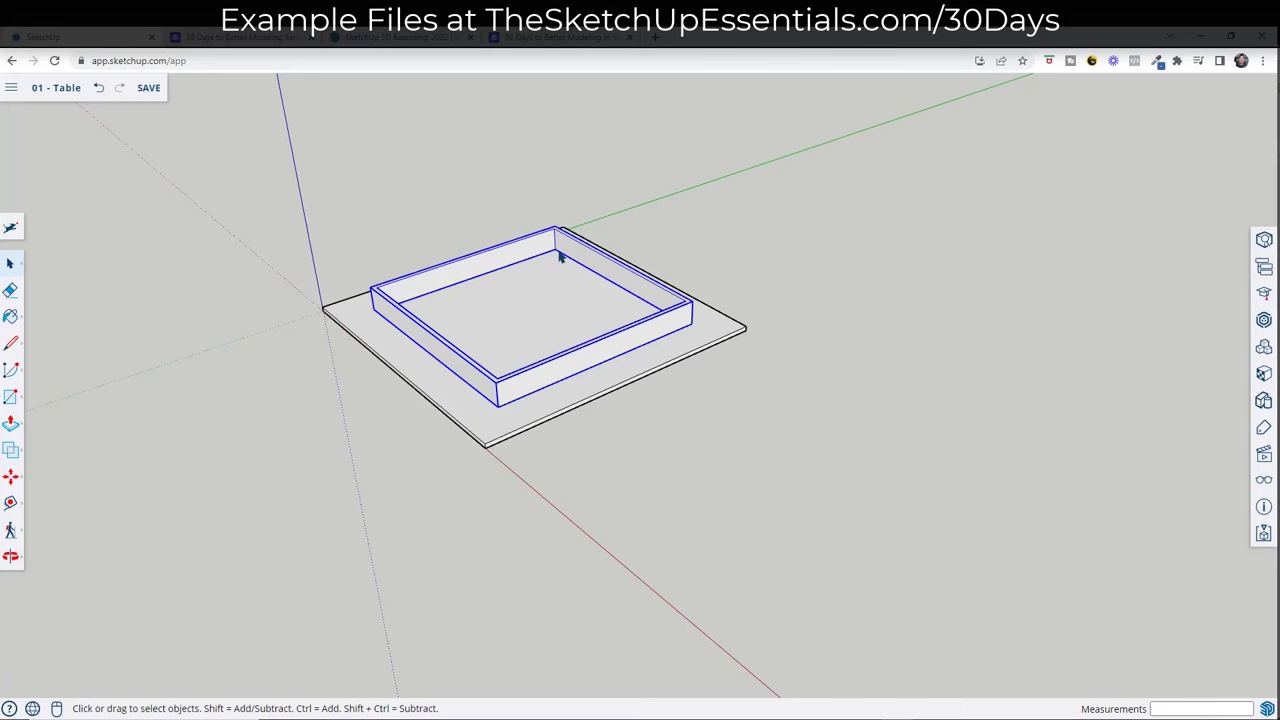
scroll(558, 259, "up", 3)
middle_click_drag(554, 260, 548, 320)
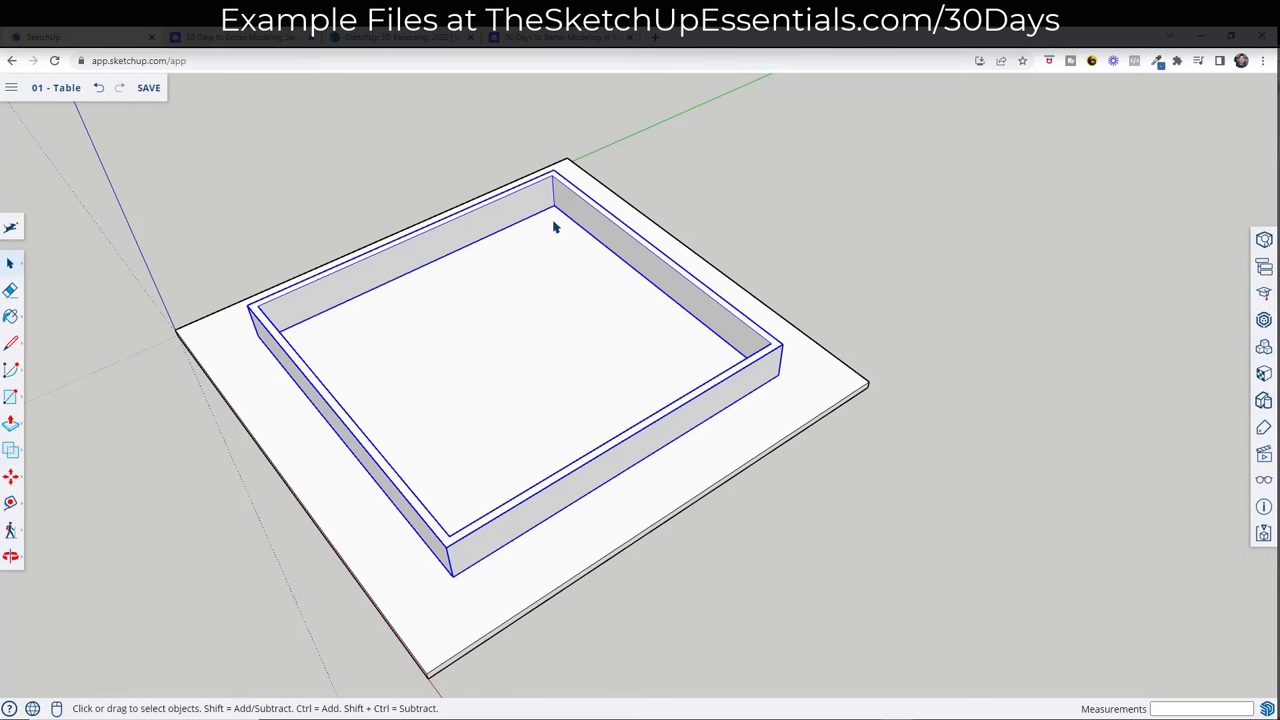
scroll(556, 224, "up", 4)
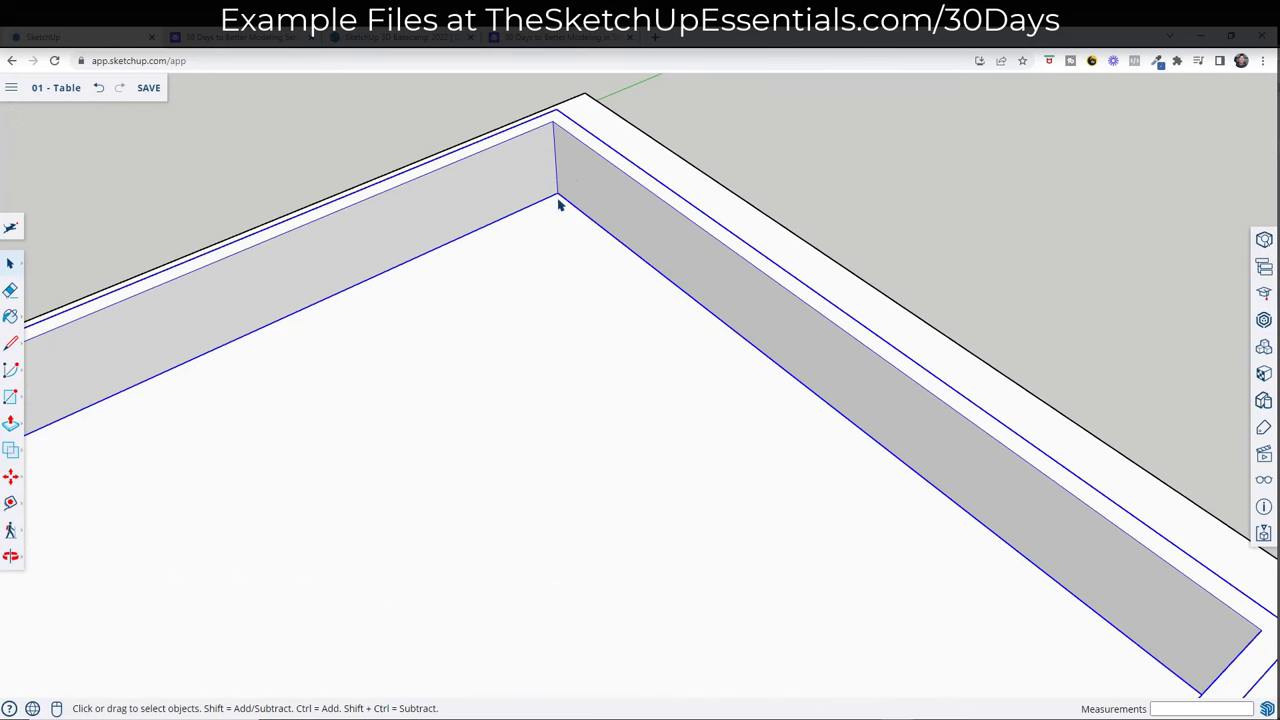
key("r")
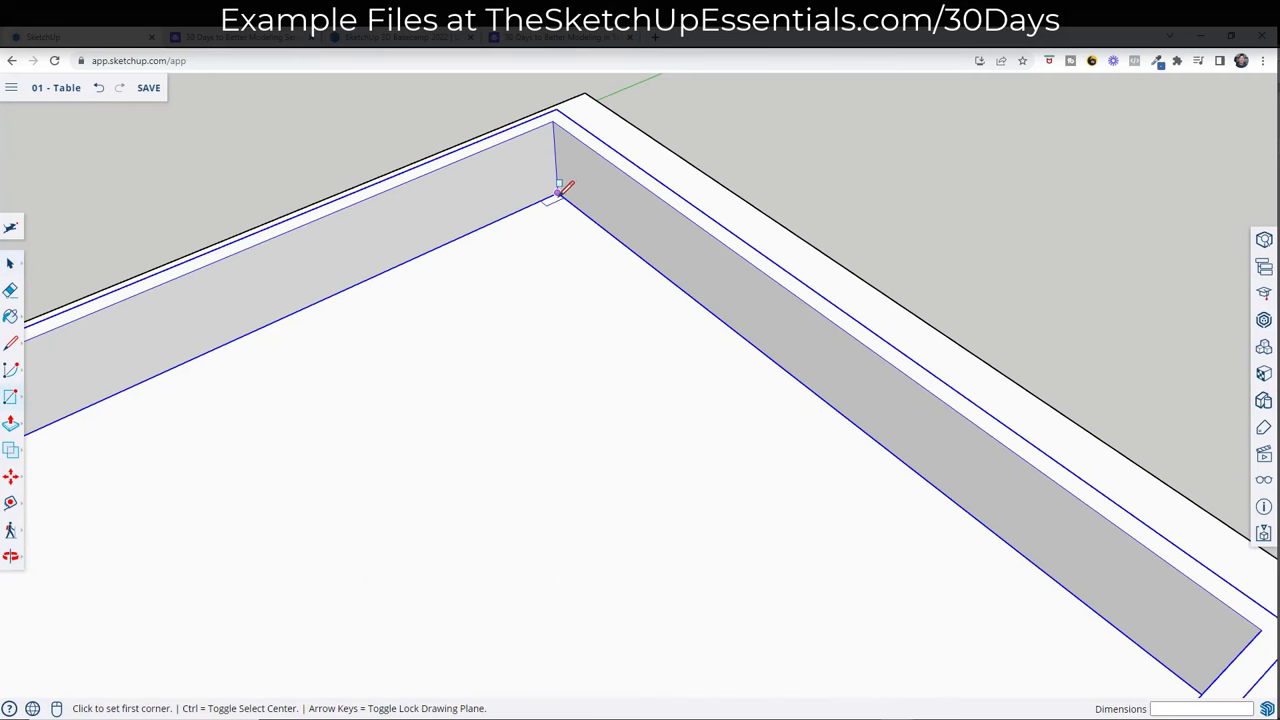
left_click(557, 193)
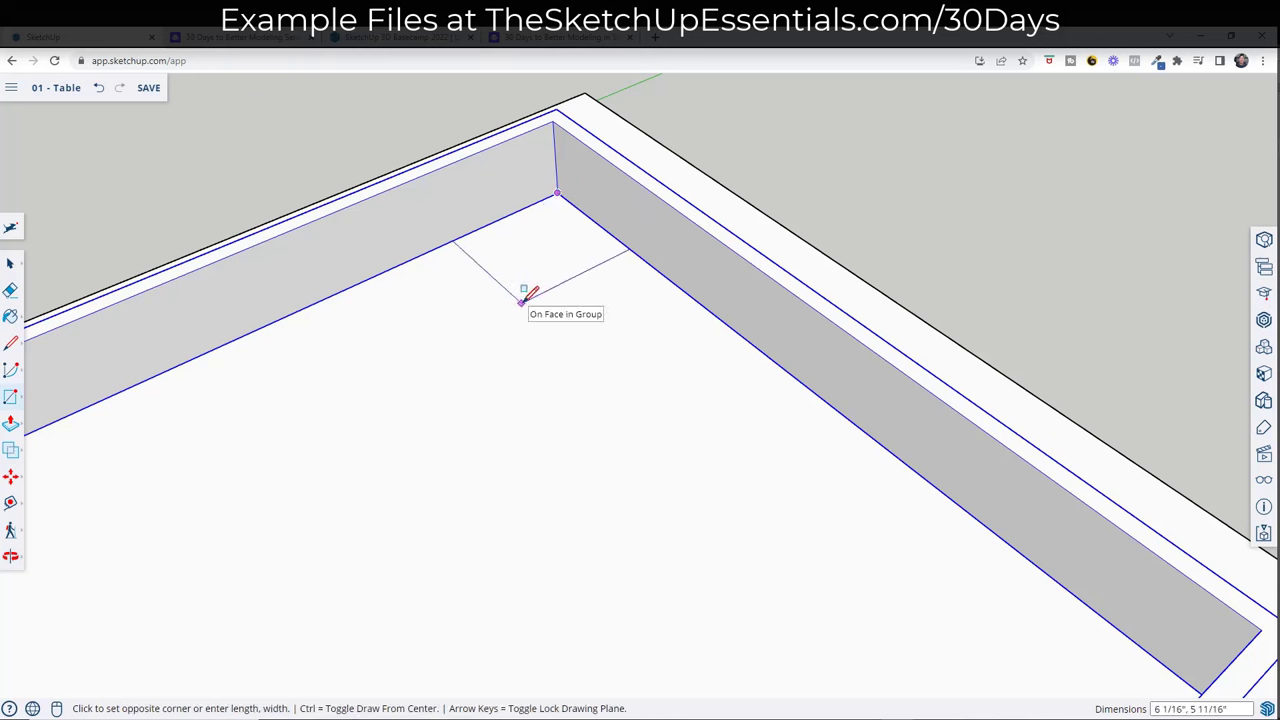
type("1.5,1.5")
key("Return")
key("space")
Pull the small corner square up 4 inches, level with the top edge of the frame
scroll(537, 300, "down", 5)
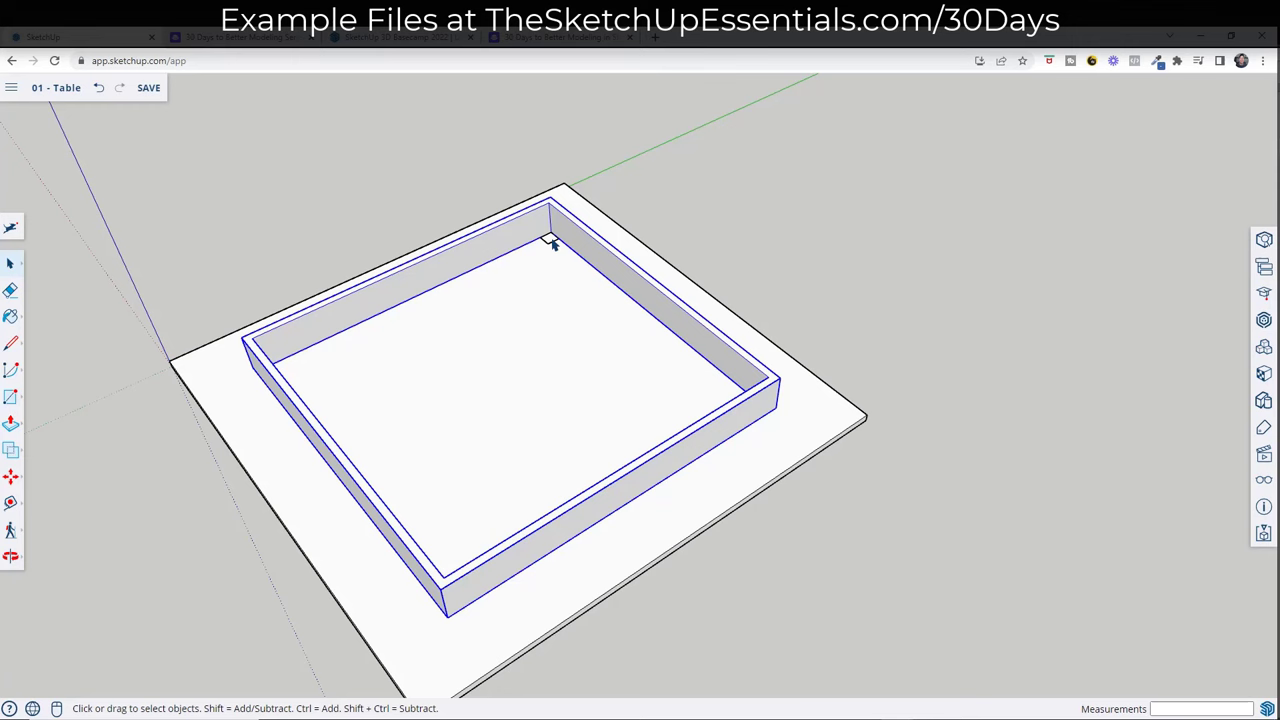
mouse_move(566, 263)
middle_mouse_down()
mouse_move(486, 223)
mouse_move(269, 169)
mouse_move(566, 177)
mouse_move(549, 262)
middle_mouse_up()
scroll(547, 262, "up", 3)
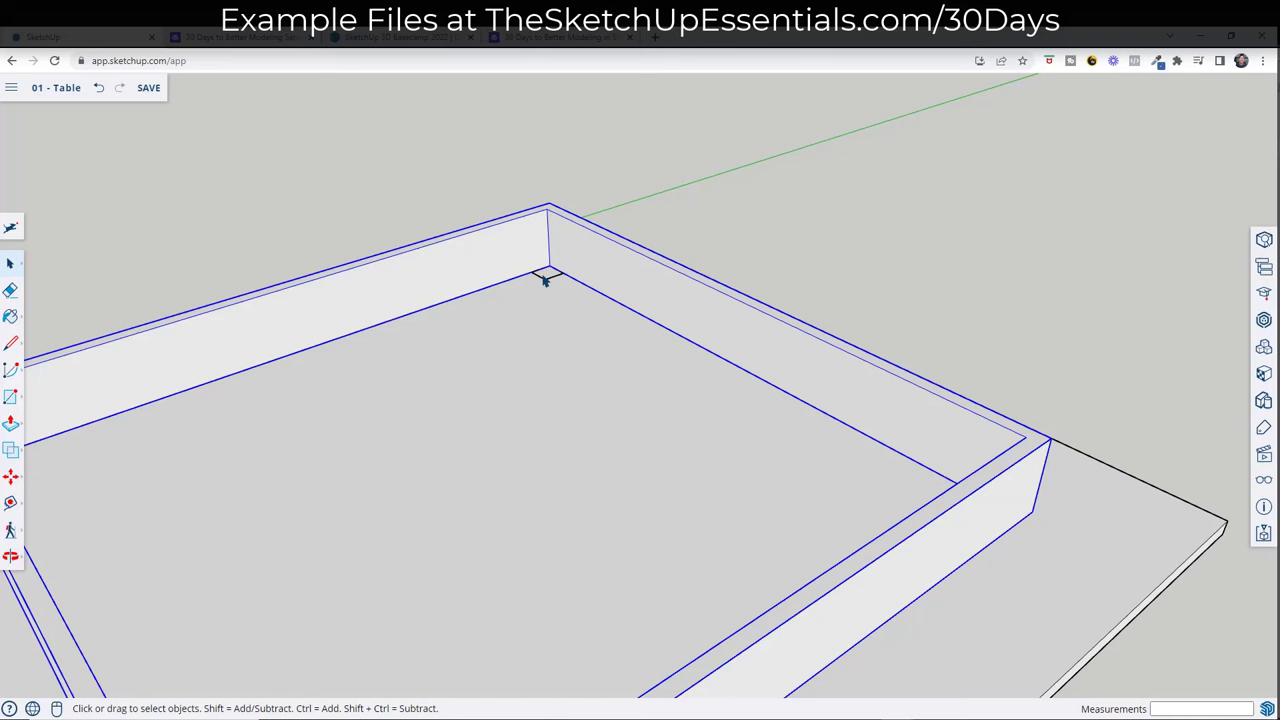
key("p")
left_click(546, 283)
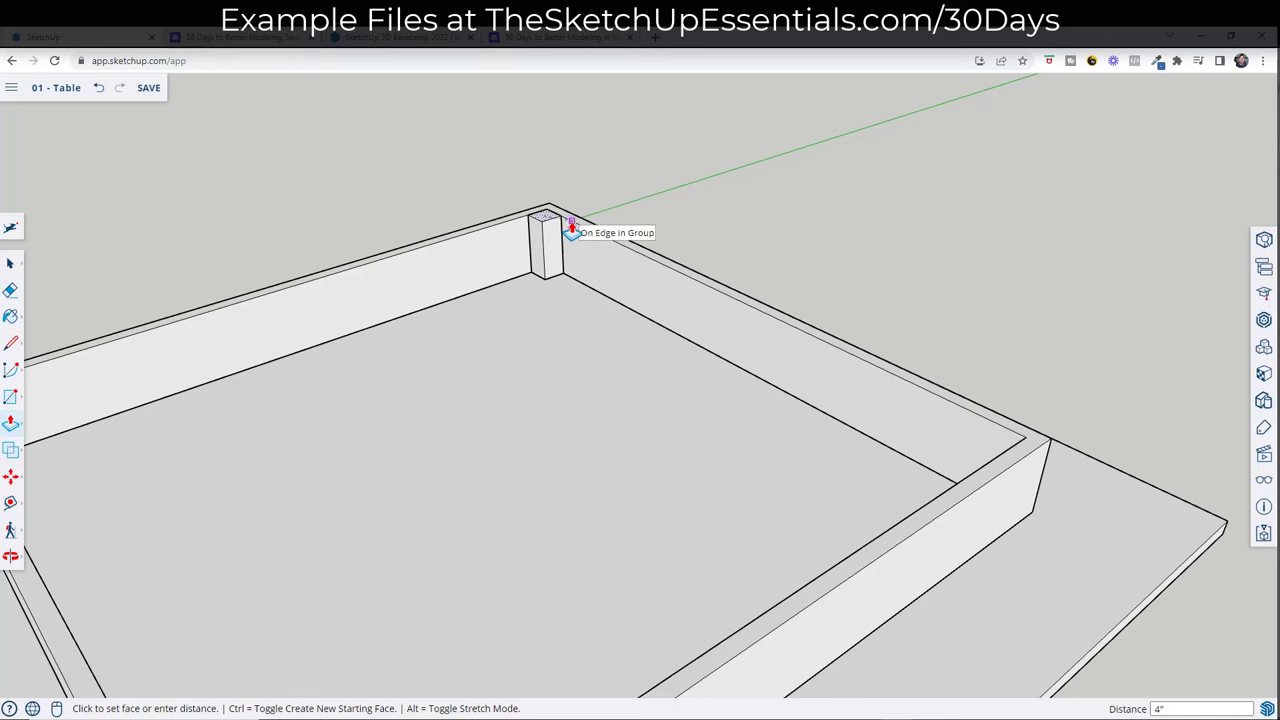
left_click(571, 228)
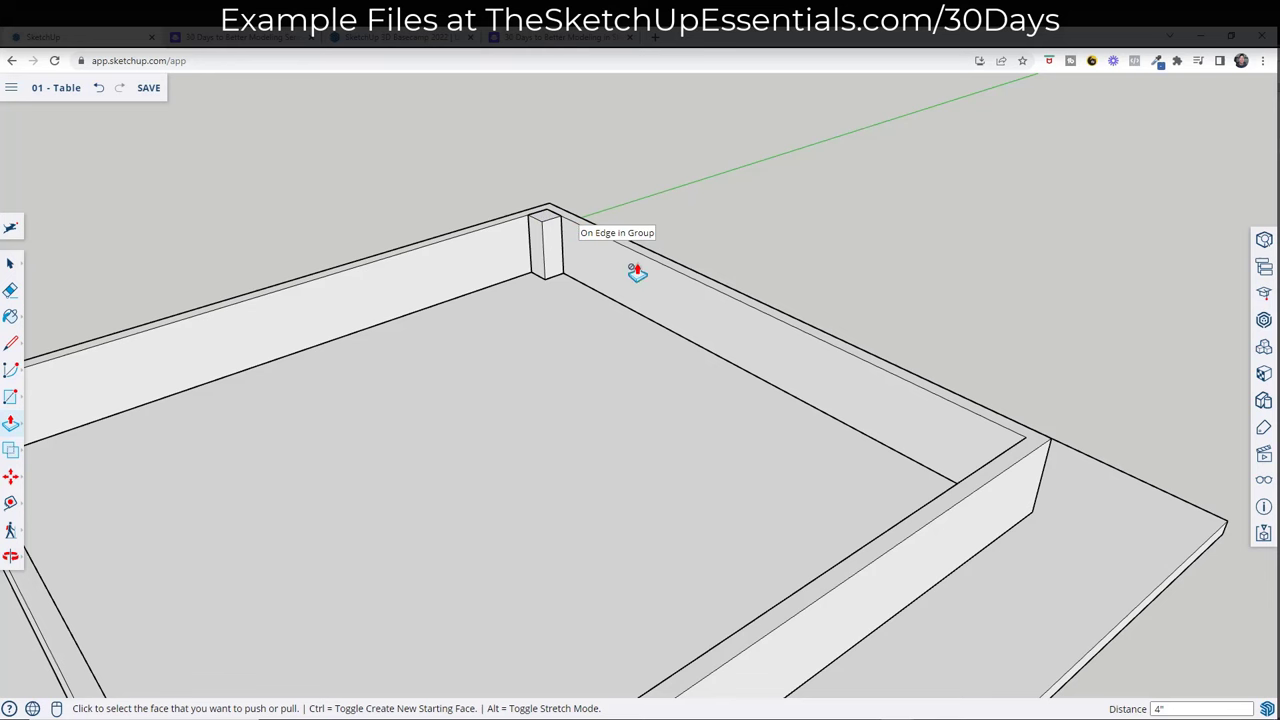
key("space")
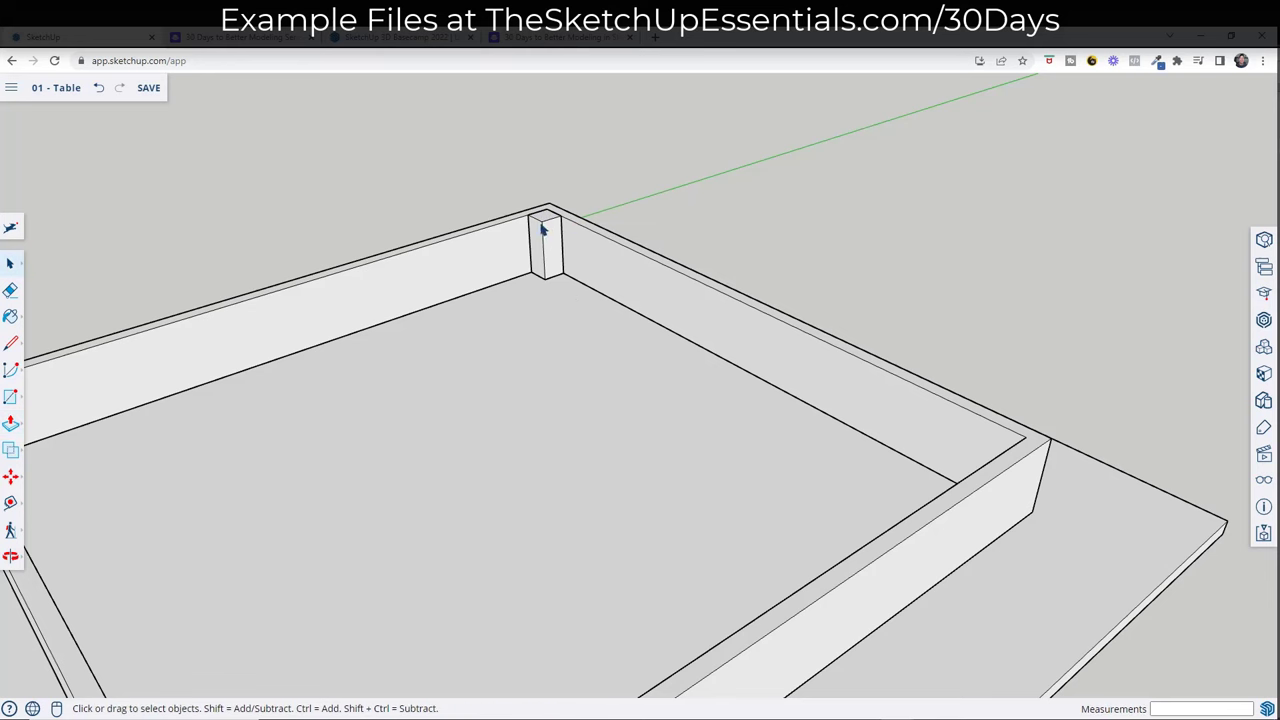
Extend the corner leg by pulling its end face up beyond the frame
scroll(541, 229, "down", 5)
scroll(560, 225, "up", 6)
key("p")
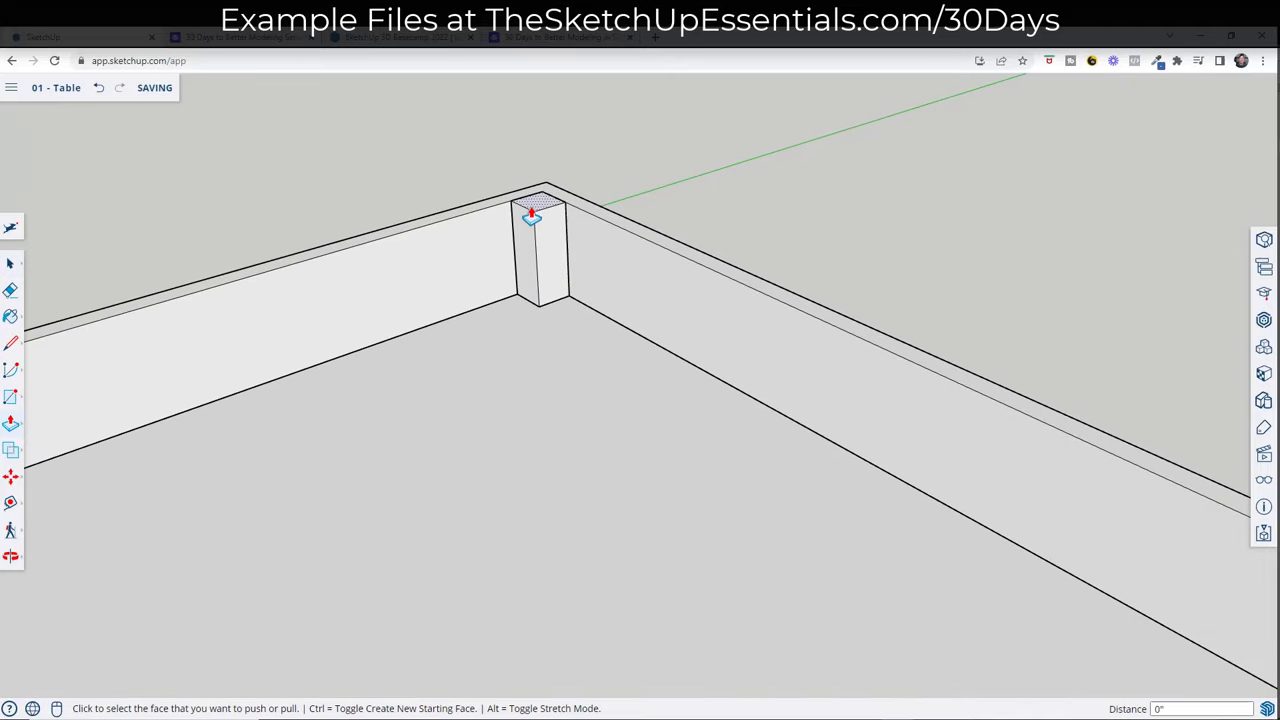
left_click(530, 208)
left_click(473, 96)
key("space")
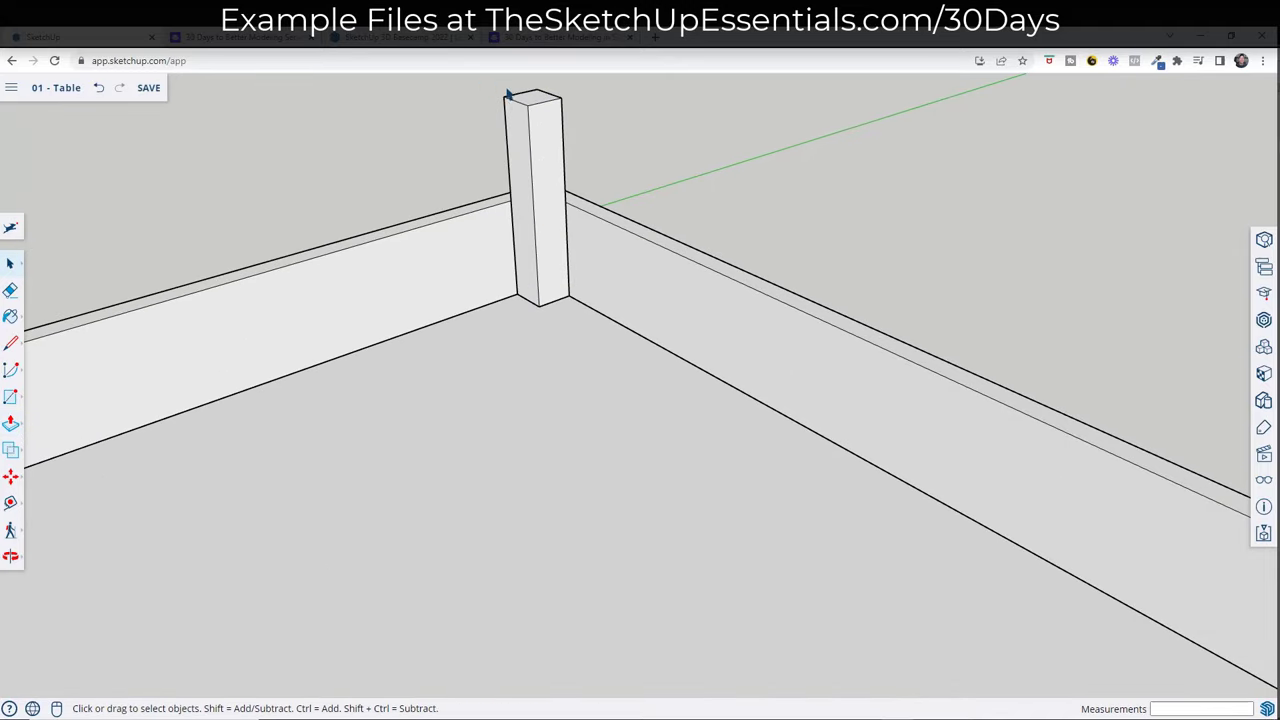
Taper the leg by scaling its end face uniformly about its center to about 0.28
left_click(533, 98)
key("s")
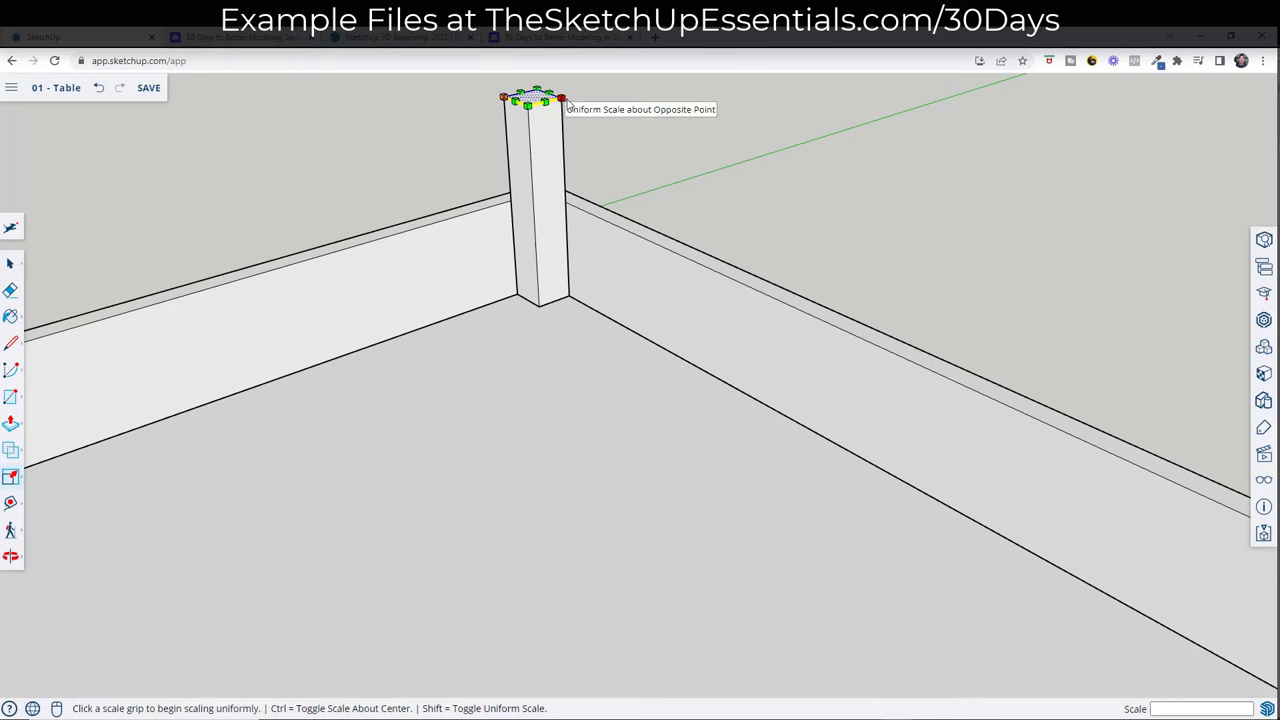
left_click(562, 99, "ctrl")
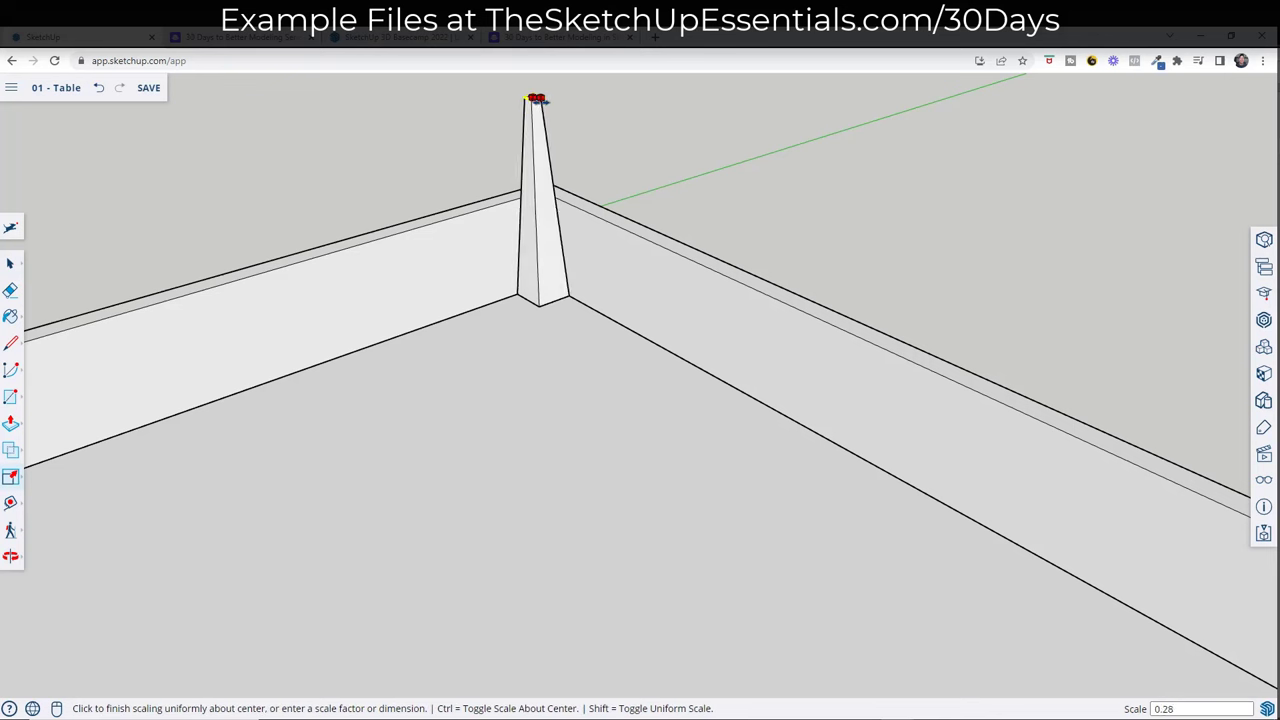
left_click(545, 100)
mouse_move(557, 109)
middle_mouse_down()
mouse_move(634, 270)
mouse_move(114, 249)
mouse_move(777, 240)
middle_mouse_up()
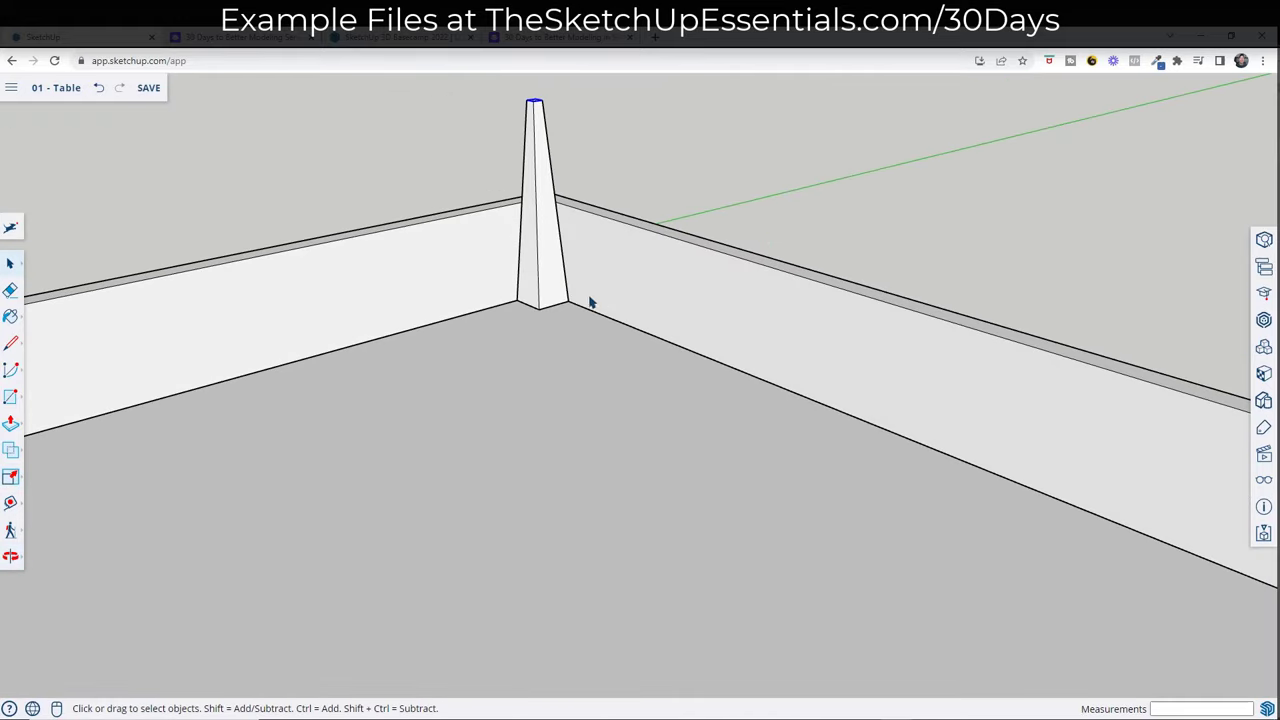
Undo the taper and the extension of the corner leg, returning it to a short post level with the frame
middle_click_drag(563, 310, 654, 260)
scroll(578, 313, "up", 3)
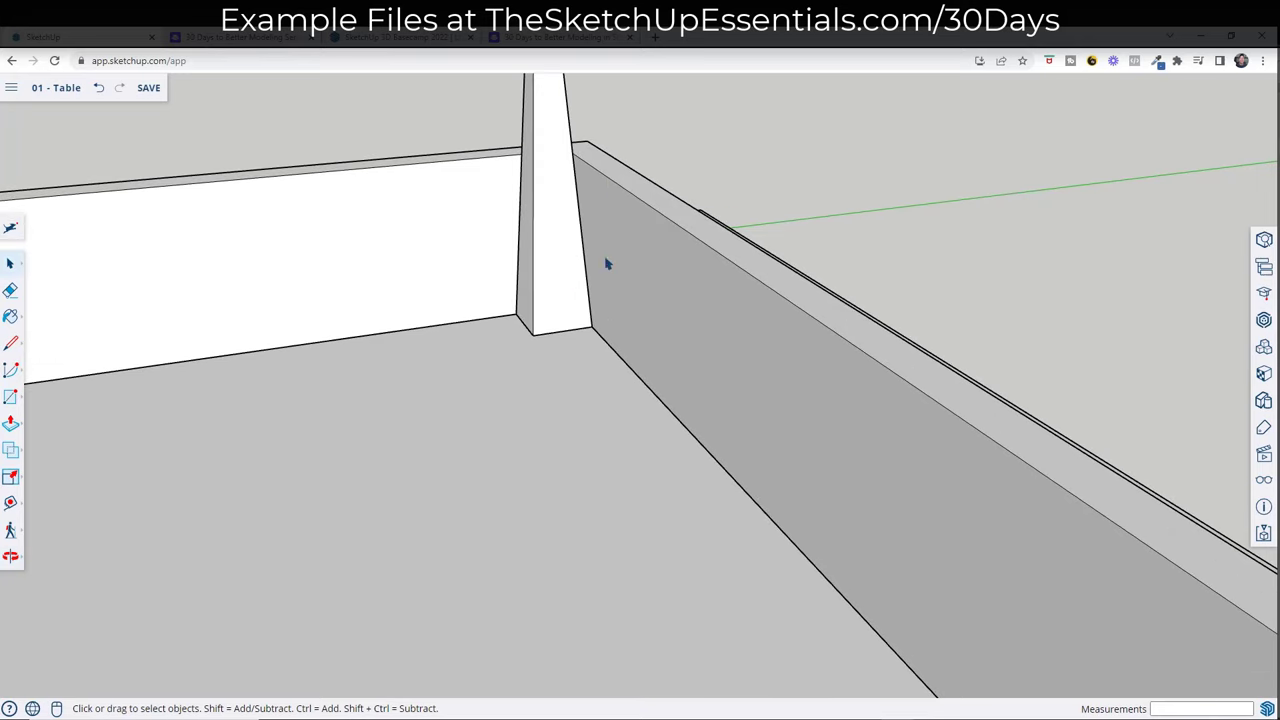
scroll(605, 263, "down", 5)
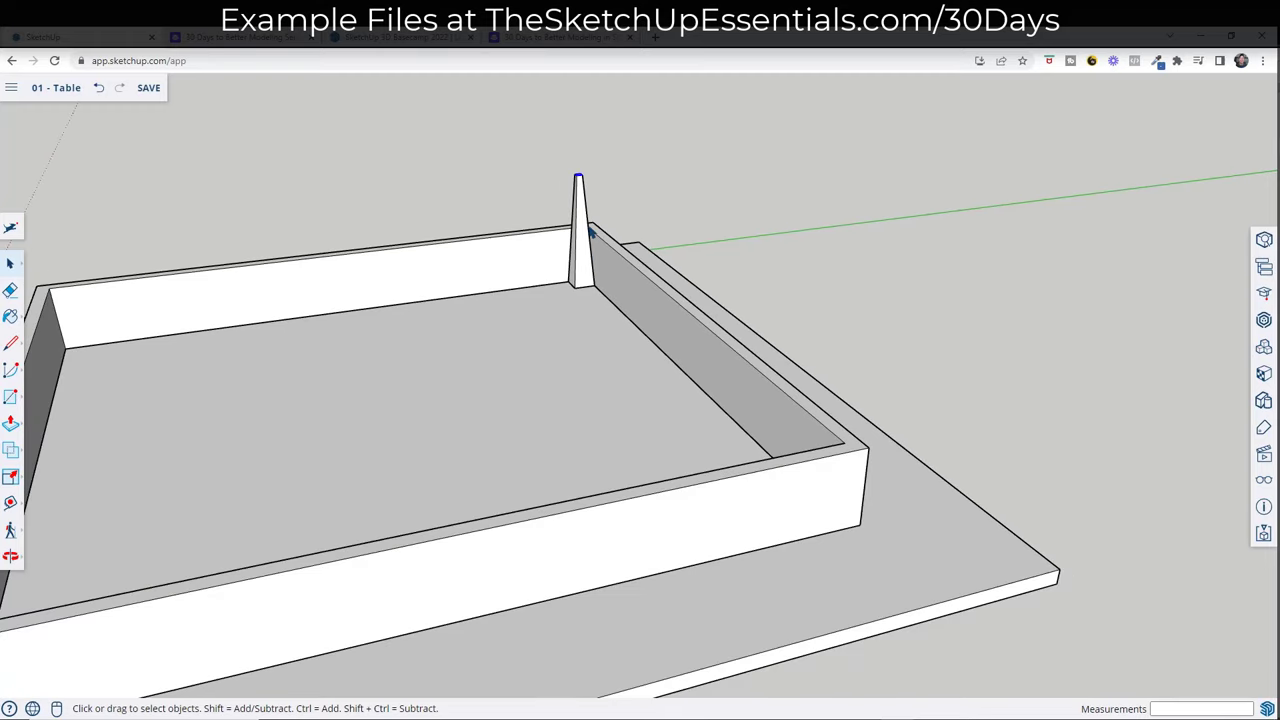
key("ctrl+z")
middle_click_drag(671, 266, 557, 253)
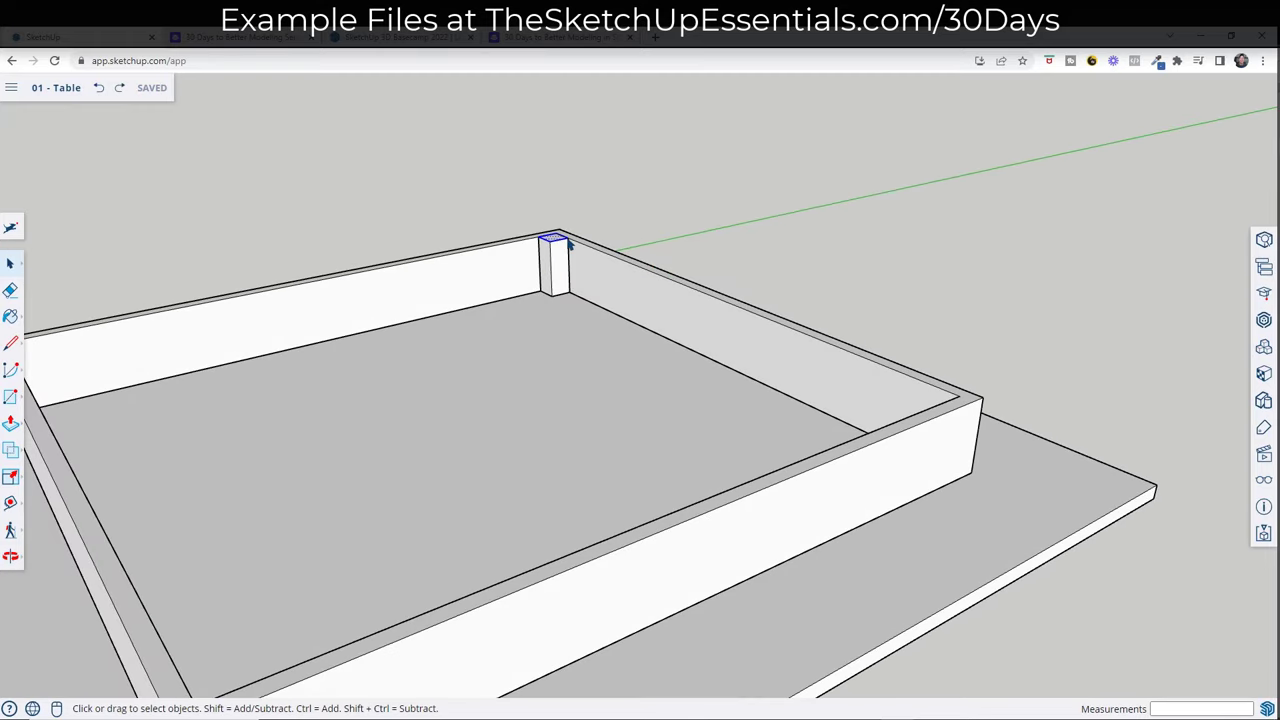
Extend the corner post above the frame as a separate upper section, keeping dividing edges at the frame's top level
key("p")
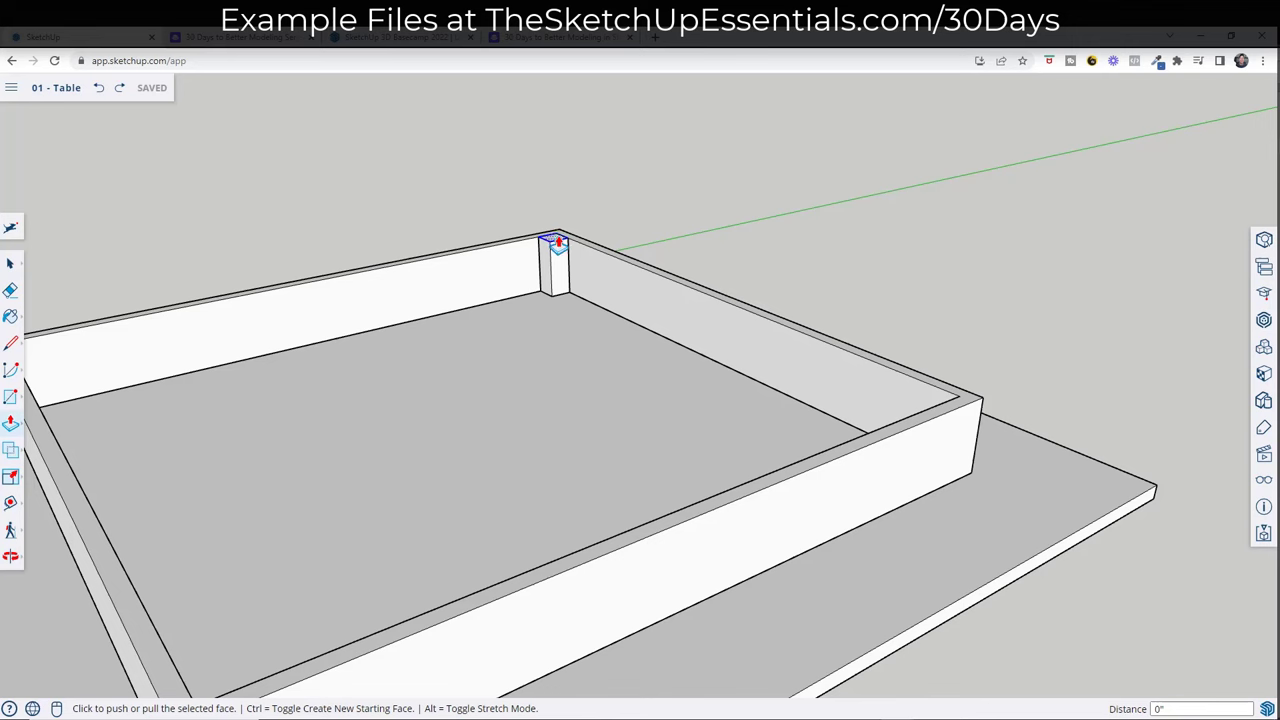
key("space")
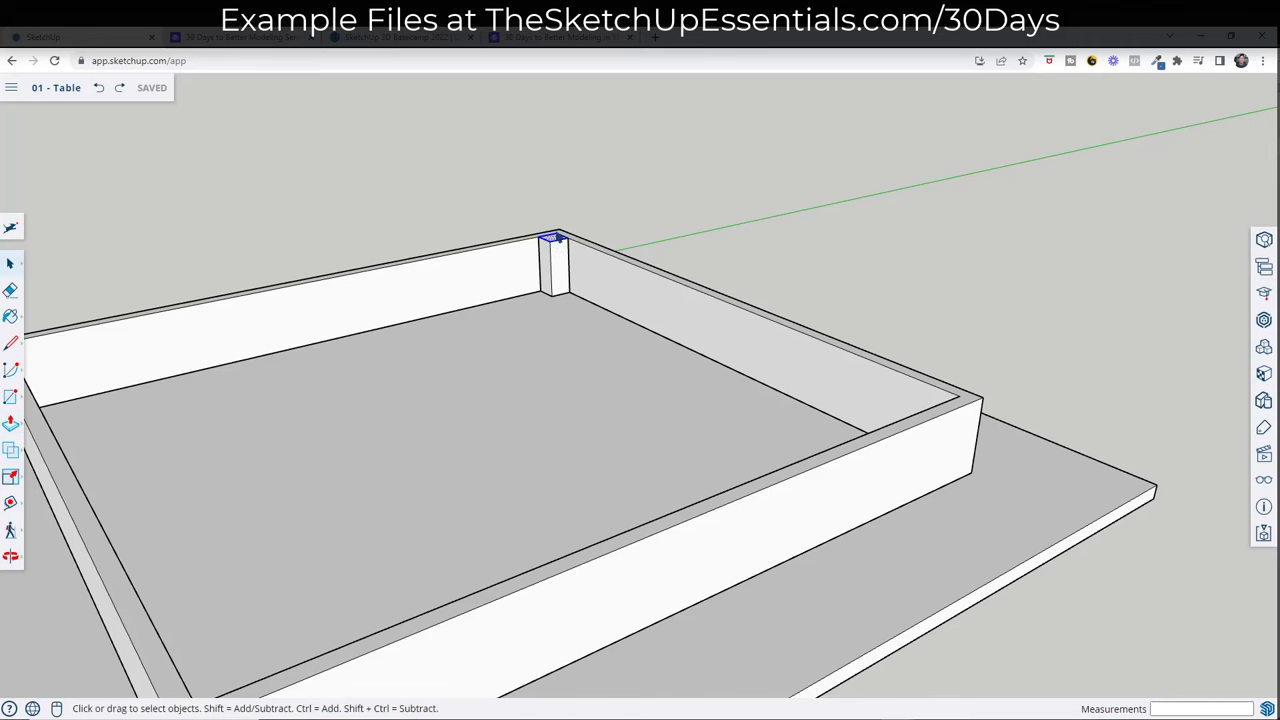
scroll(553, 245, "up", 3)
mouse_move(531, 263)
middle_mouse_down()
mouse_move(610, 256)
mouse_move(533, 288)
middle_mouse_up()
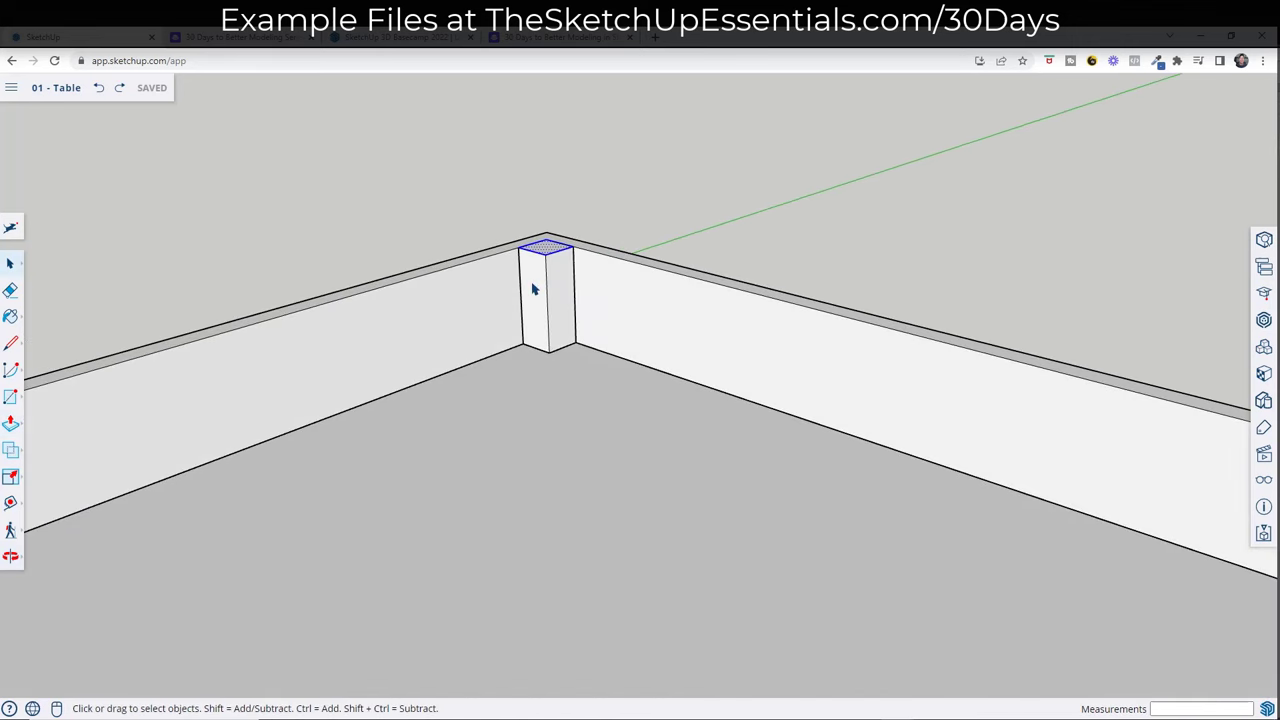
key("p")
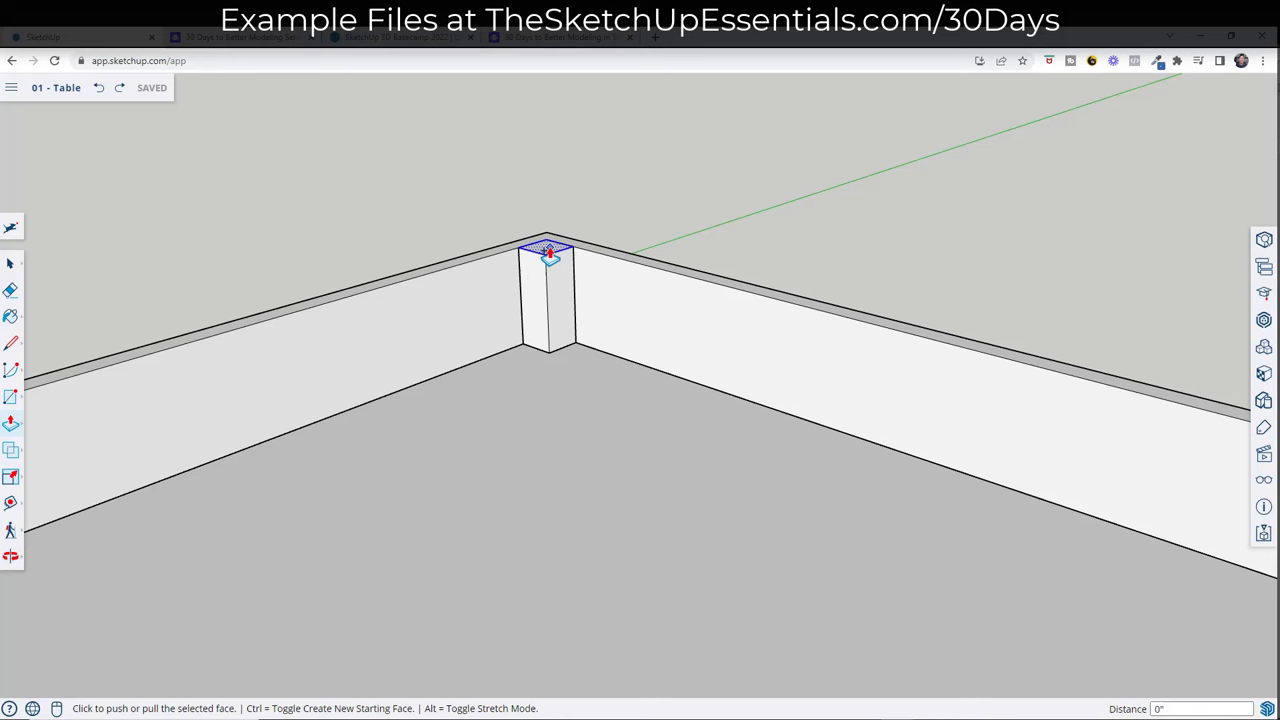
left_click(549, 253)
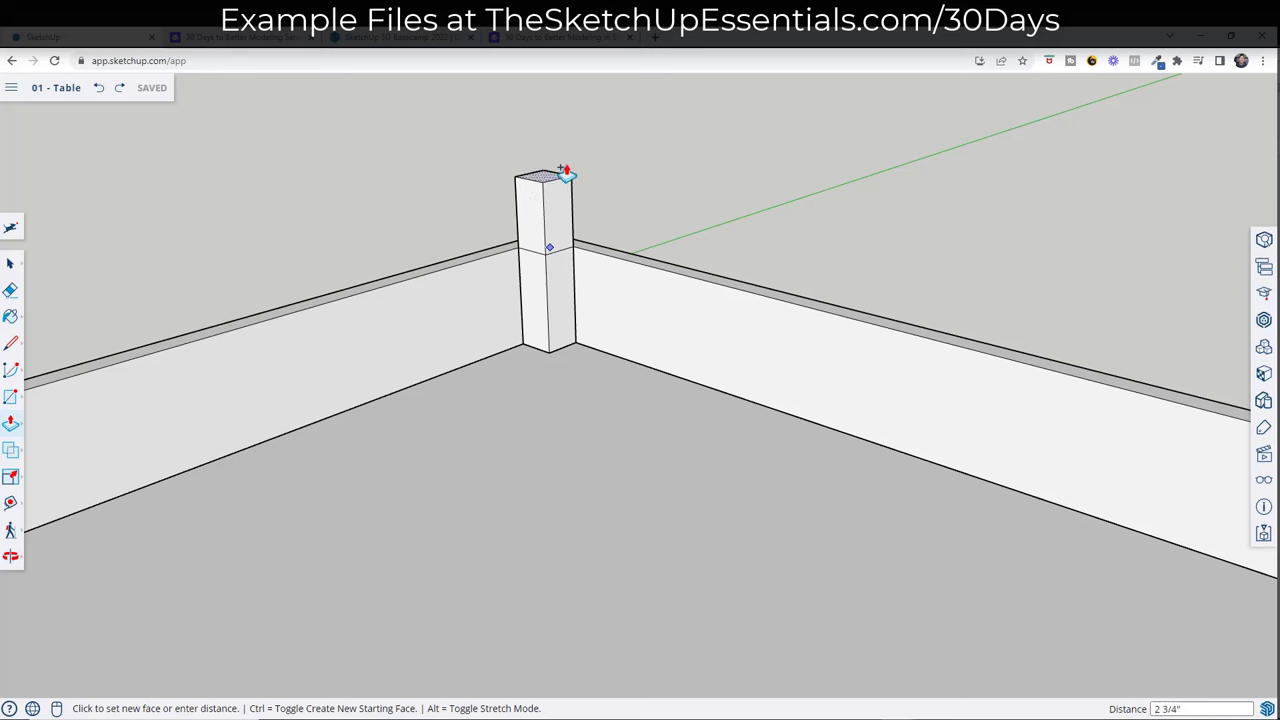
left_click(567, 143)
key("space")
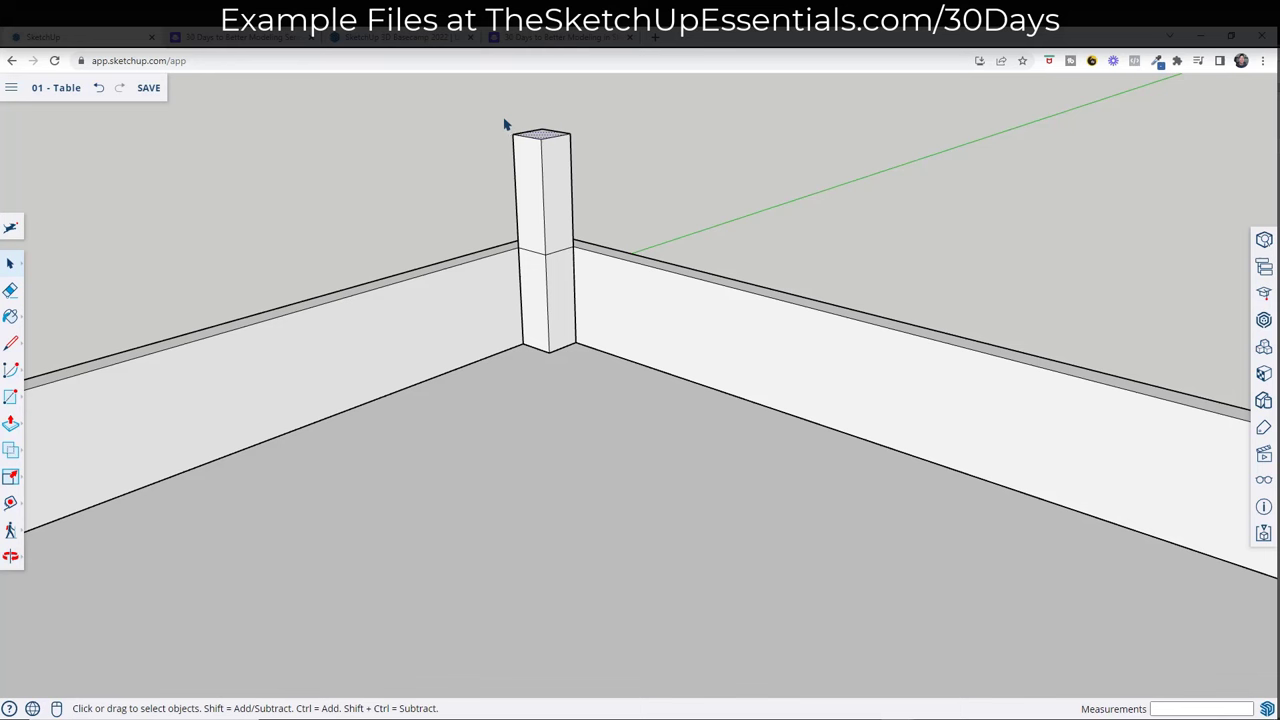
Taper only the leg's upper section by scaling its end face uniformly about its center to 0.36
left_click_drag(505, 125, 655, 166)
key("s")
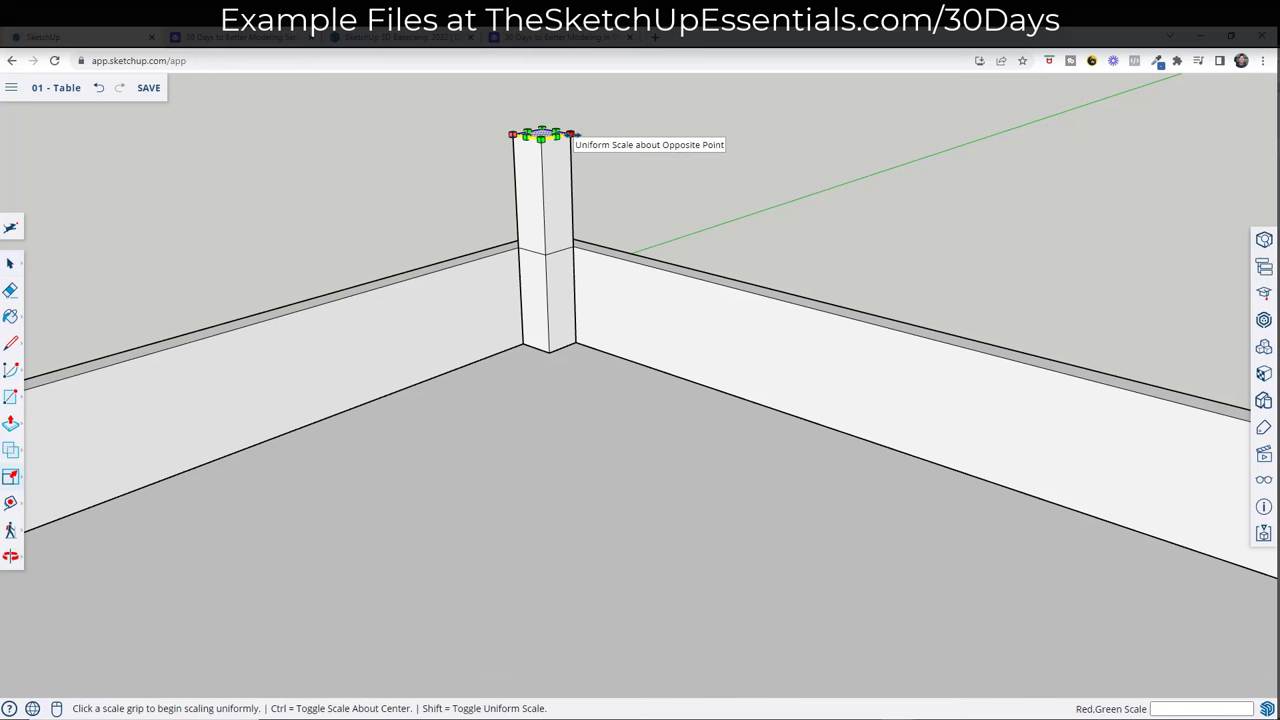
left_click(568, 135, "ctrl")
left_click(548, 134)
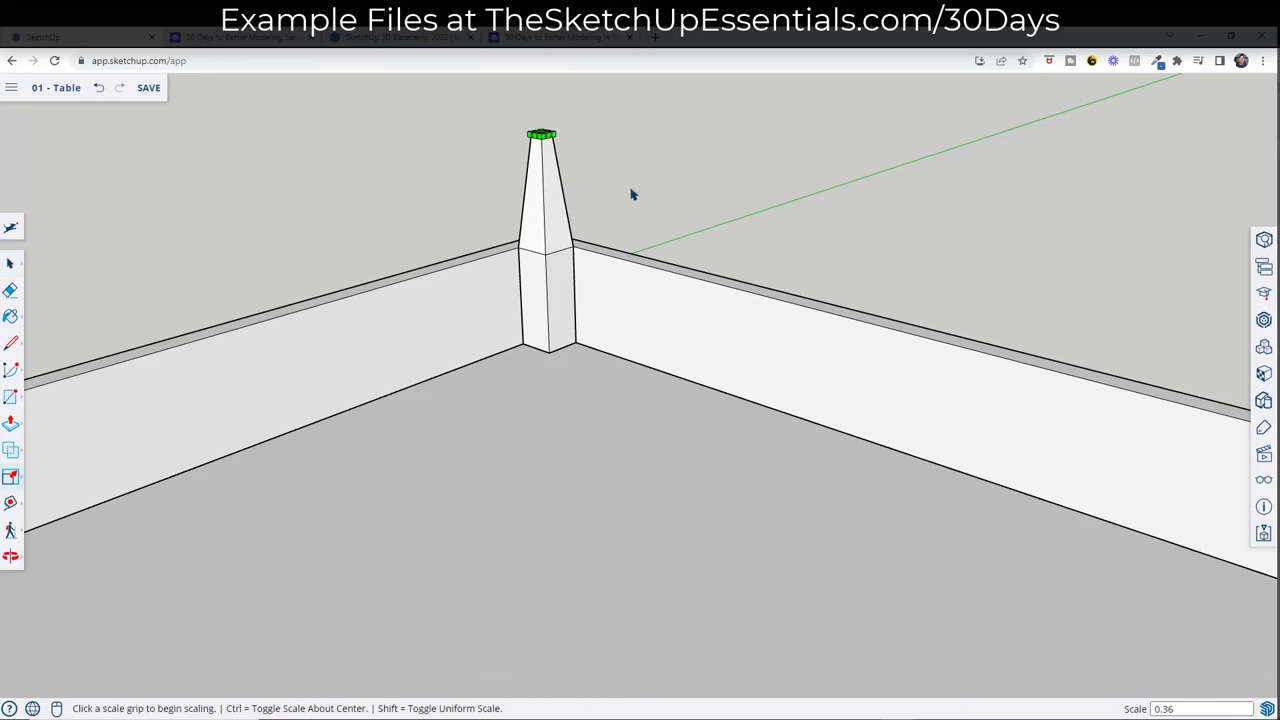
middle_click_drag(631, 194, 572, 258)
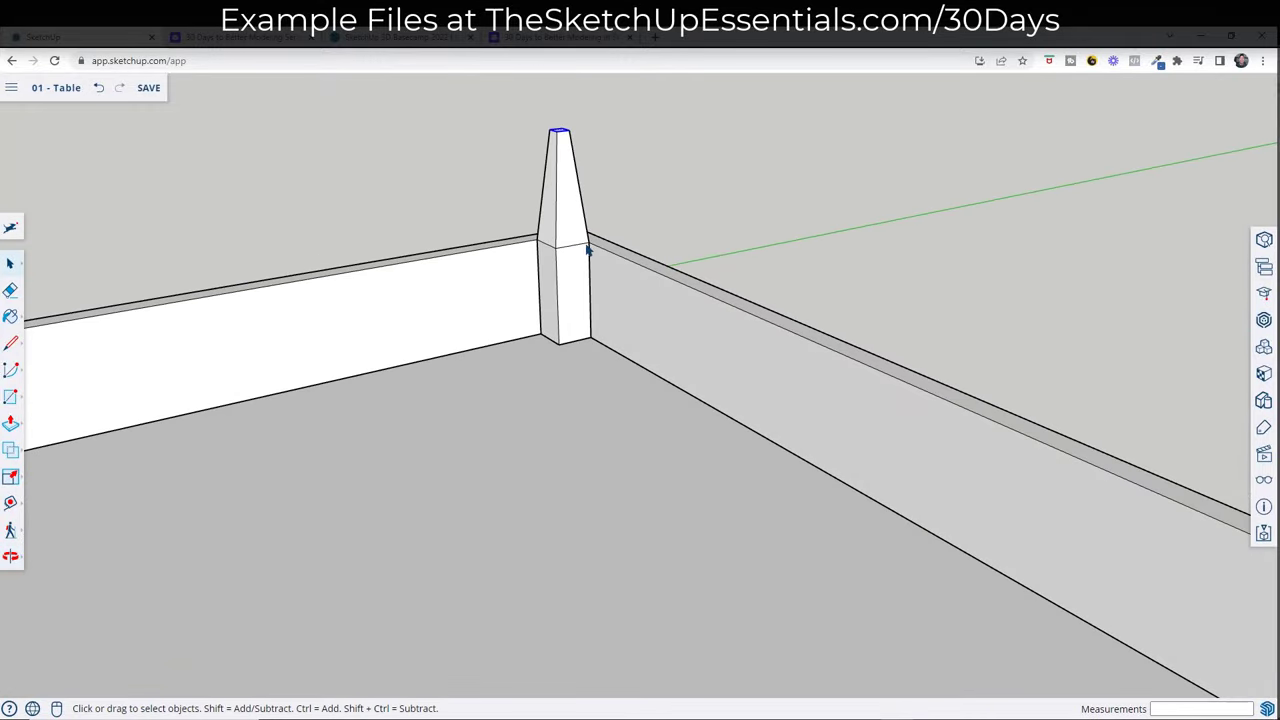
Undo the upper section's taper and its extension above the frame
key("ctrl+z")
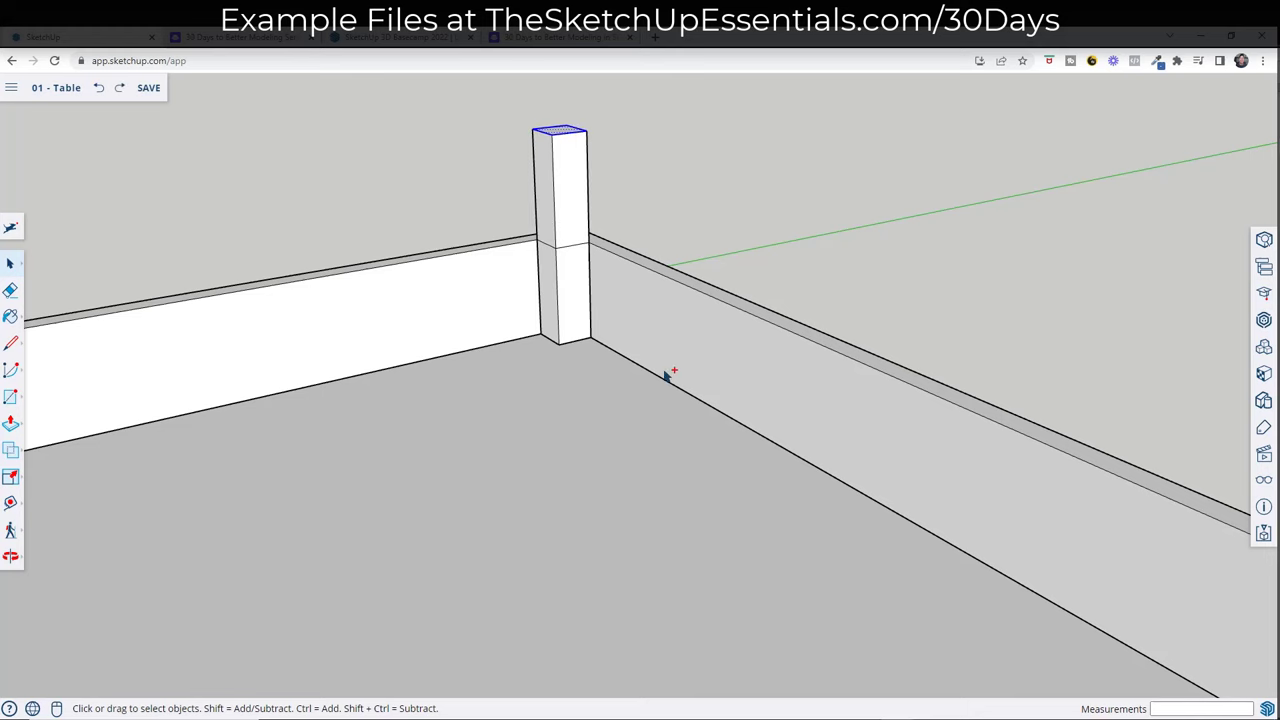
scroll(610, 265, "down", 5)
key("ctrl+z")
scroll(596, 258, "down", 2)
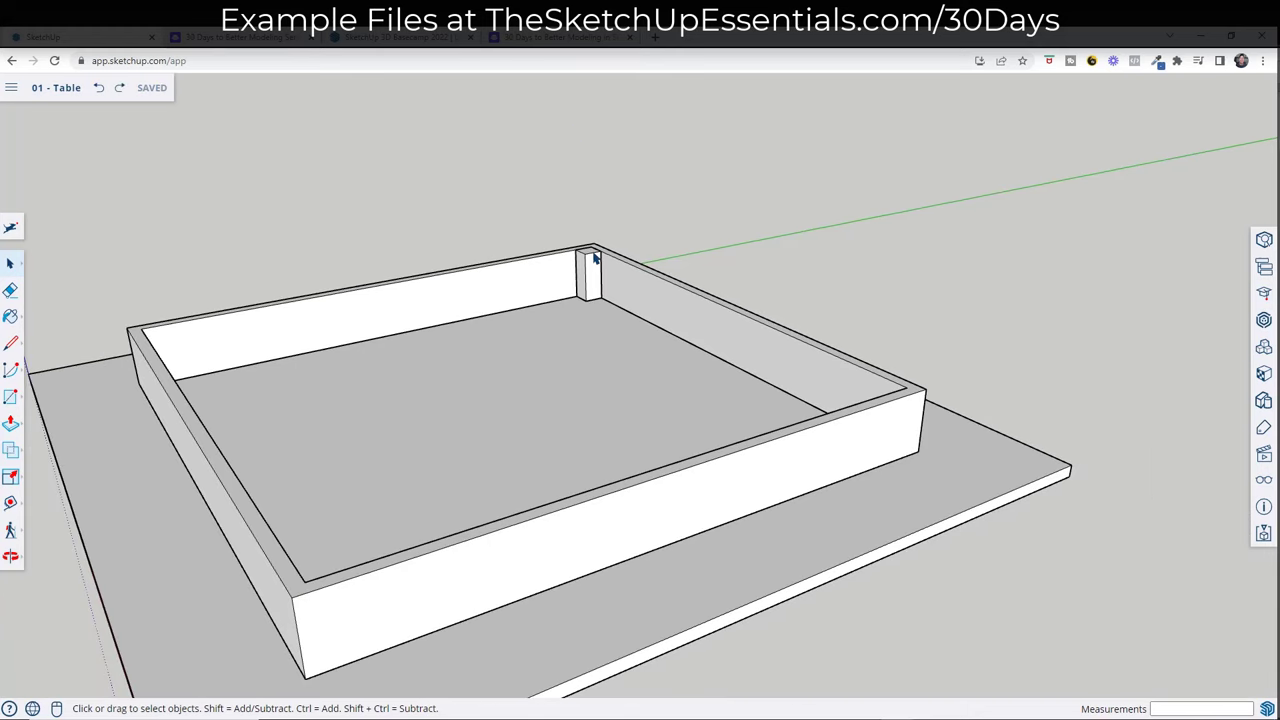
Pull the corner post's end face up 24 inches as a new section, keeping the dividing edges level with the frame
key("p")
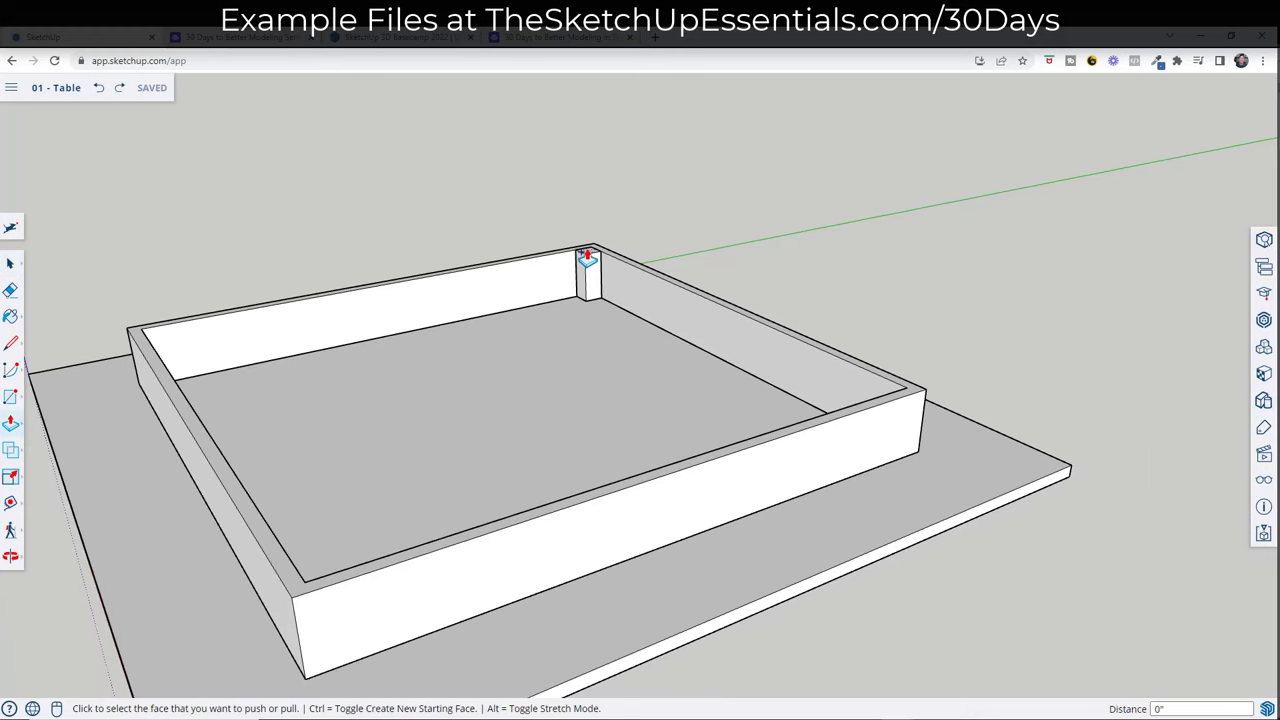
left_click(587, 256)
middle_click_drag(586, 126, 608, 272)
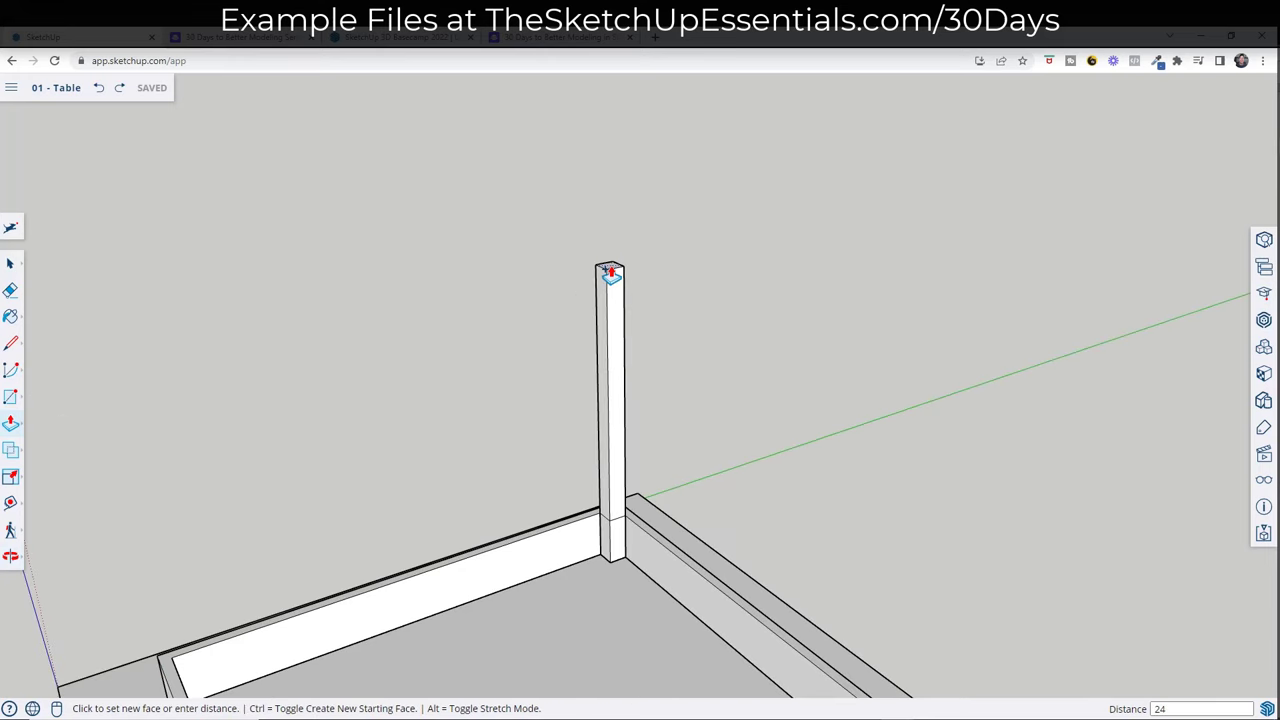
left_click(610, 272)
scroll(609, 277, "down", 5)
mouse_move(603, 337)
middle_mouse_down()
mouse_move(610, 362)
mouse_move(609, 337)
middle_mouse_up()
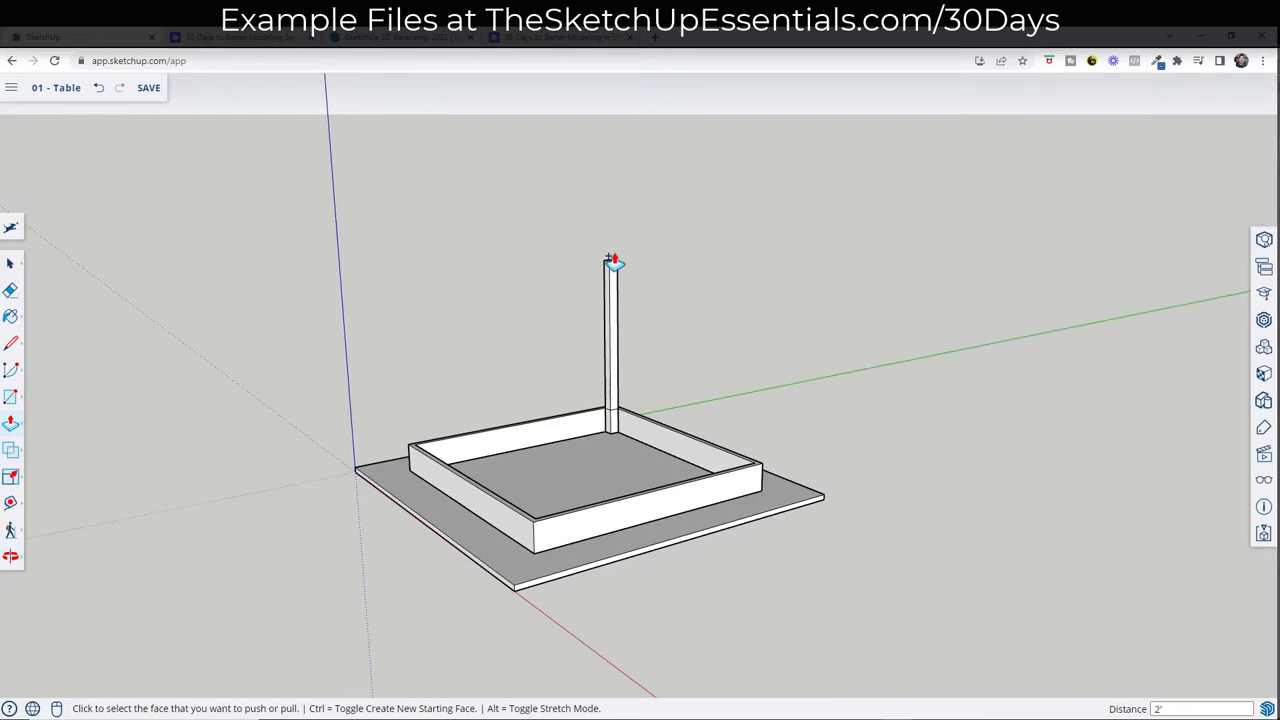
Lengthen the upper section of the corner leg by another 6 inches
scroll(612, 262, "up", 5)
left_click(618, 222)
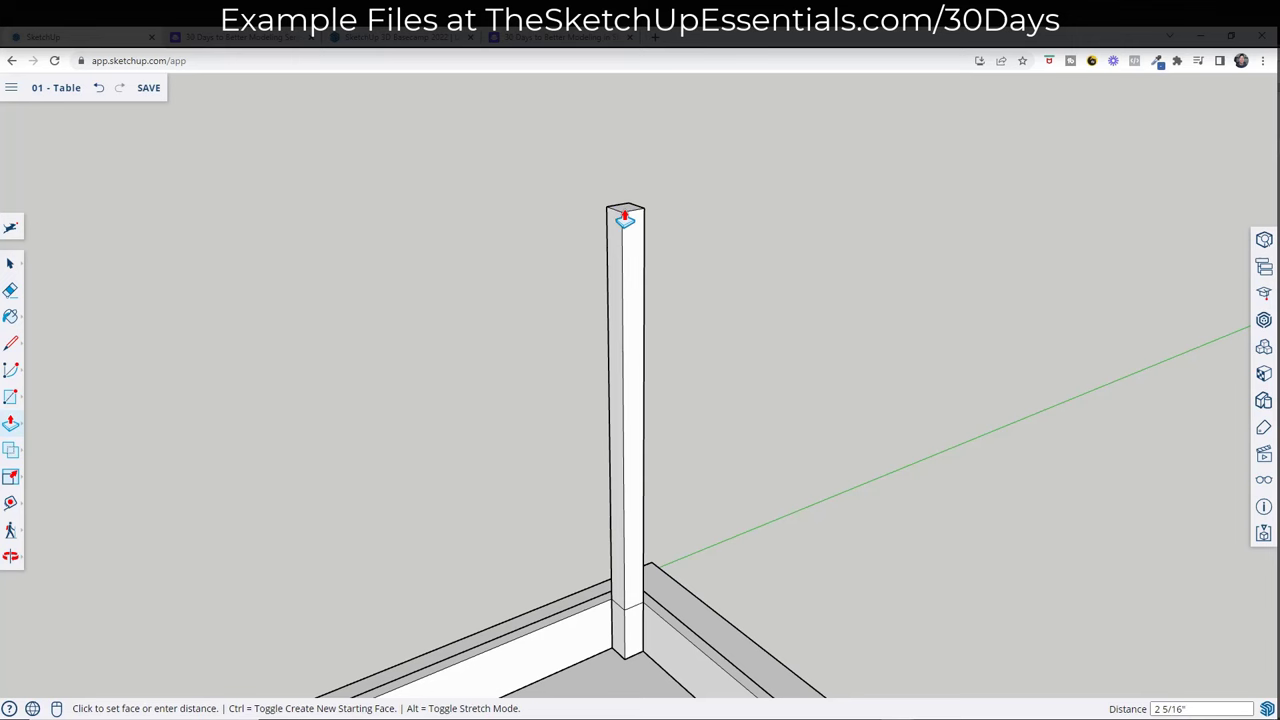
type("6")
key("Return")
key("space")
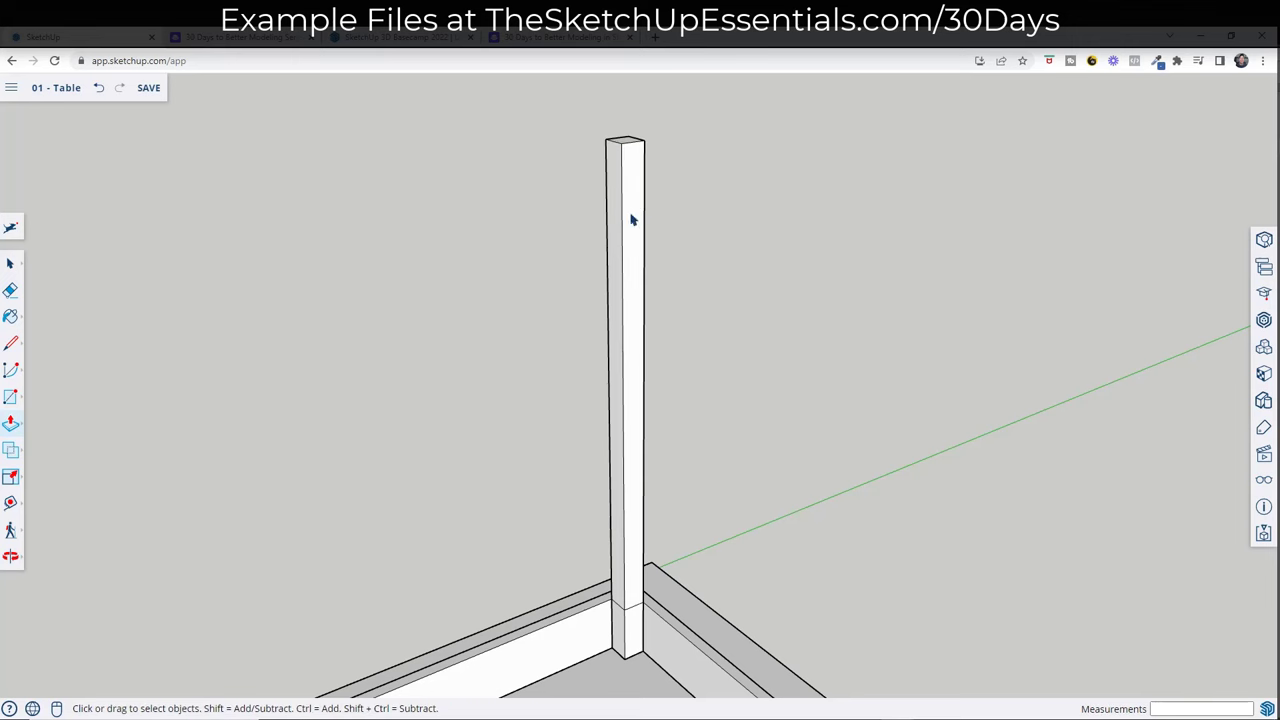
Select the entire corner leg and make it a component named "Table Leg"
middle_click_drag(617, 403, 636, 334)
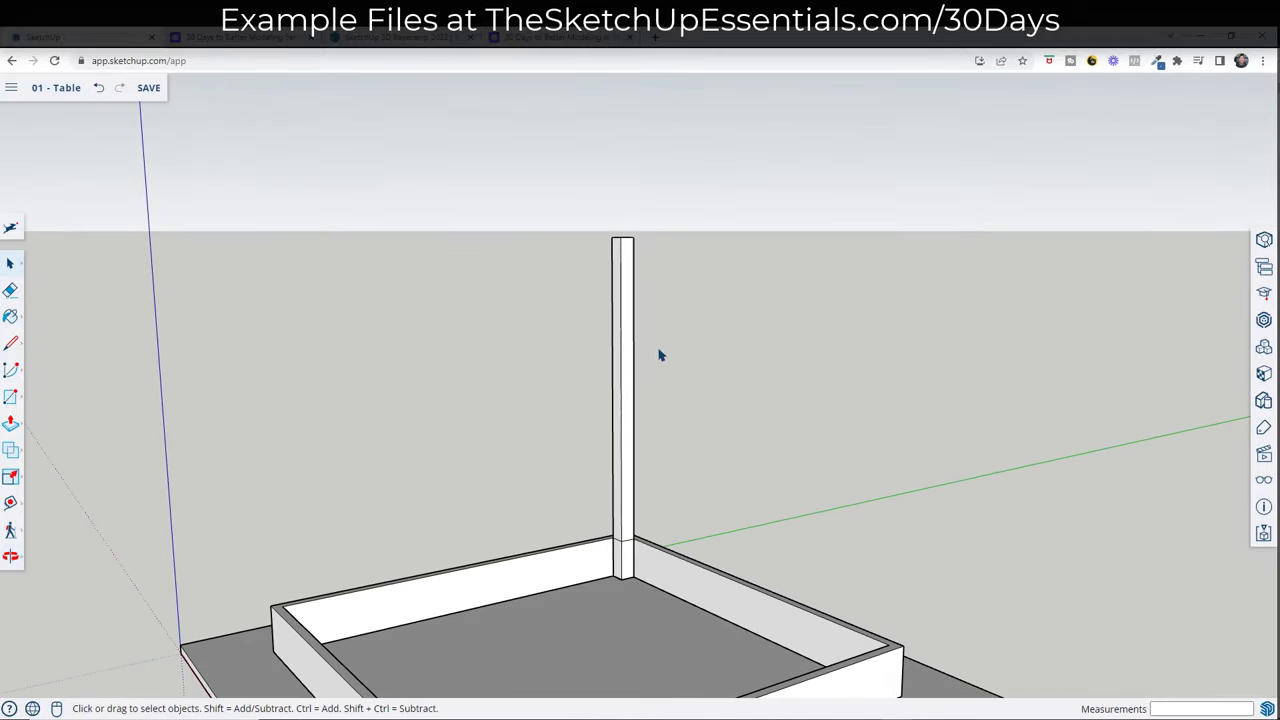
scroll(680, 358, "down", 2)
middle_click_drag(686, 376, 684, 438)
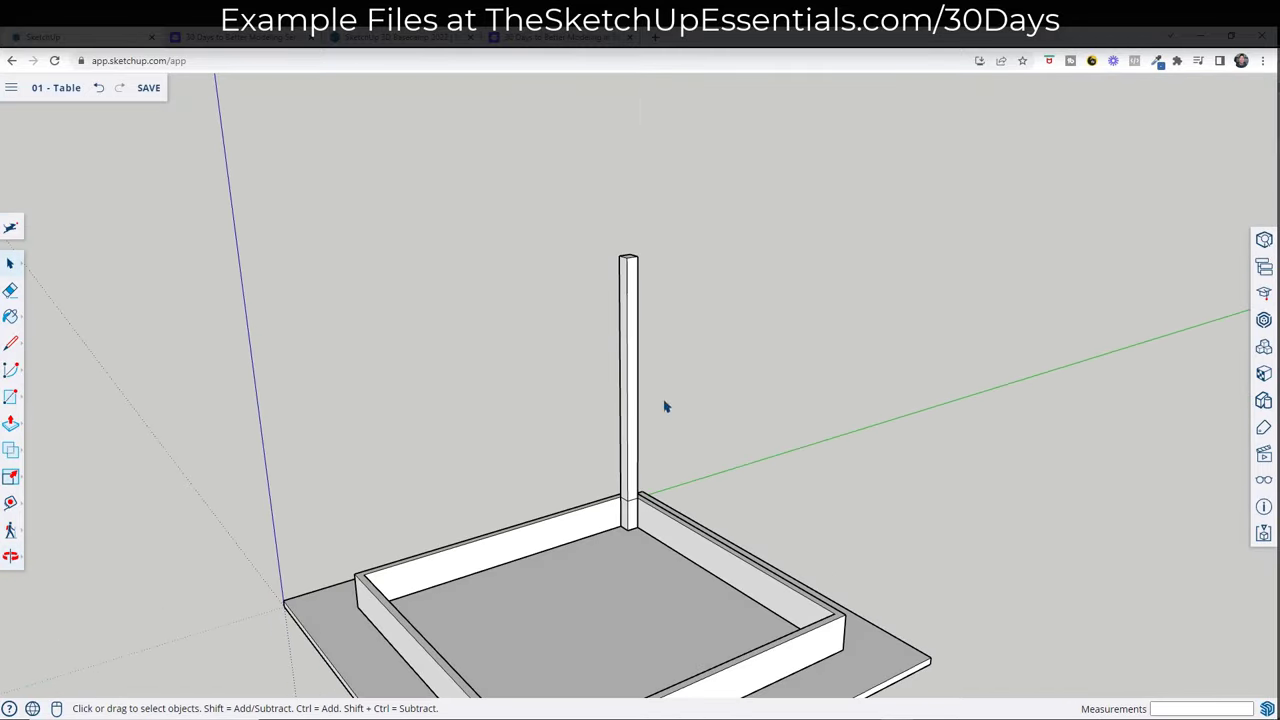
scroll(650, 254, "up", 2)
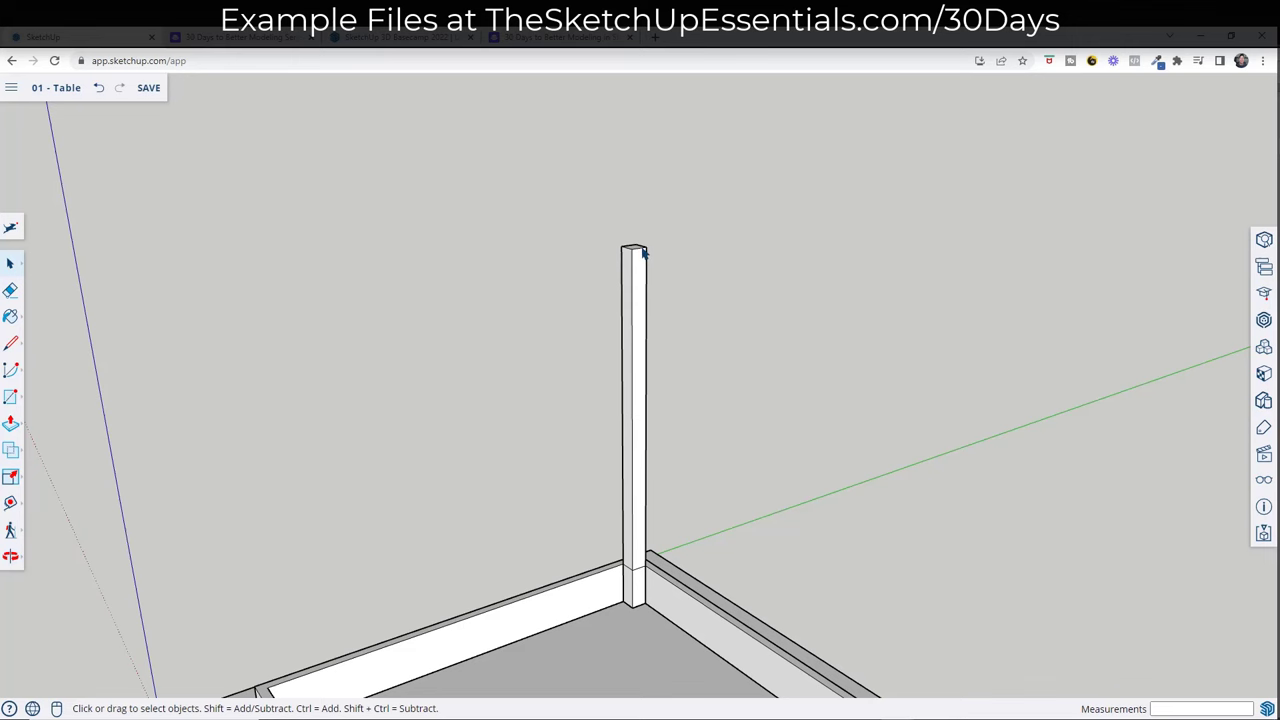
middle_click_drag(643, 265, 690, 500)
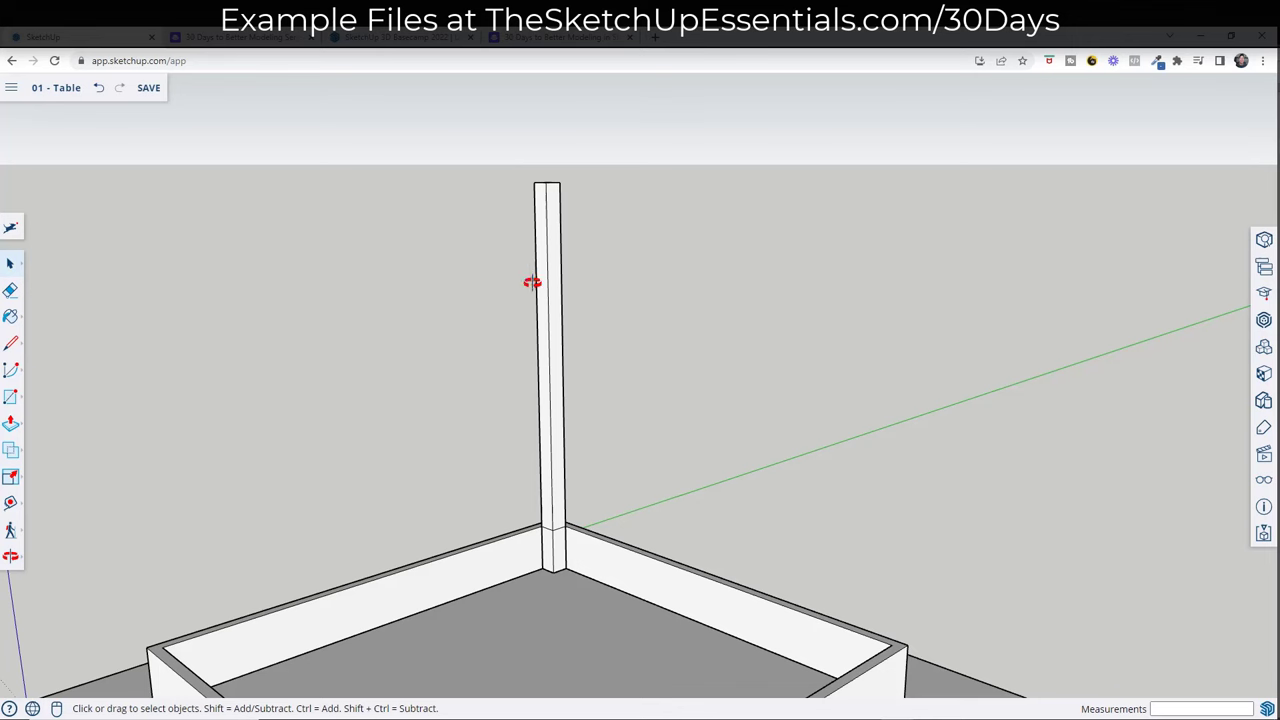
middle_click_drag(531, 283, 520, 199)
scroll(540, 195, "down", 3)
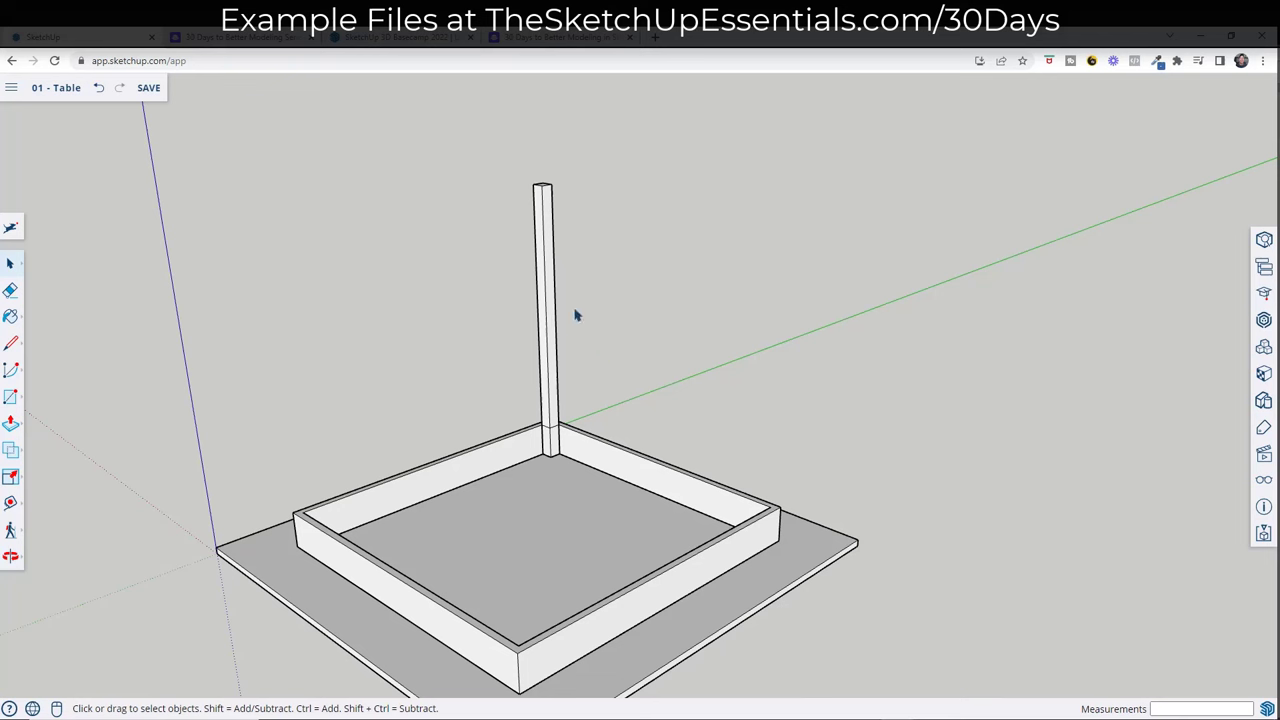
left_click_drag(497, 150, 627, 515)
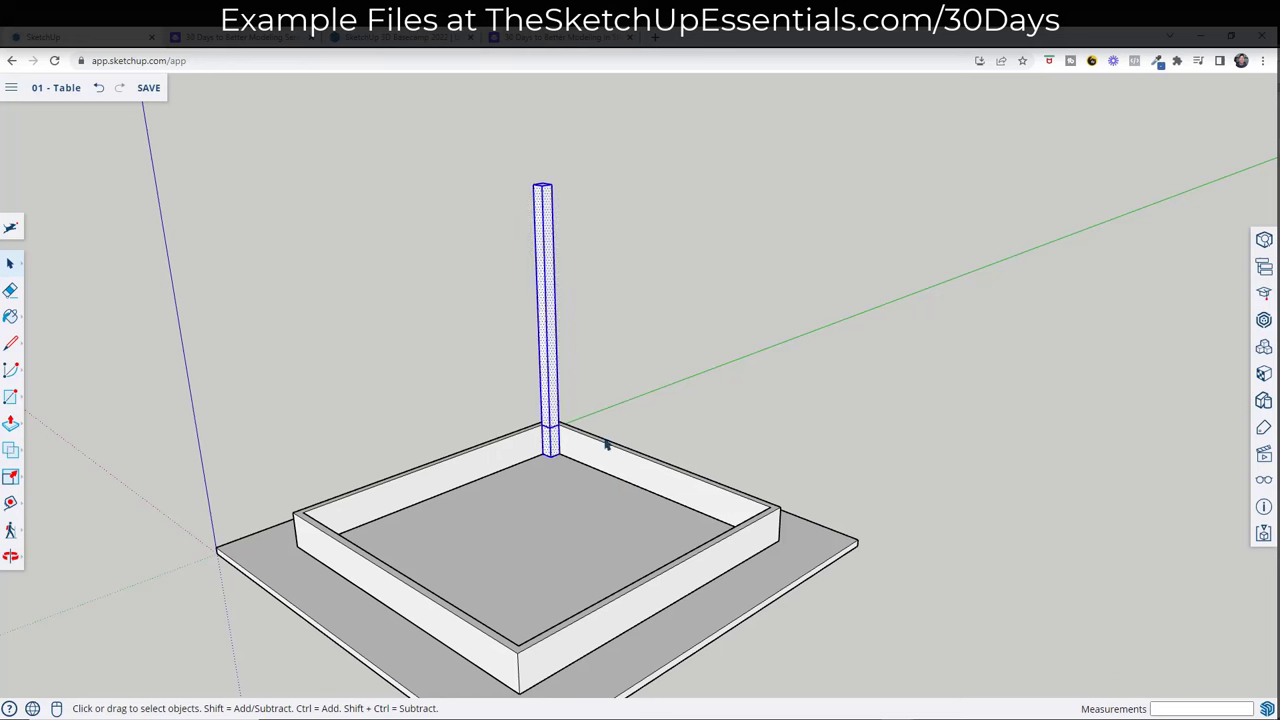
right_click(552, 297)
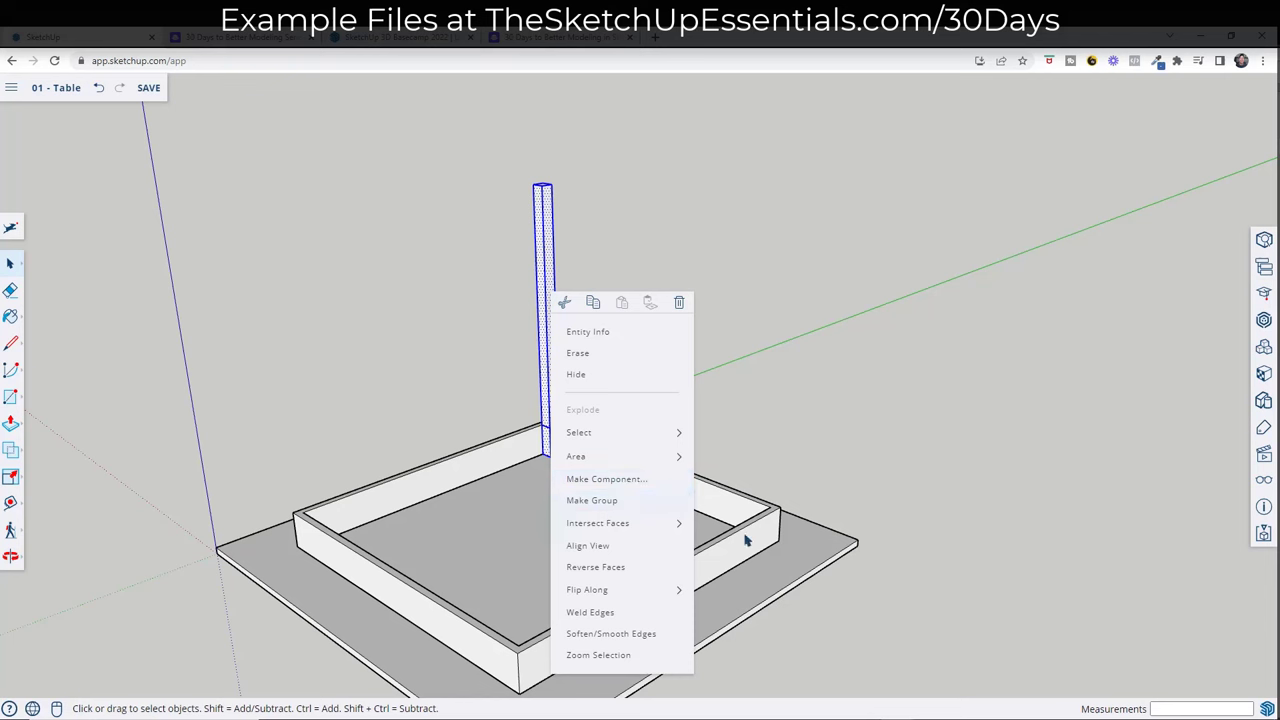
left_click(605, 480)
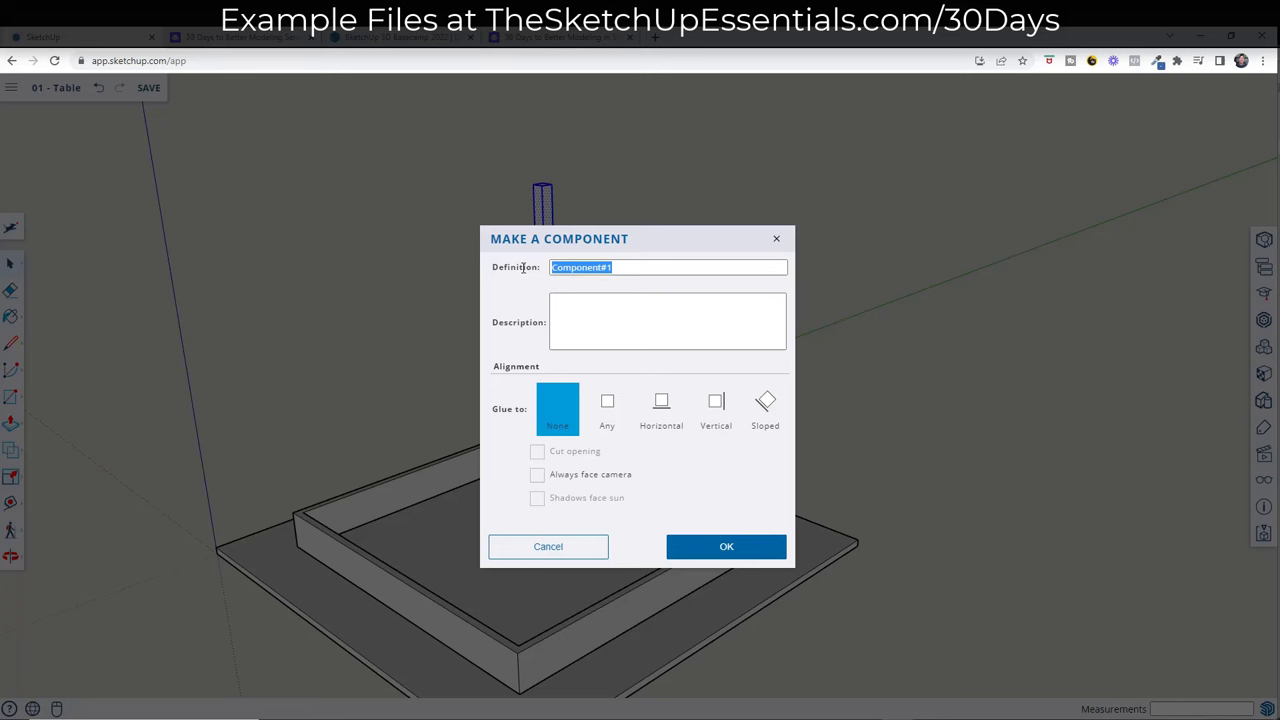
type("Table Leg")
left_click(752, 556)
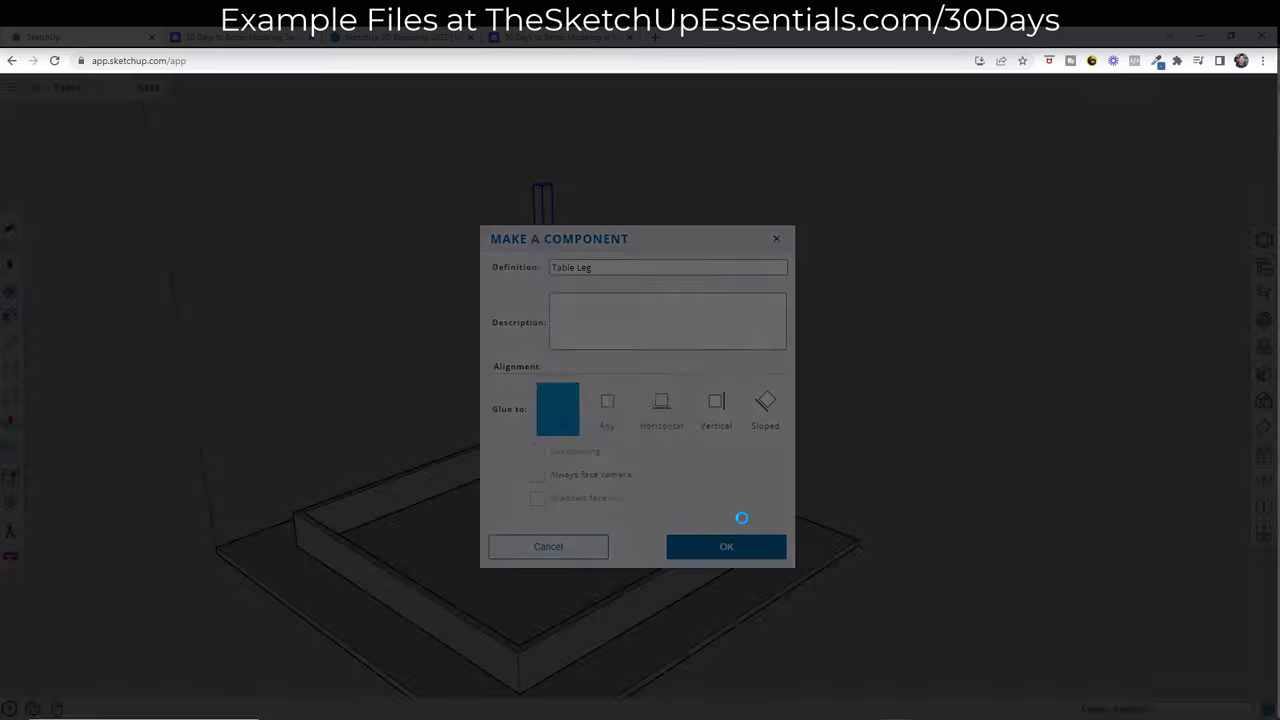
Try to copy and paste the leg component onto the tabletop inside the frame, and undo the placement
middle_click_drag(551, 329, 566, 300)
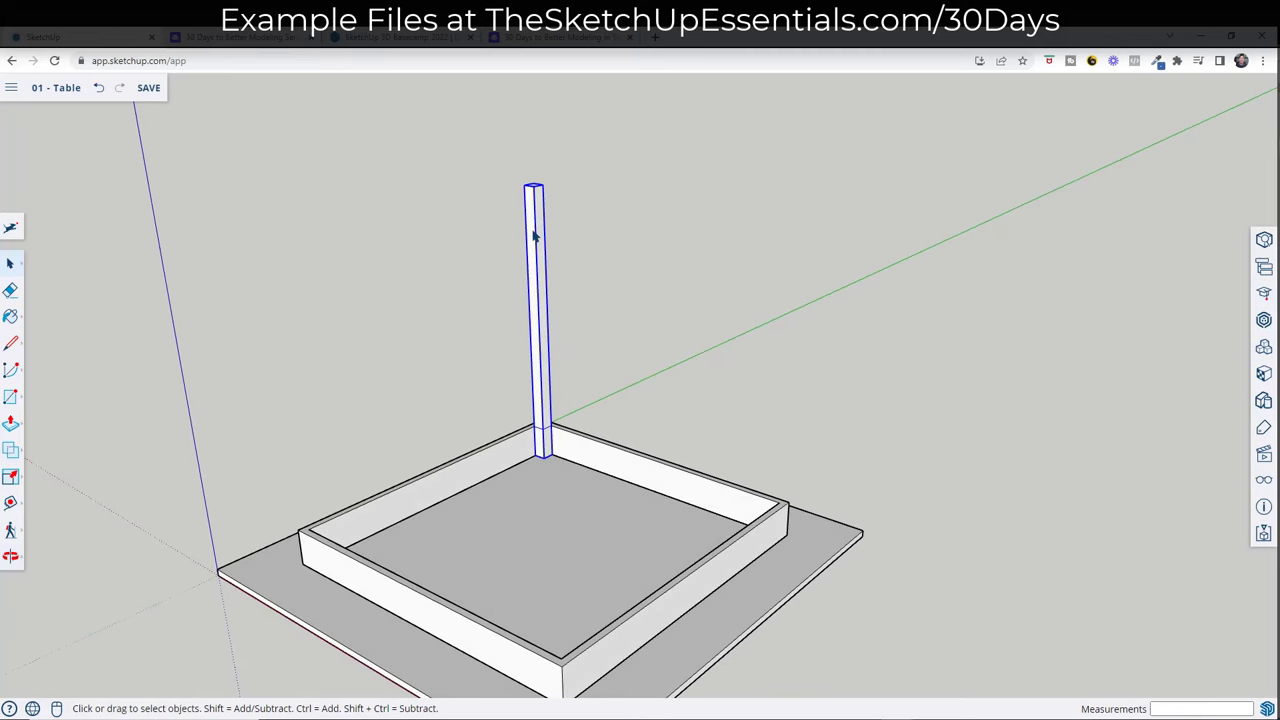
middle_click_drag(517, 470, 600, 493)
scroll(545, 295, "up", 3)
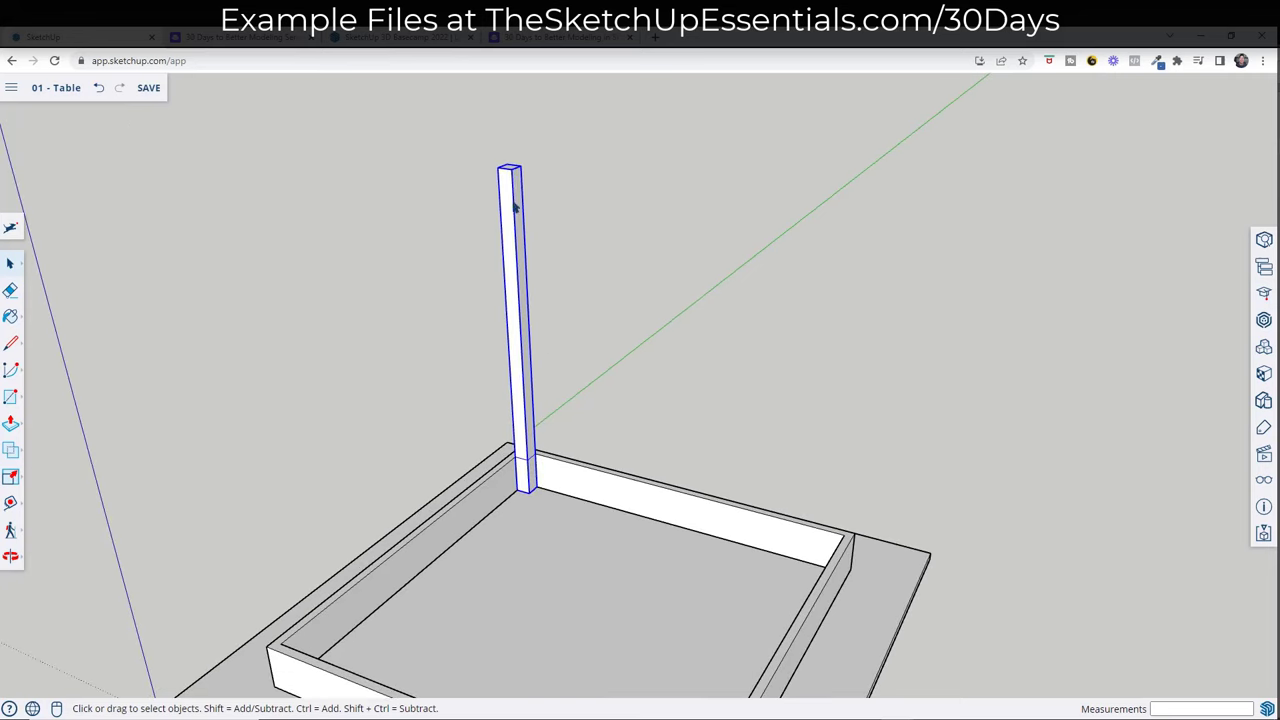
scroll(516, 200, "down", 4)
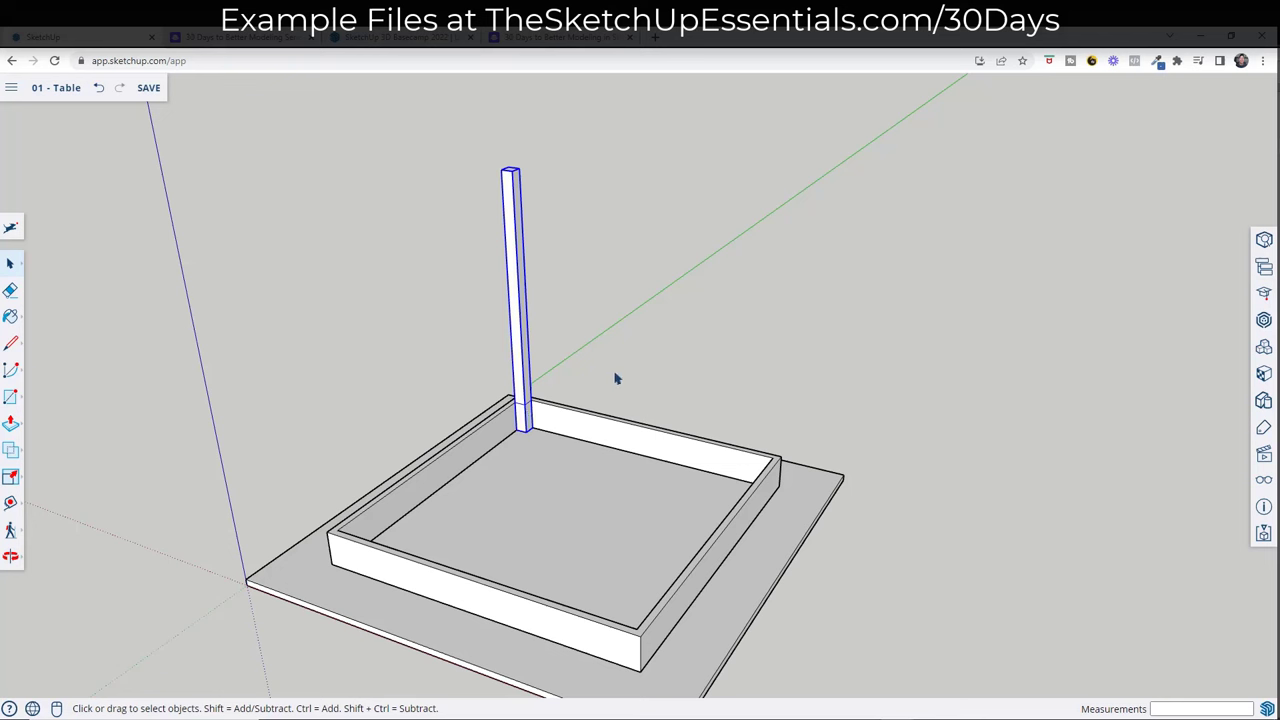
scroll(536, 443, "up", 5)
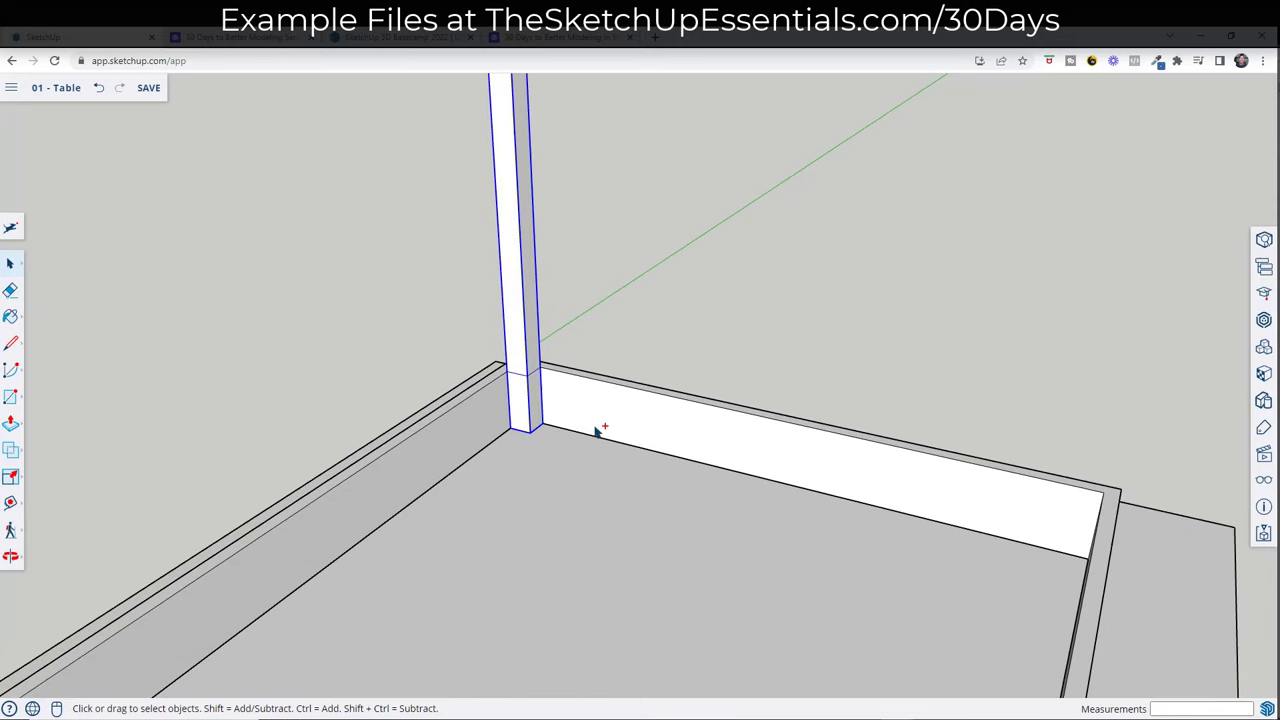
key("ctrl+c")
key("ctrl+v")
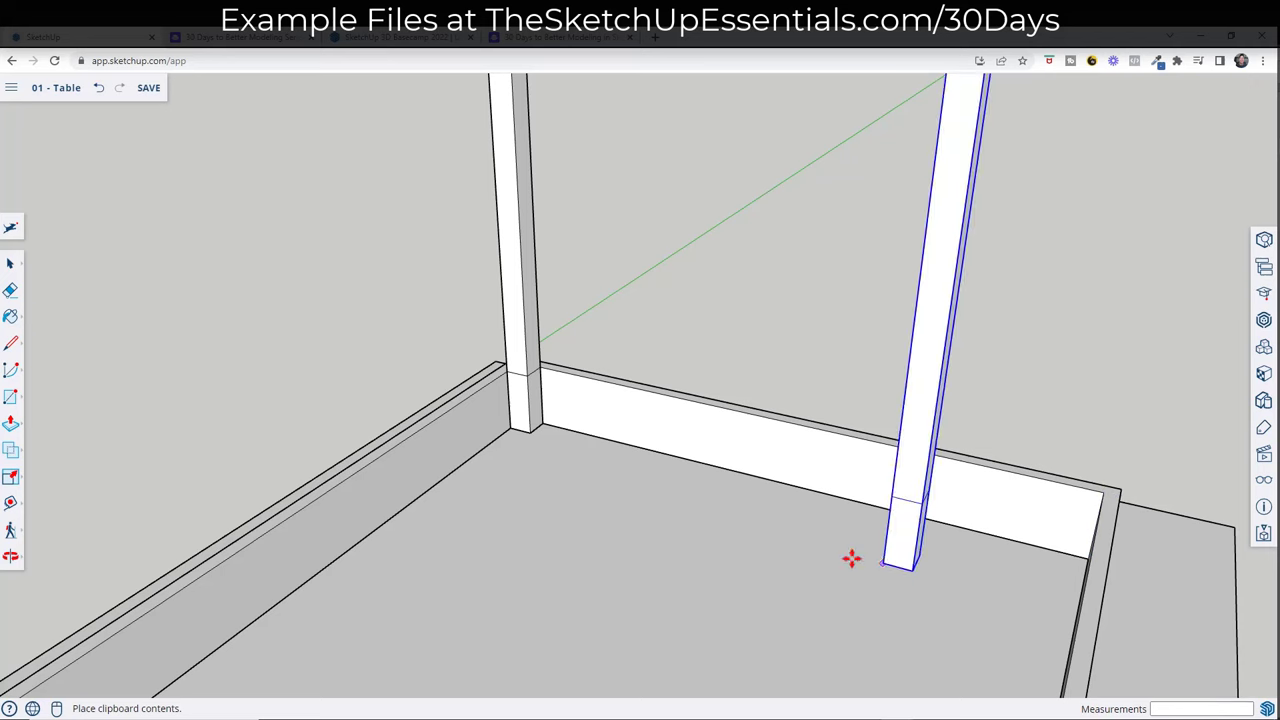
left_click(663, 549)
key("ctrl+z")
key("space")
scroll(626, 474, "down", 10)
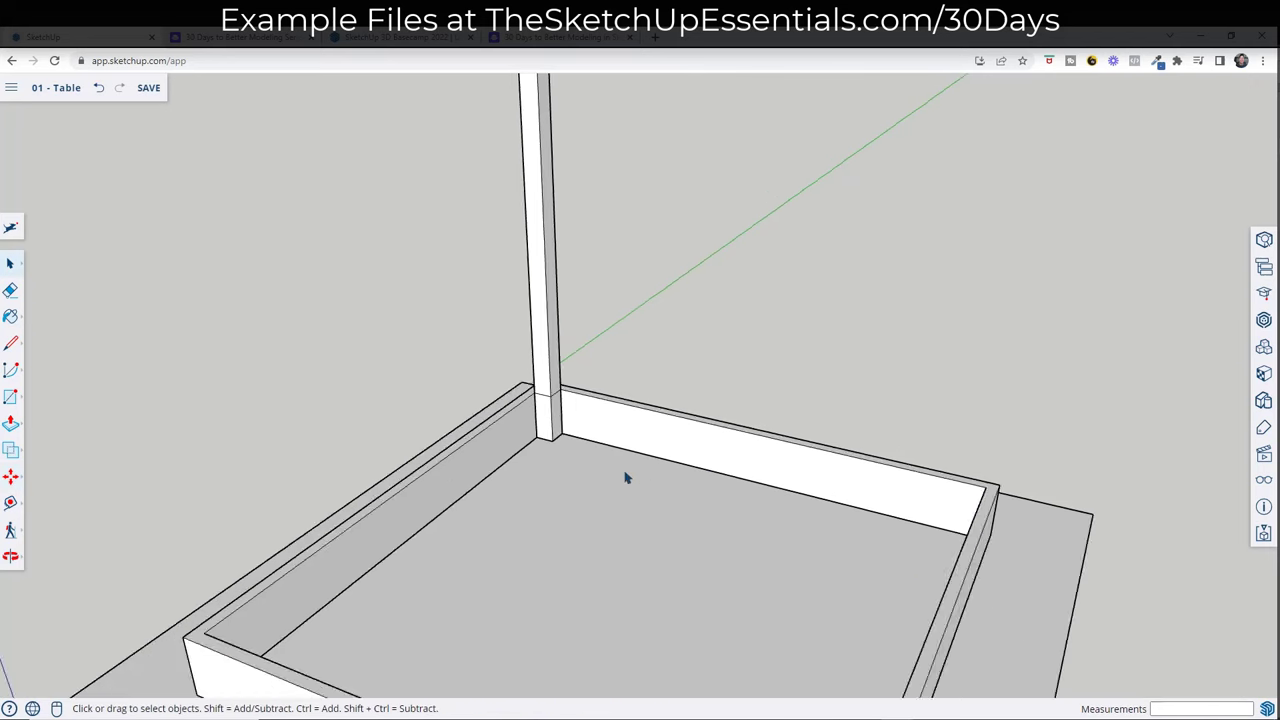
middle_click_drag(803, 289, 613, 287)
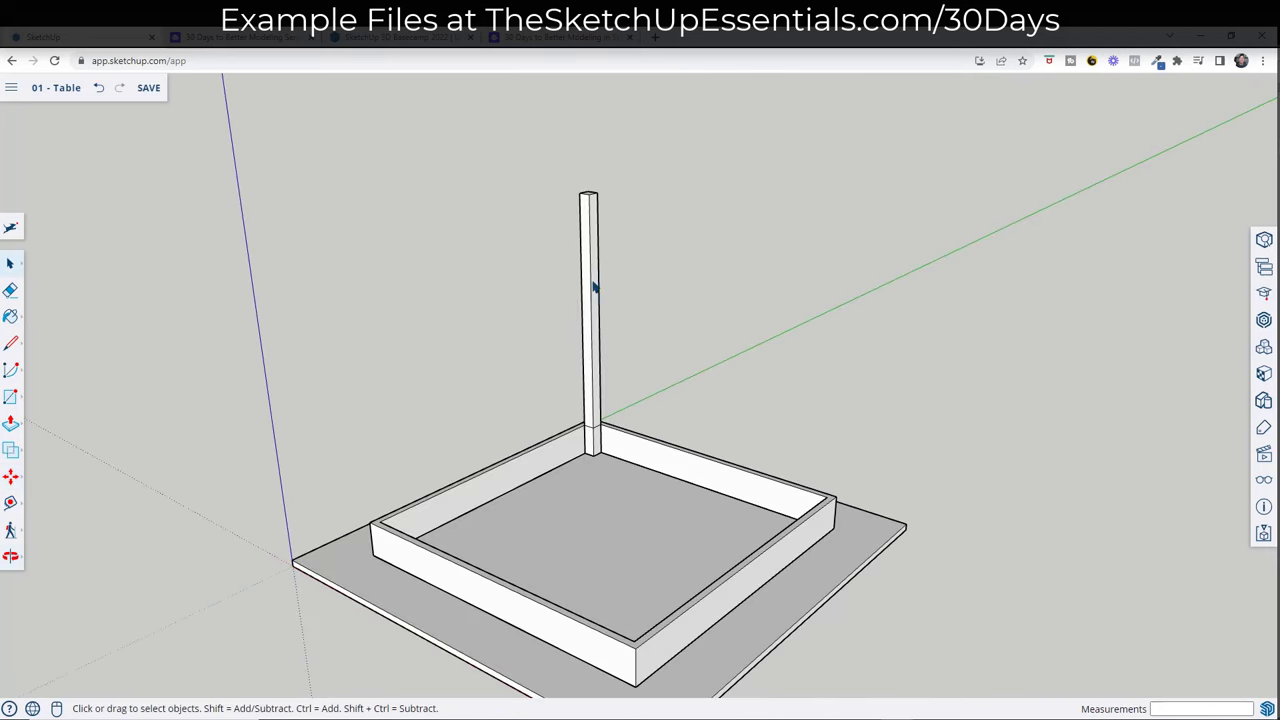
Copy the leg component along the red axis from its base corner to the adjacent inside corner of the frame
left_click(593, 287)
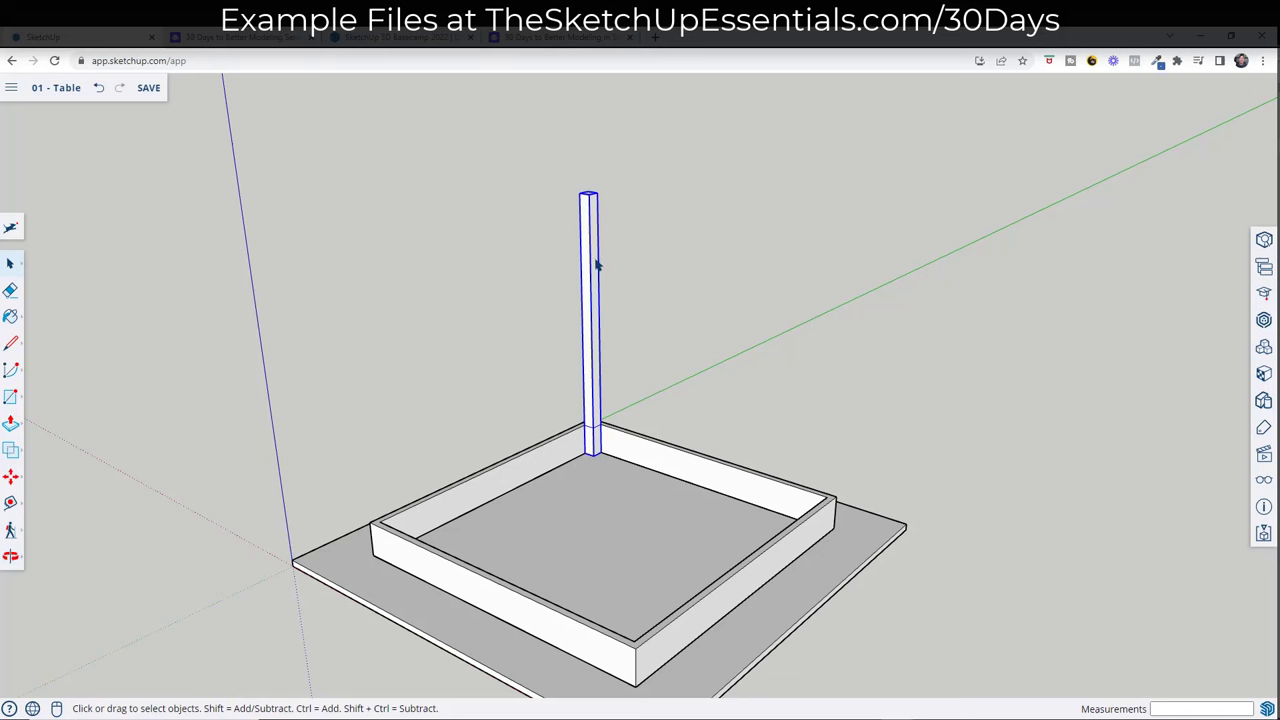
key("m")
key("ctrl")
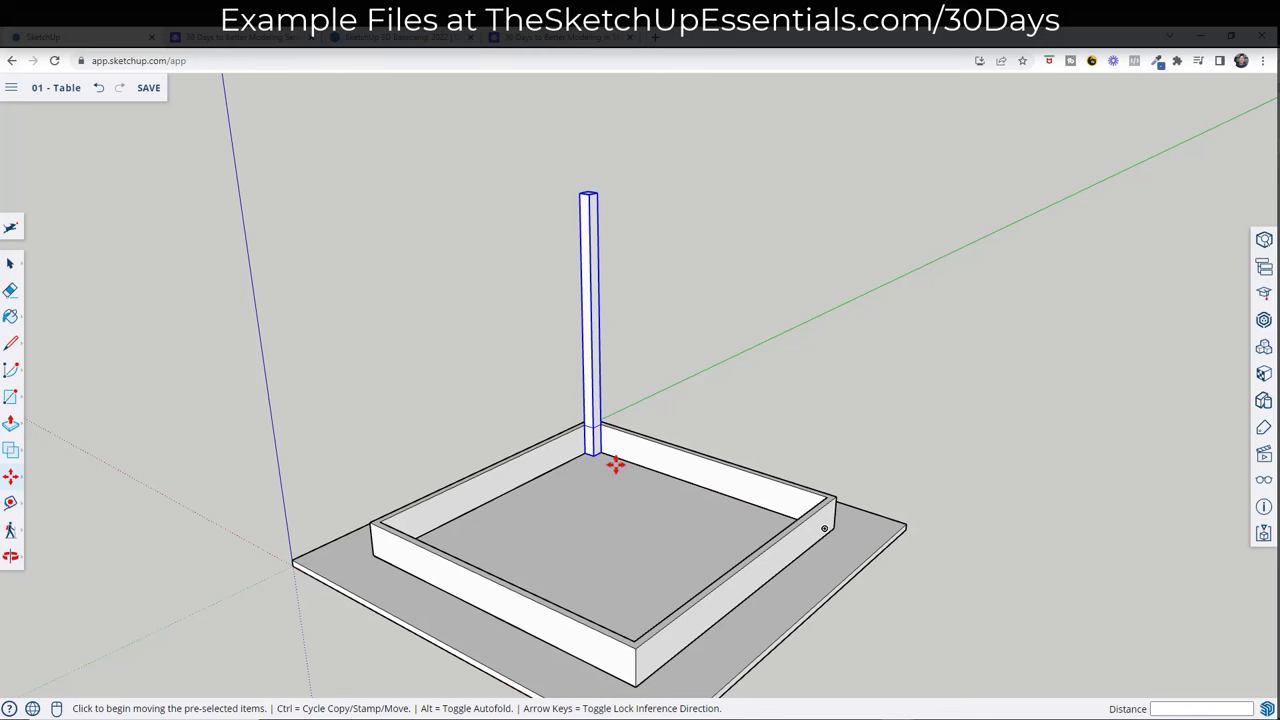
scroll(626, 463, "up", 5)
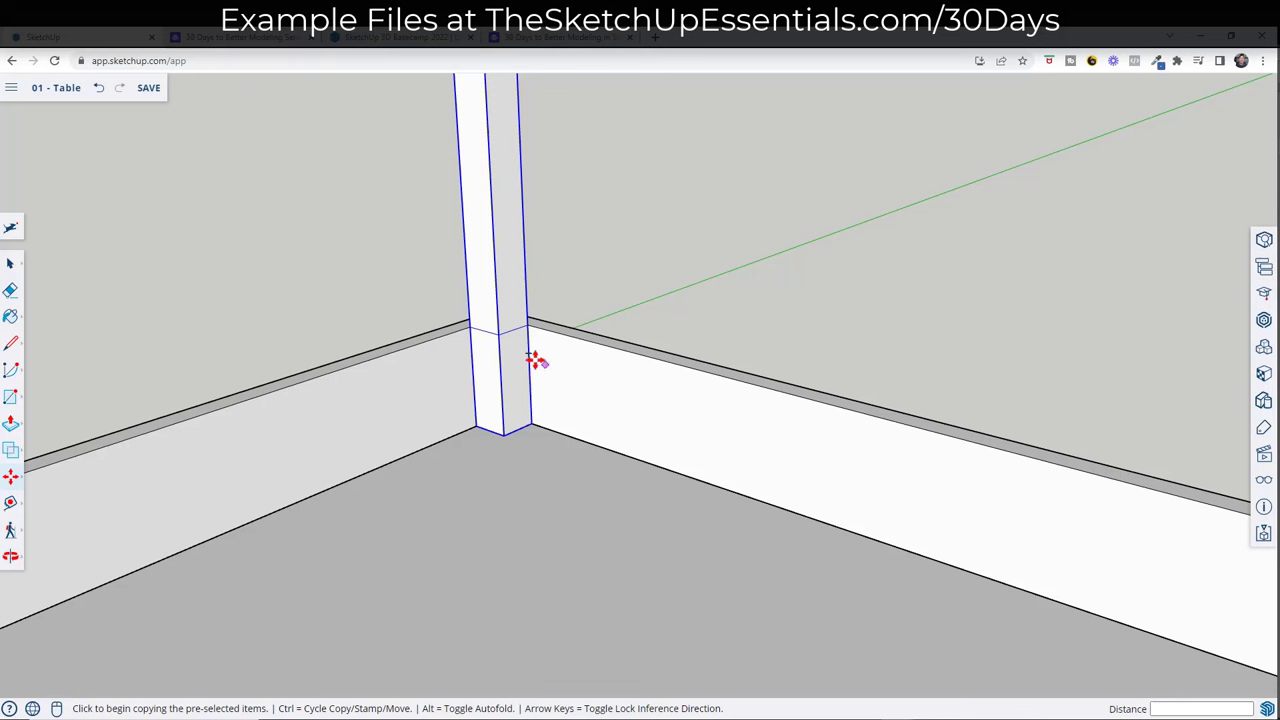
left_click(531, 426)
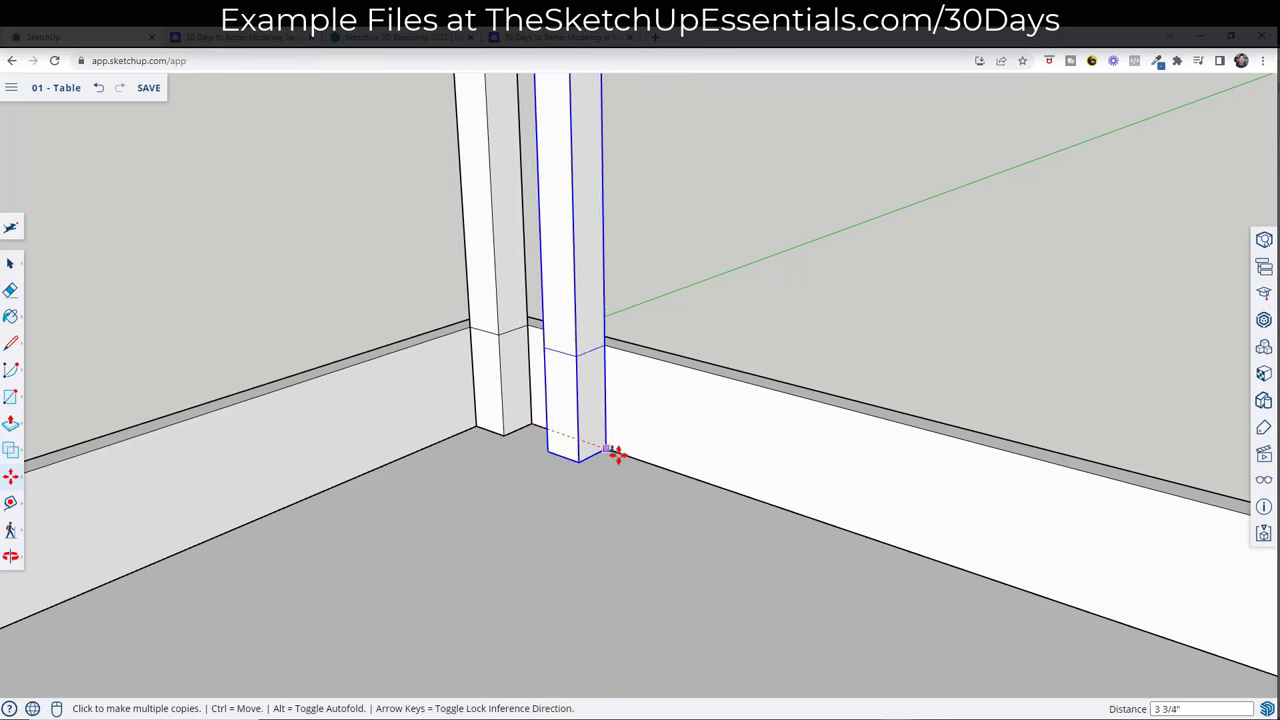
key("ctrl")
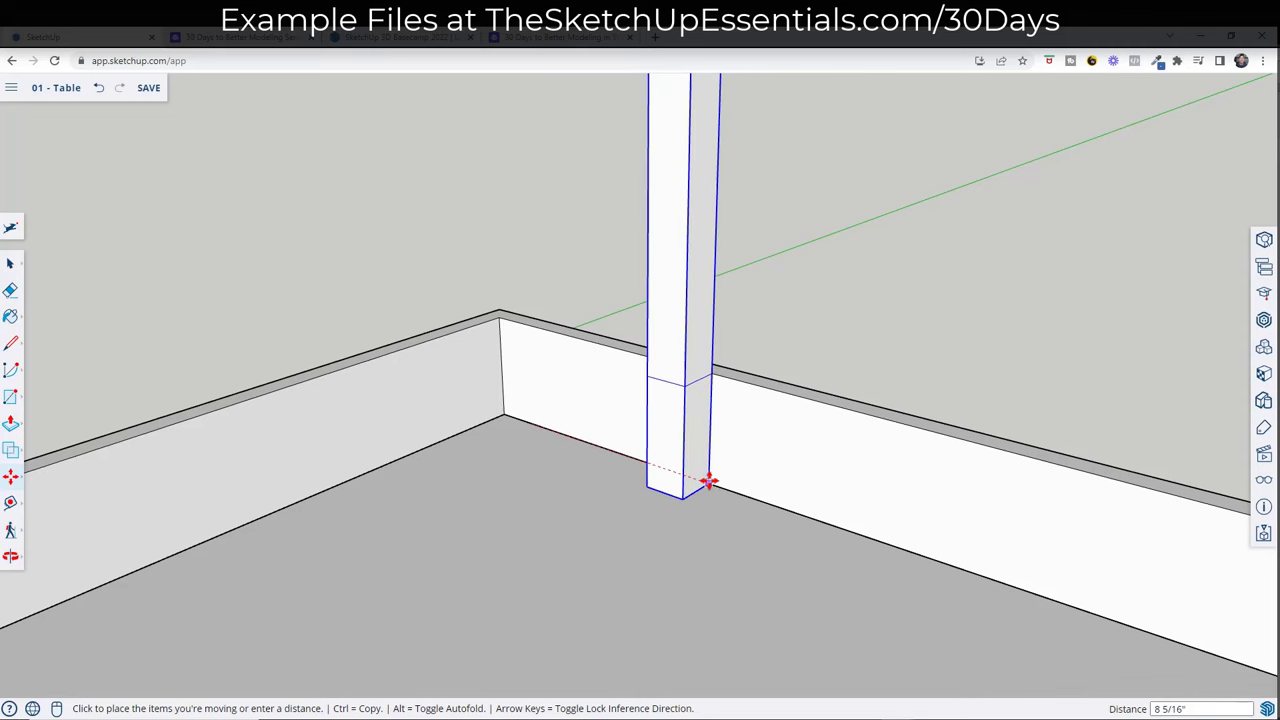
key("ctrl")
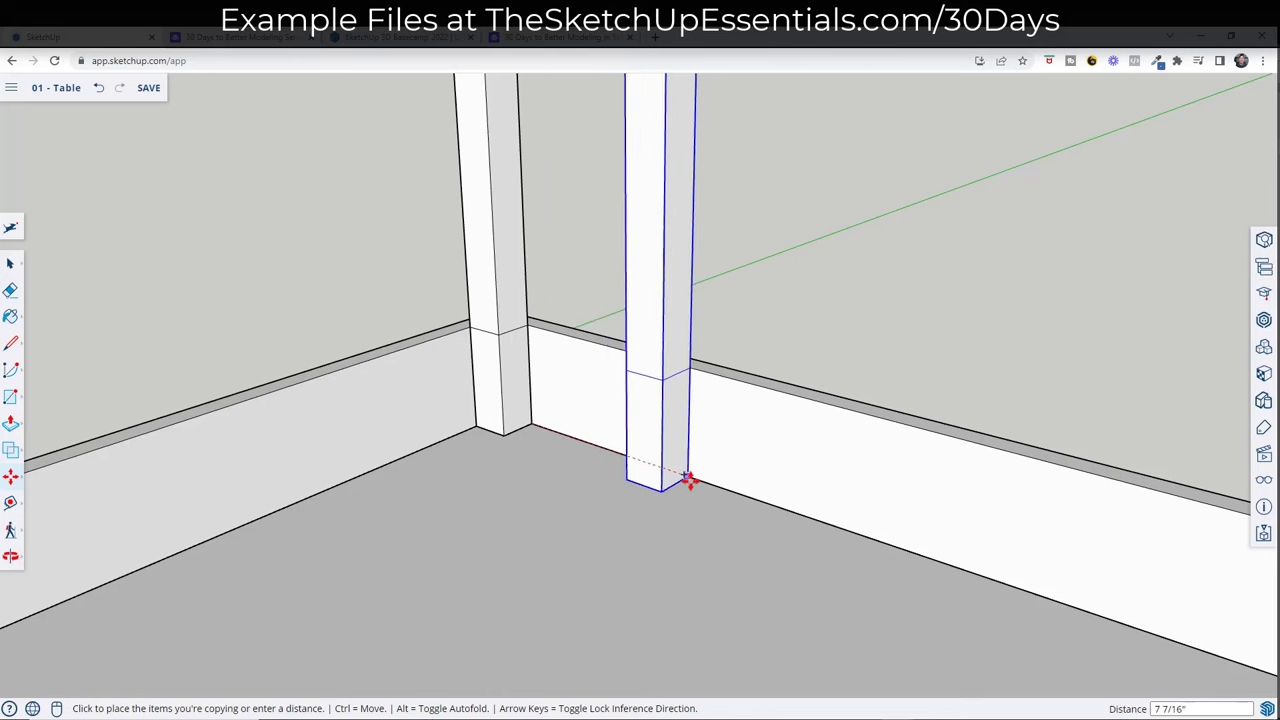
scroll(689, 480, "down", 5)
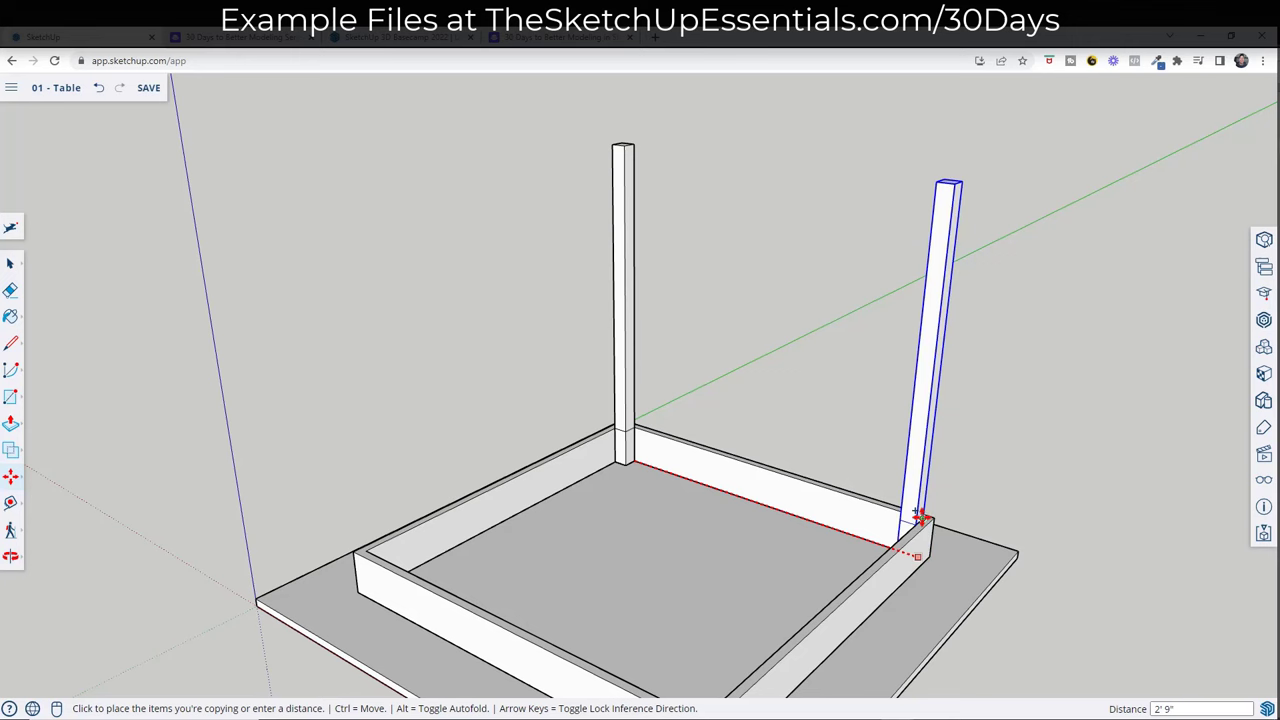
left_click(919, 522)
key("space")
middle_click_drag(1012, 485, 868, 482)
scroll(868, 482, "up", 5)
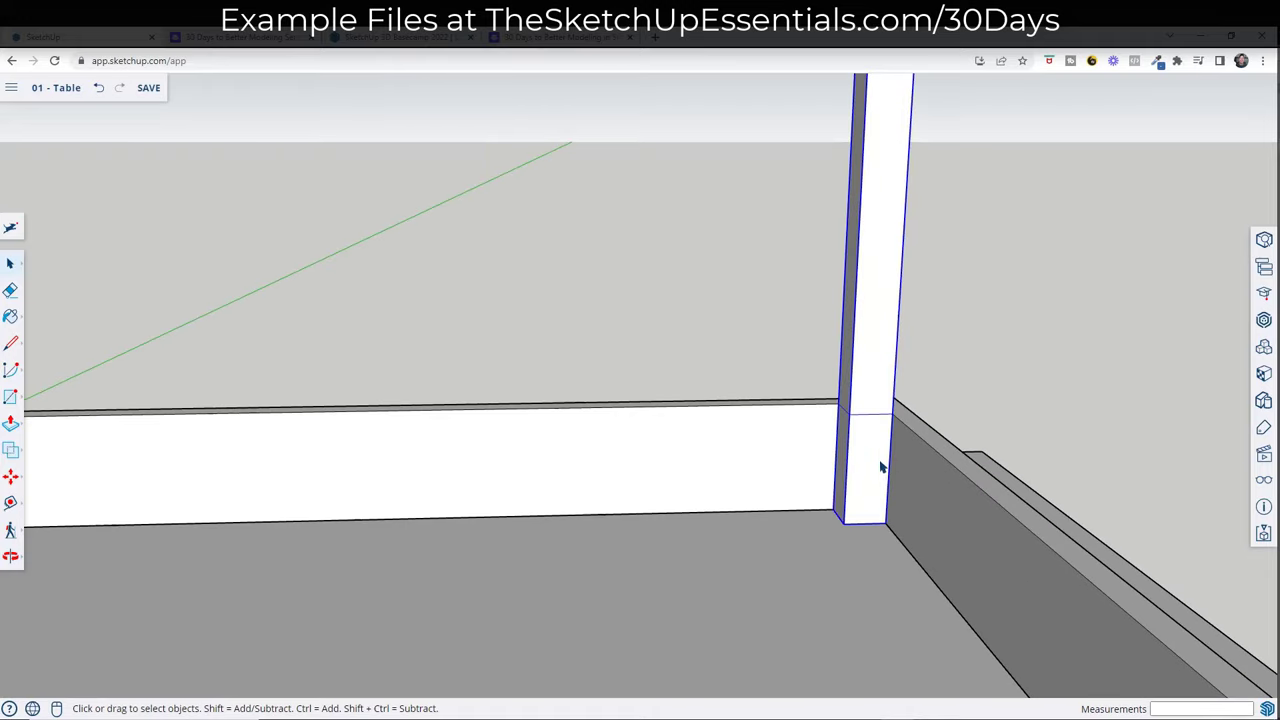
Select both legs and copy them together along the green axis into the two opposite inside corners of the frame
scroll(880, 465, "down", 10)
middle_click_drag(943, 471, 445, 468)
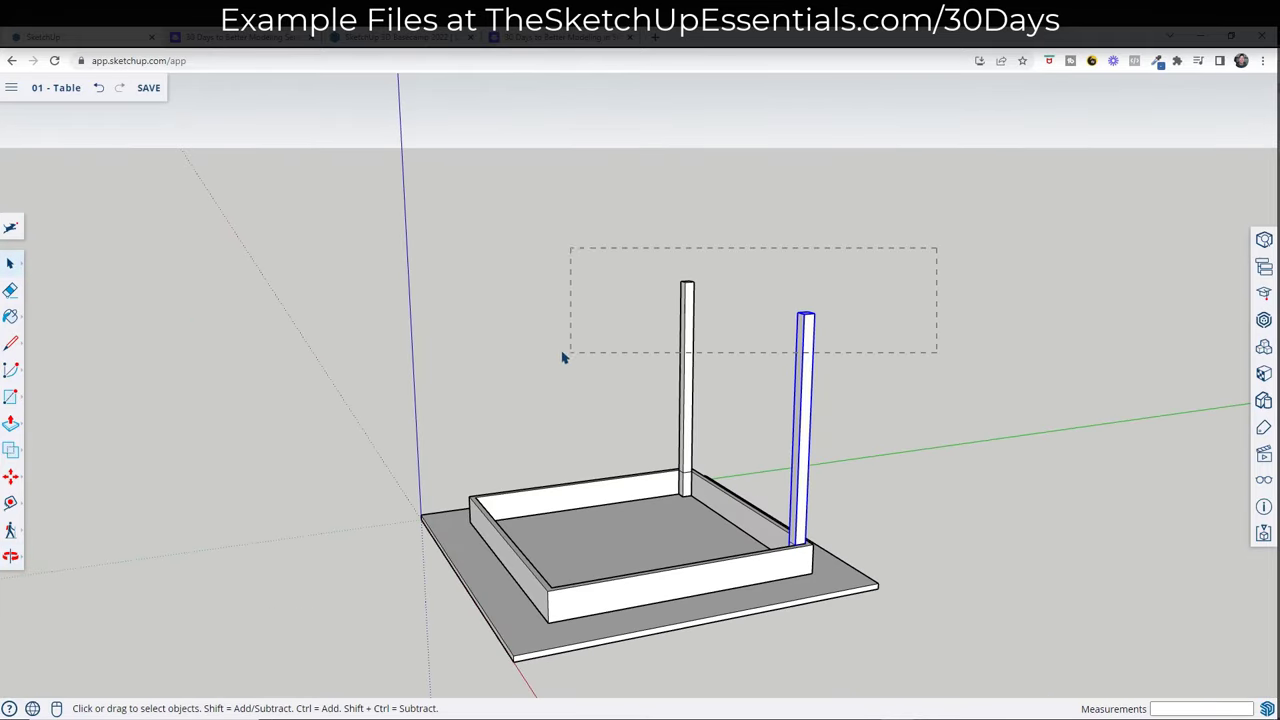
left_click_drag(563, 357, 566, 337)
middle_click_drag(566, 337, 686, 474)
scroll(636, 487, "up", 5)
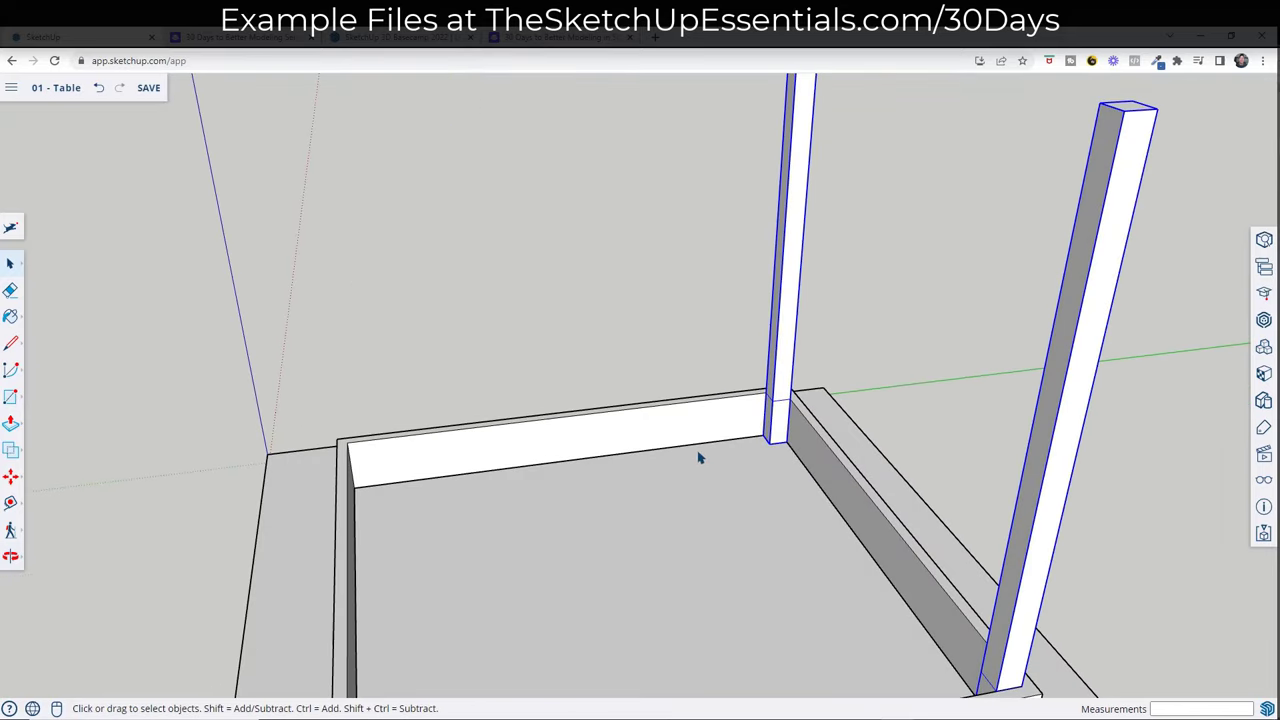
key("m")
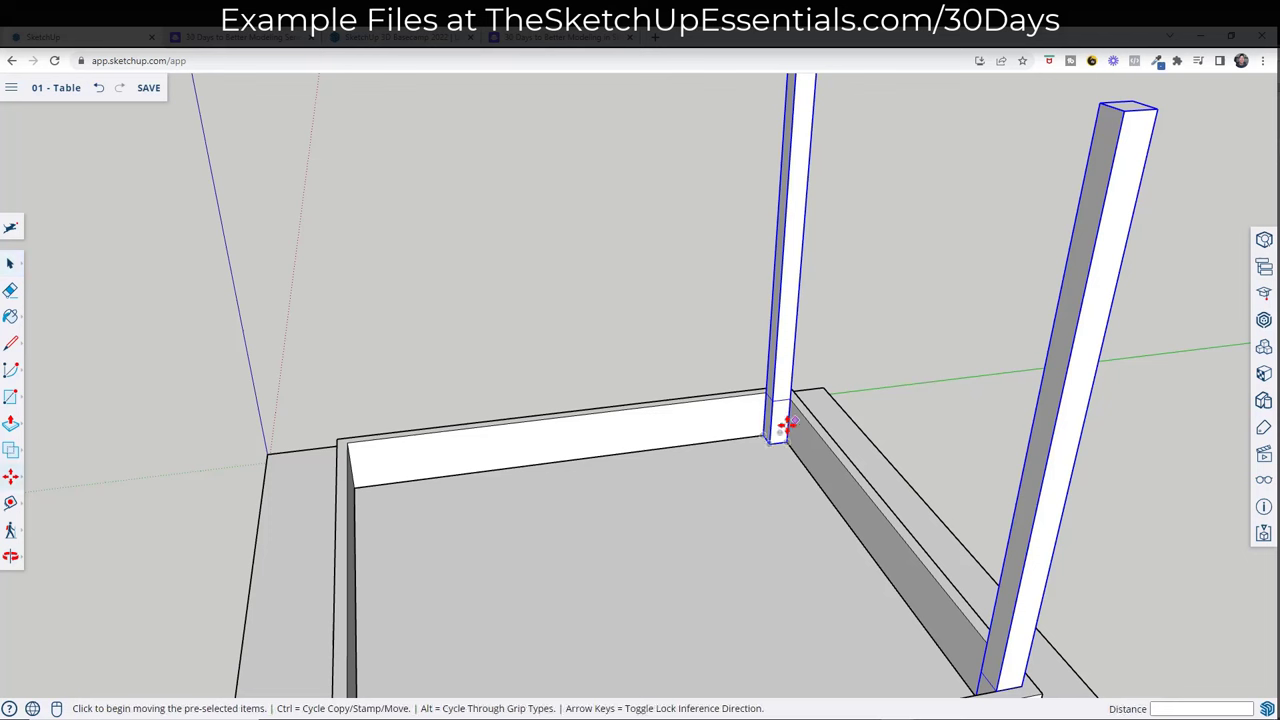
key("ctrl")
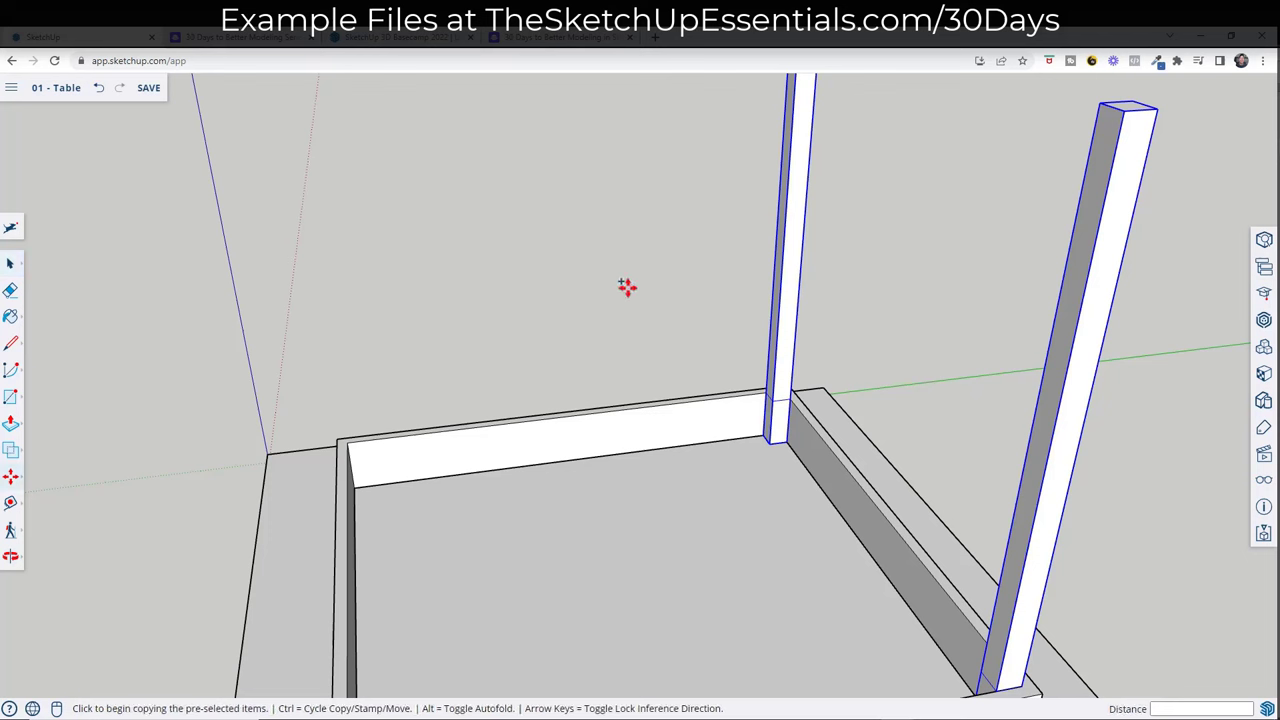
left_click(760, 434)
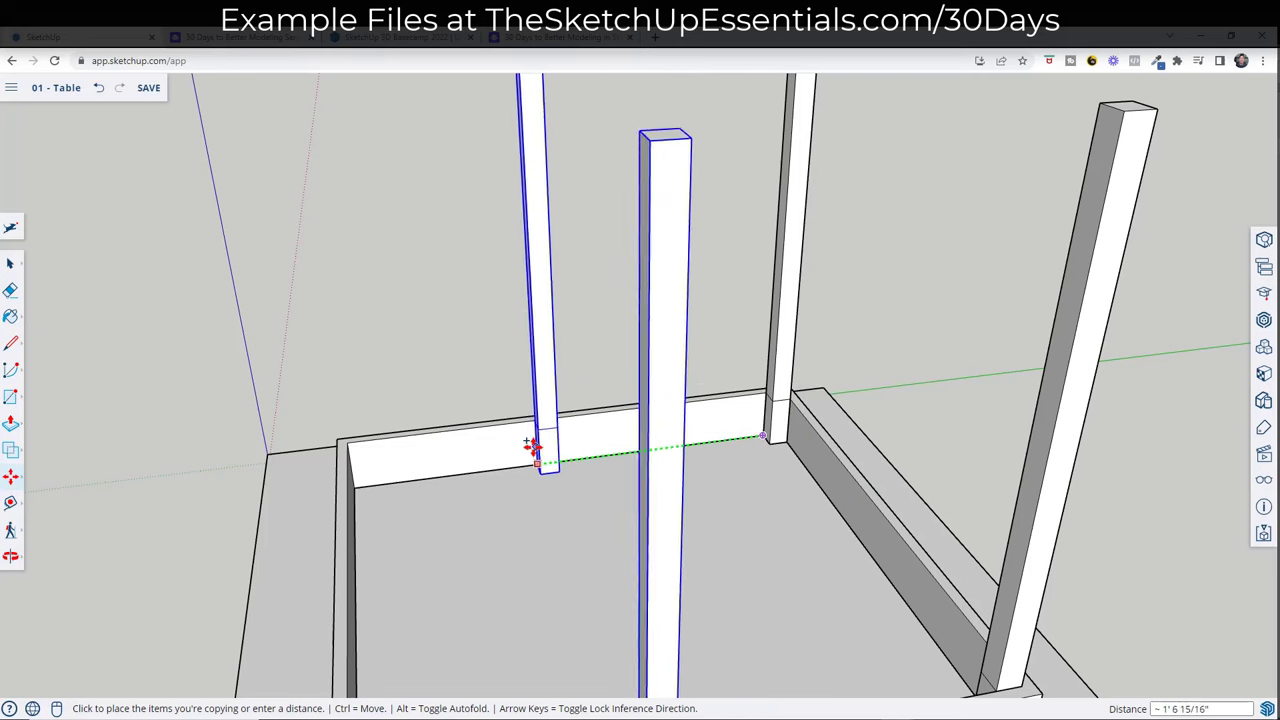
left_click(349, 446)
scroll(766, 366, "down", 5)
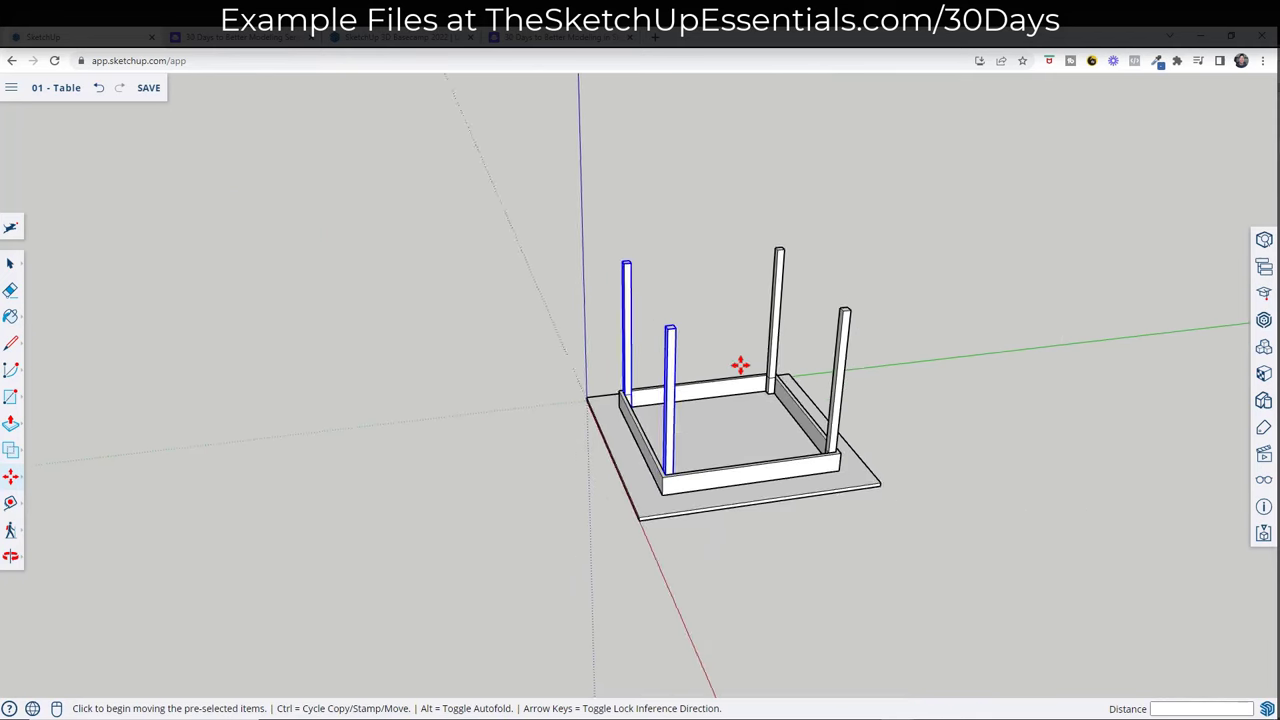
middle_click_drag(743, 366, 934, 366)
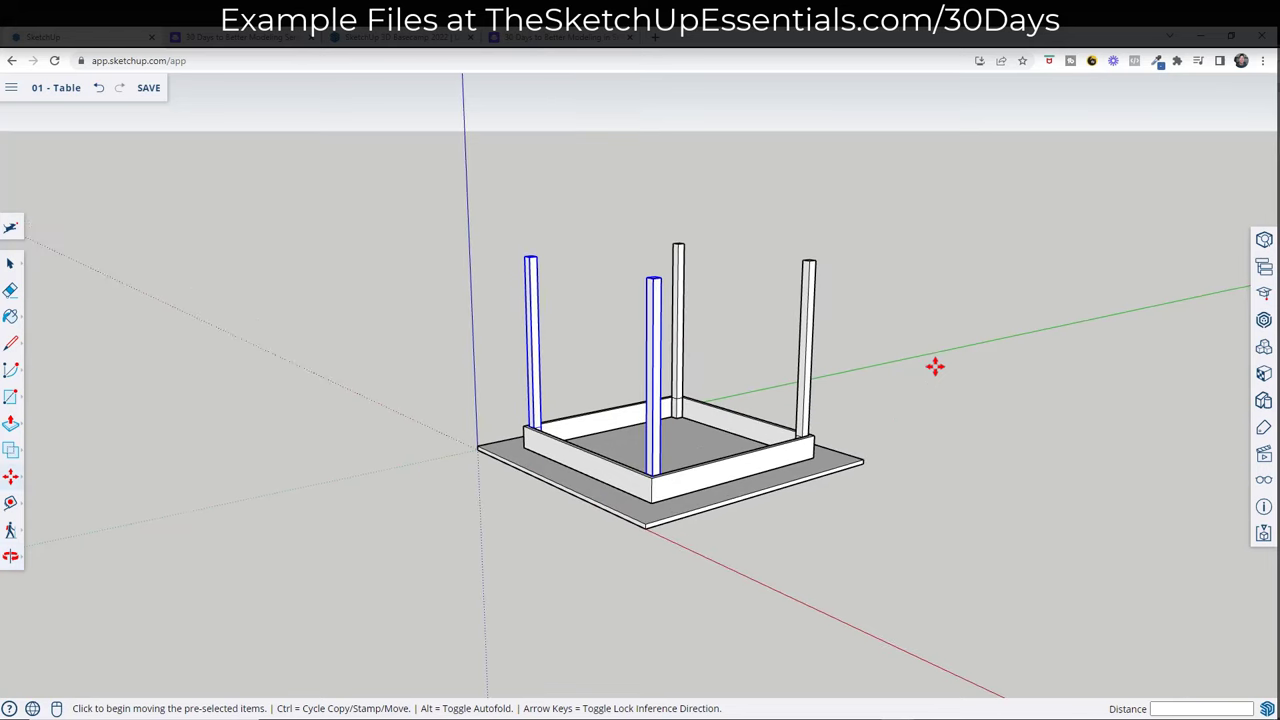
key("space")
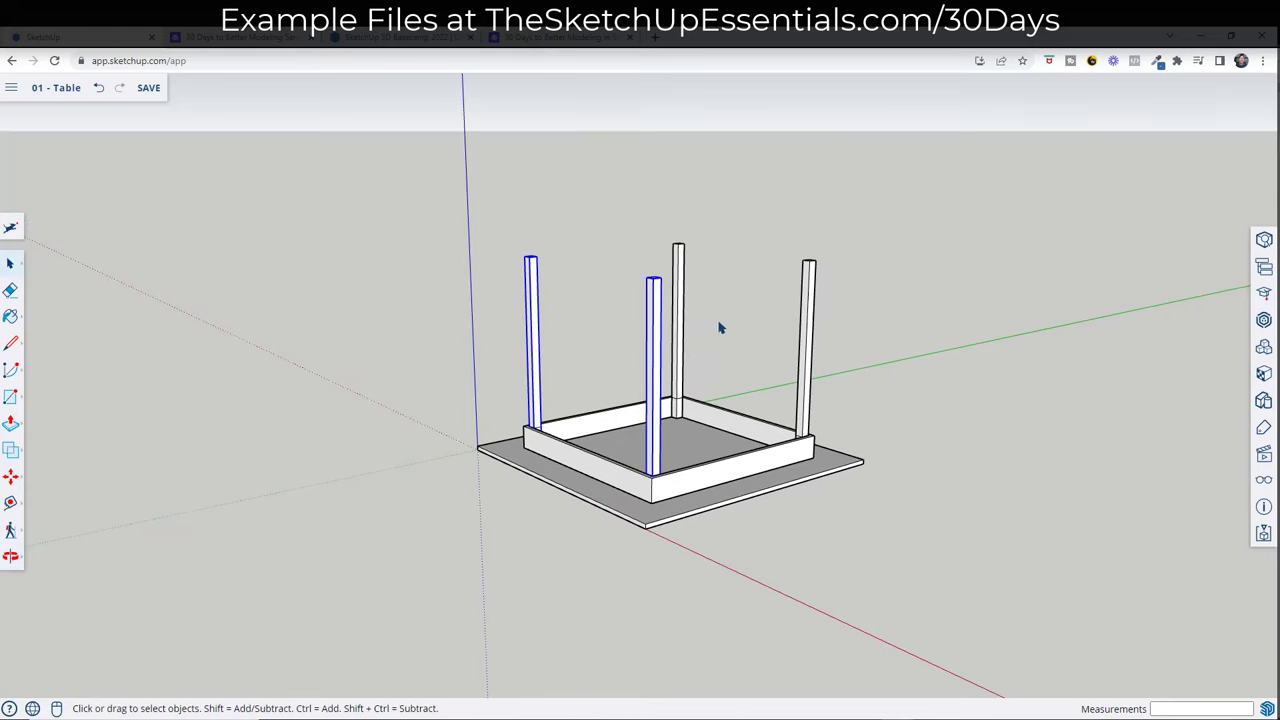
Open the nearest leg component for editing and select its two visible side faces in turn
scroll(690, 305, "up", 3)
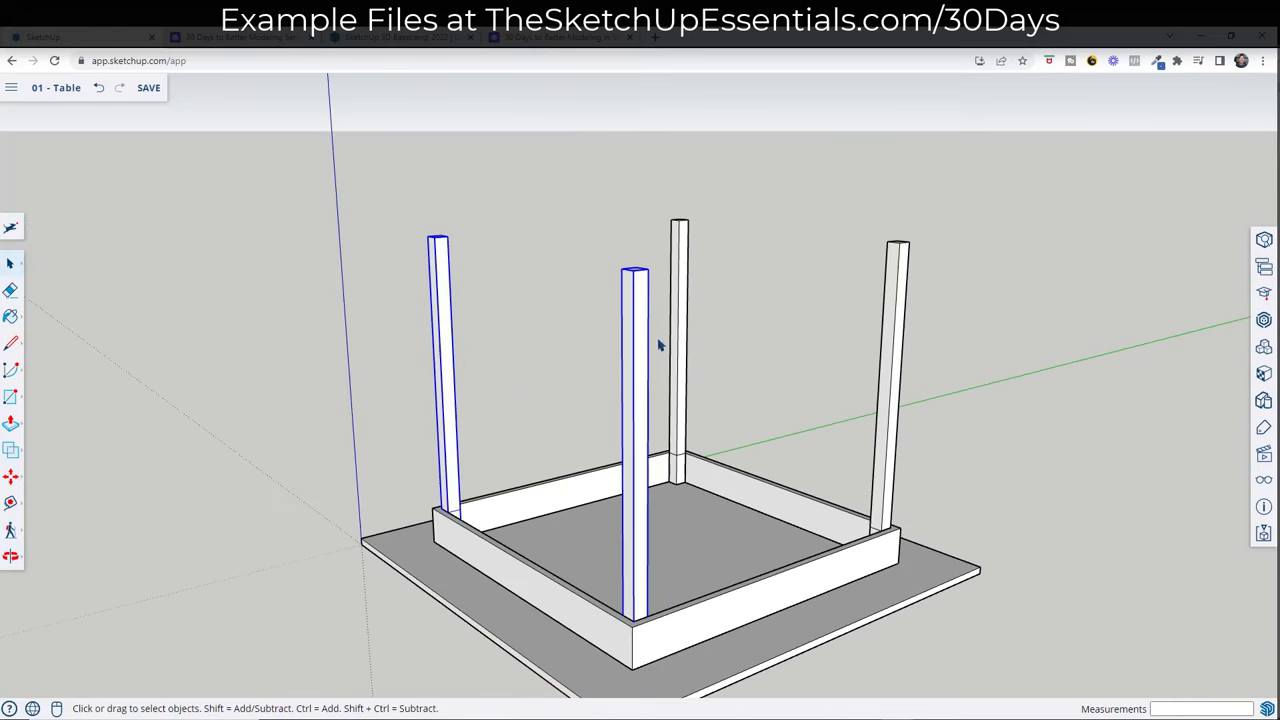
middle_click_drag(659, 345, 677, 357)
scroll(657, 341, "up", 2)
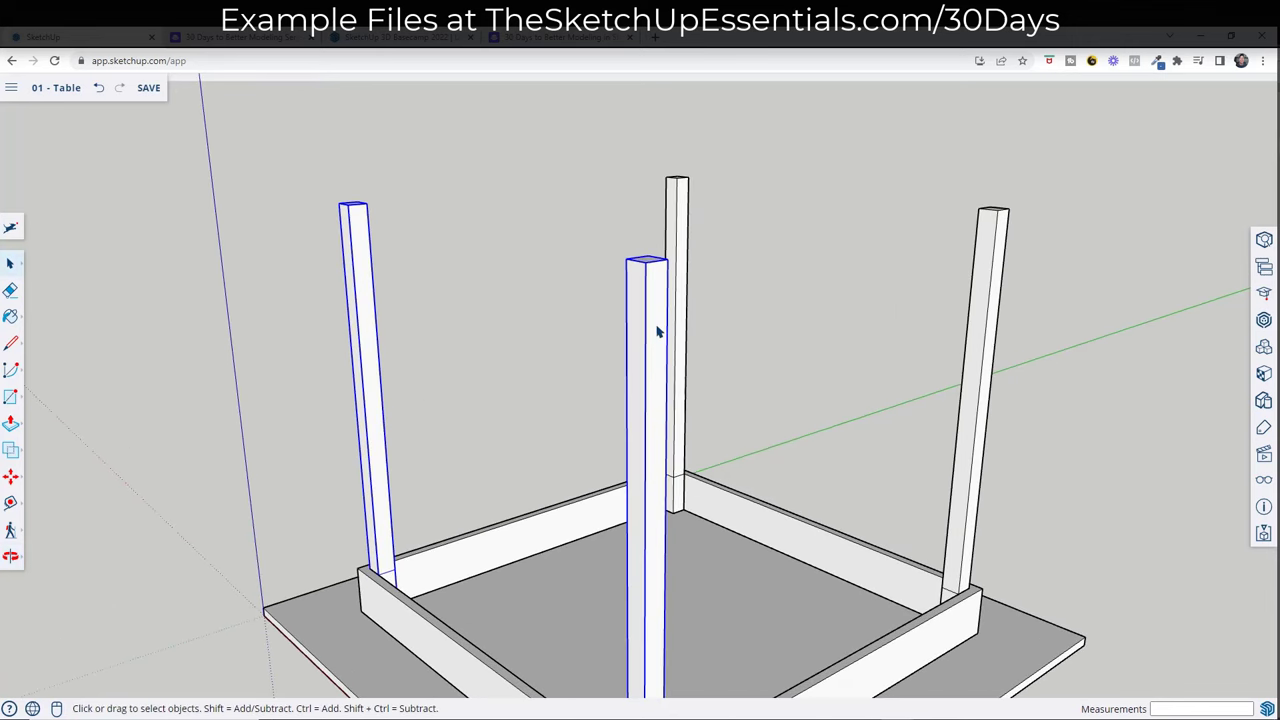
double_click(657, 332)
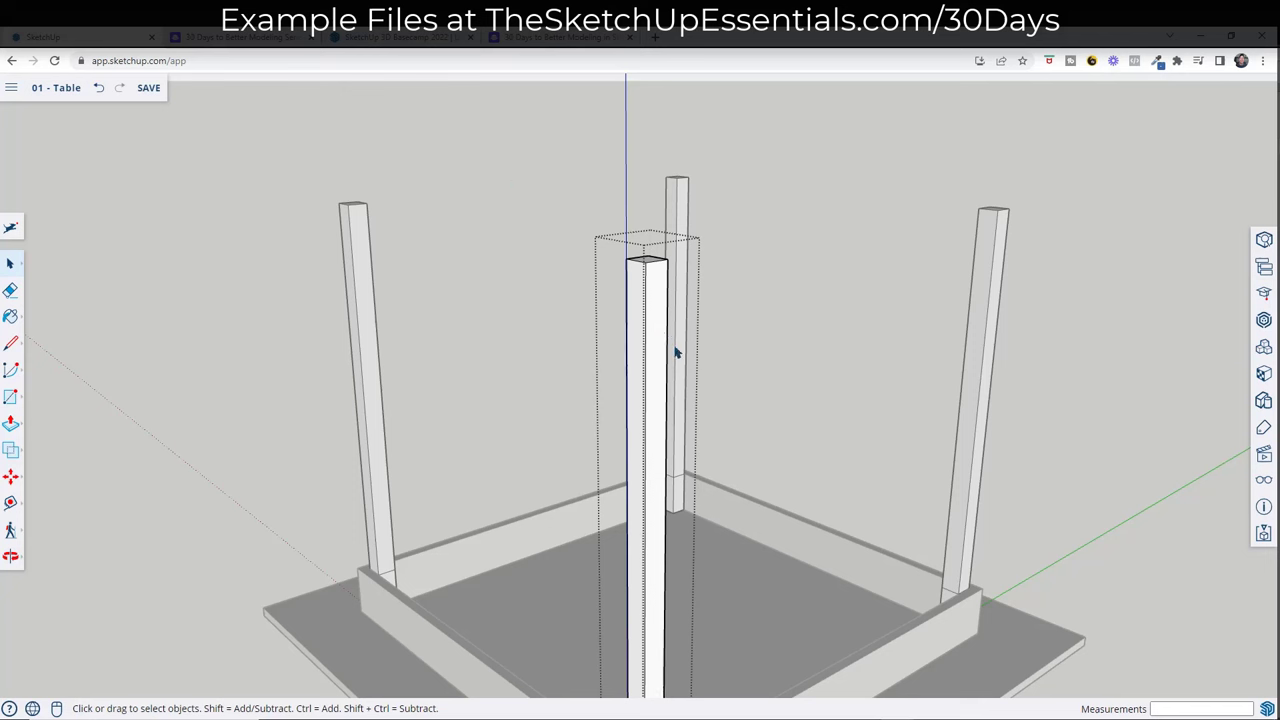
scroll(668, 382, "up", 3)
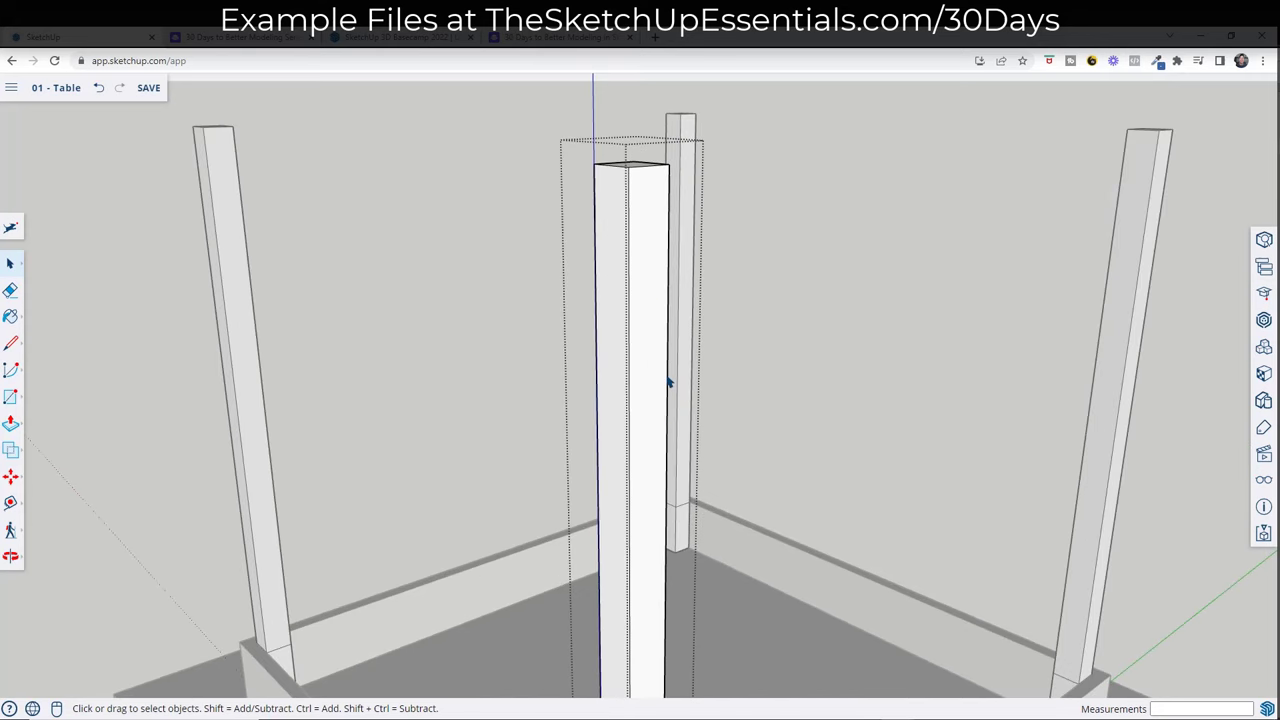
scroll(678, 201, "down", 2)
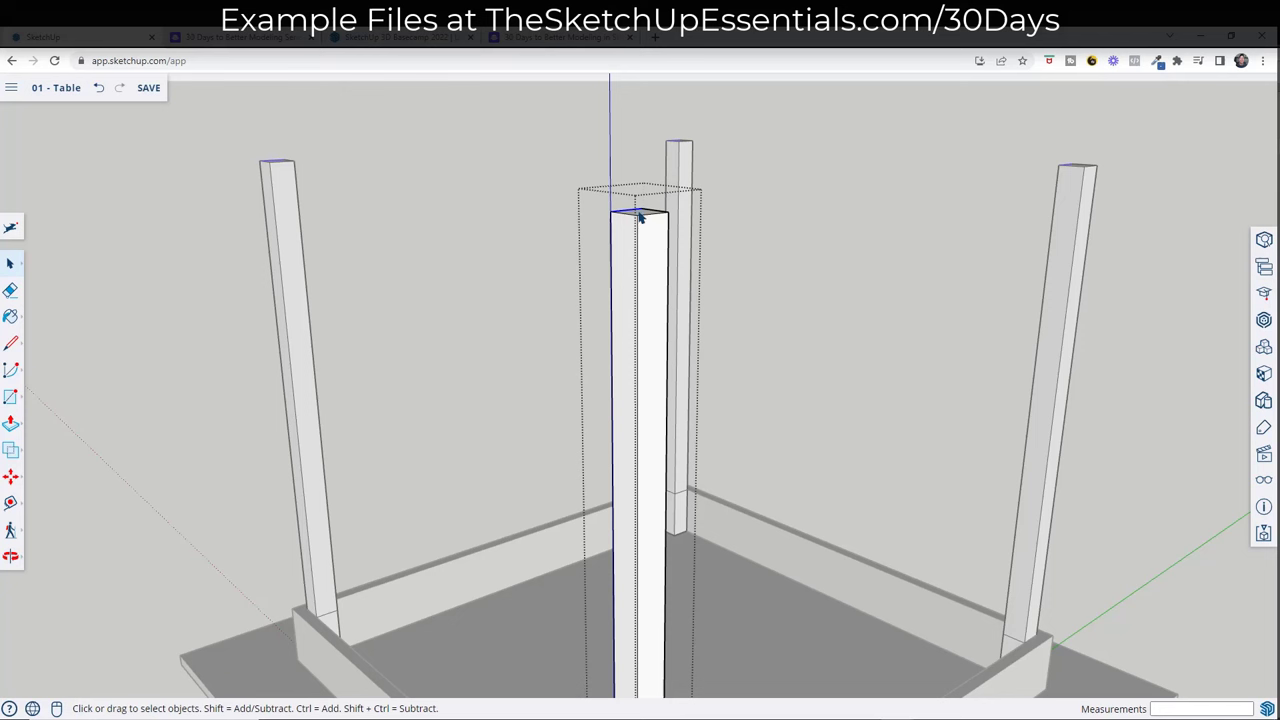
left_click(624, 258)
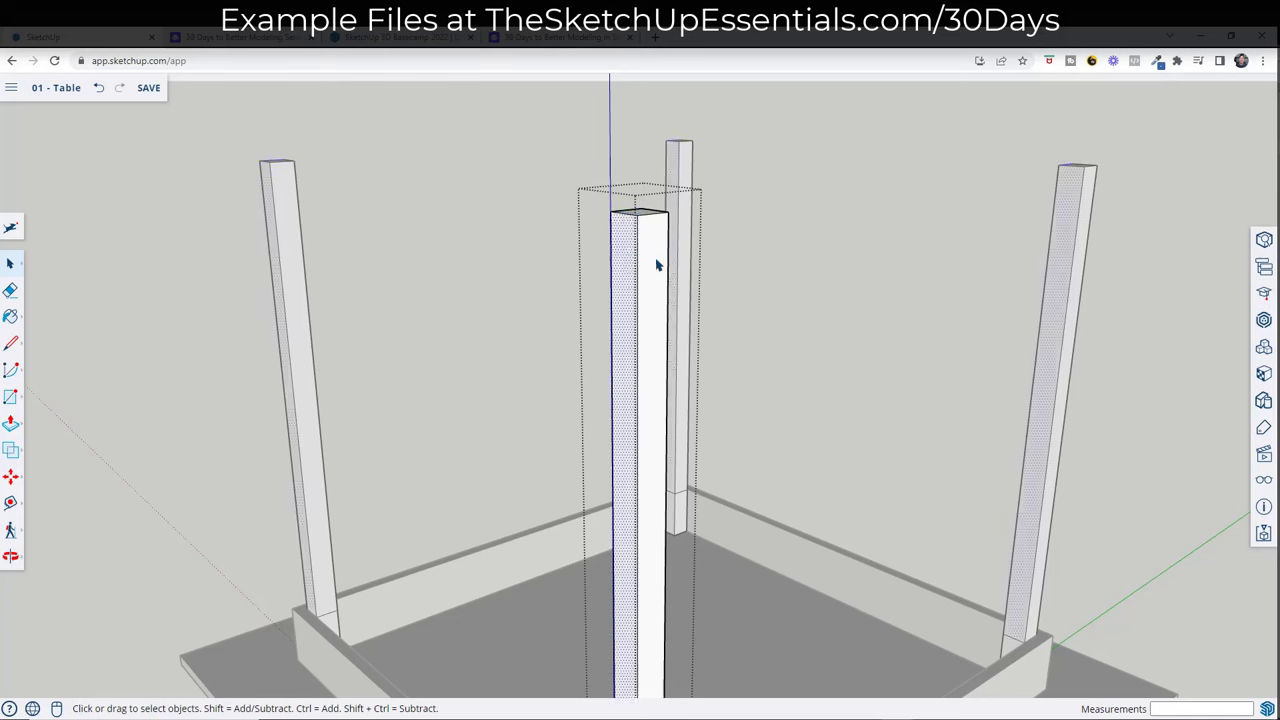
left_click(655, 265)
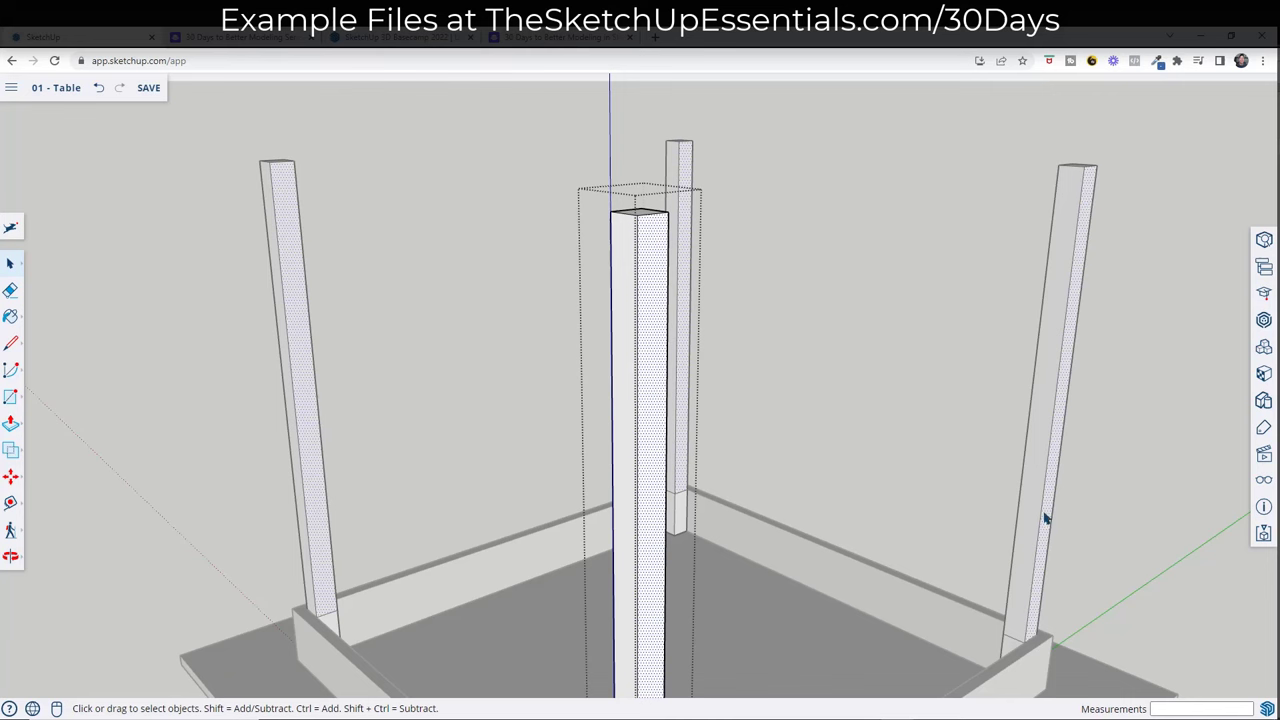
left_click(624, 243)
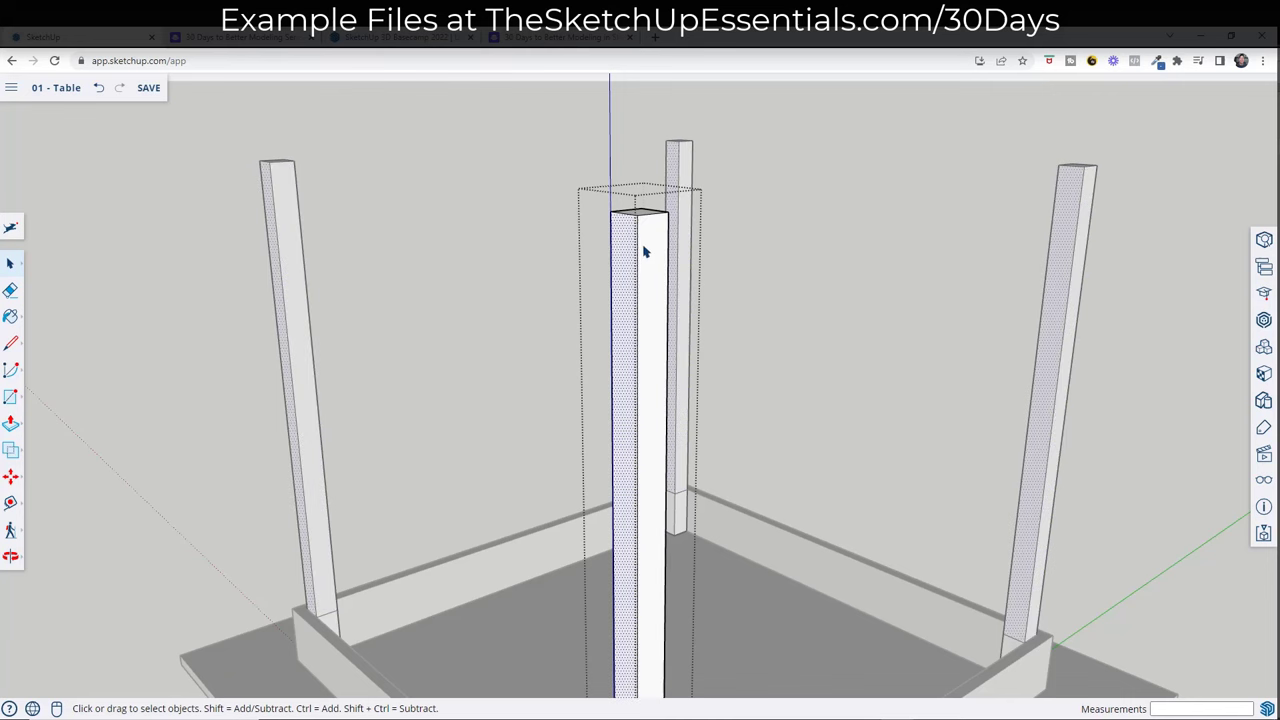
Select the leg's free end face with its edges and scale it uniformly about its center by 0.75
middle_click_drag(645, 217, 645, 305)
left_click(645, 302)
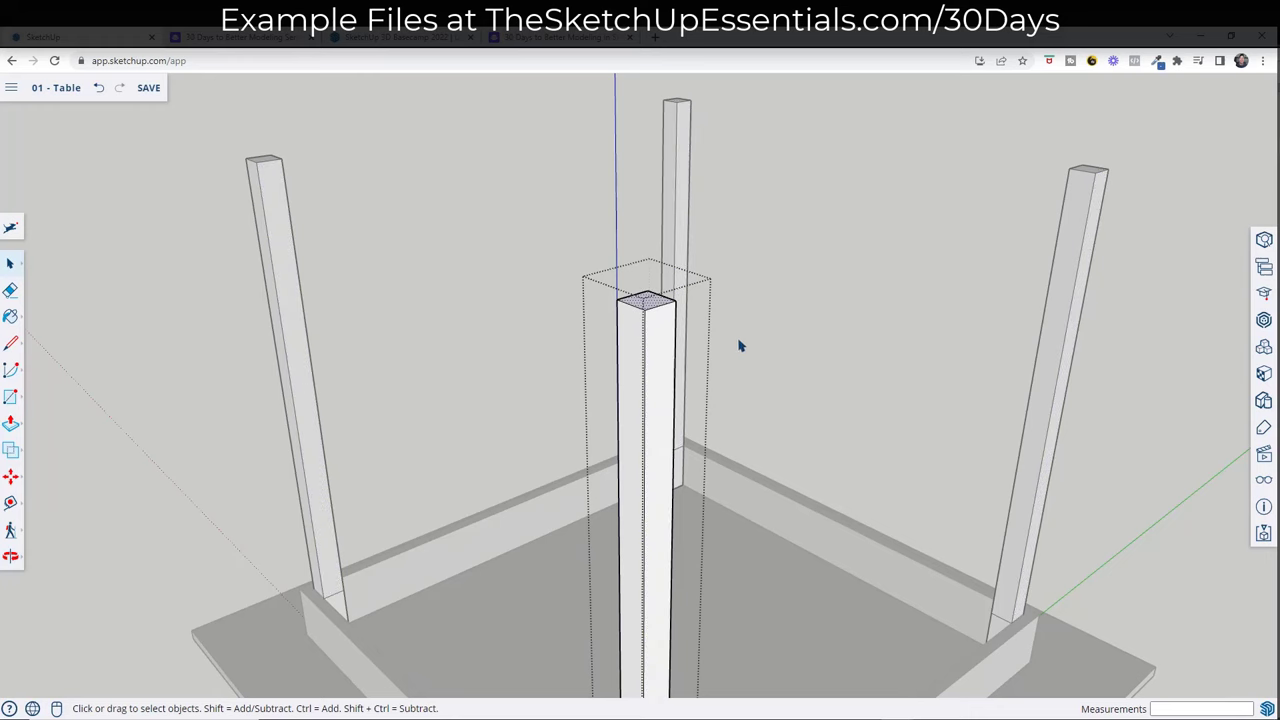
middle_click_drag(739, 346, 600, 268)
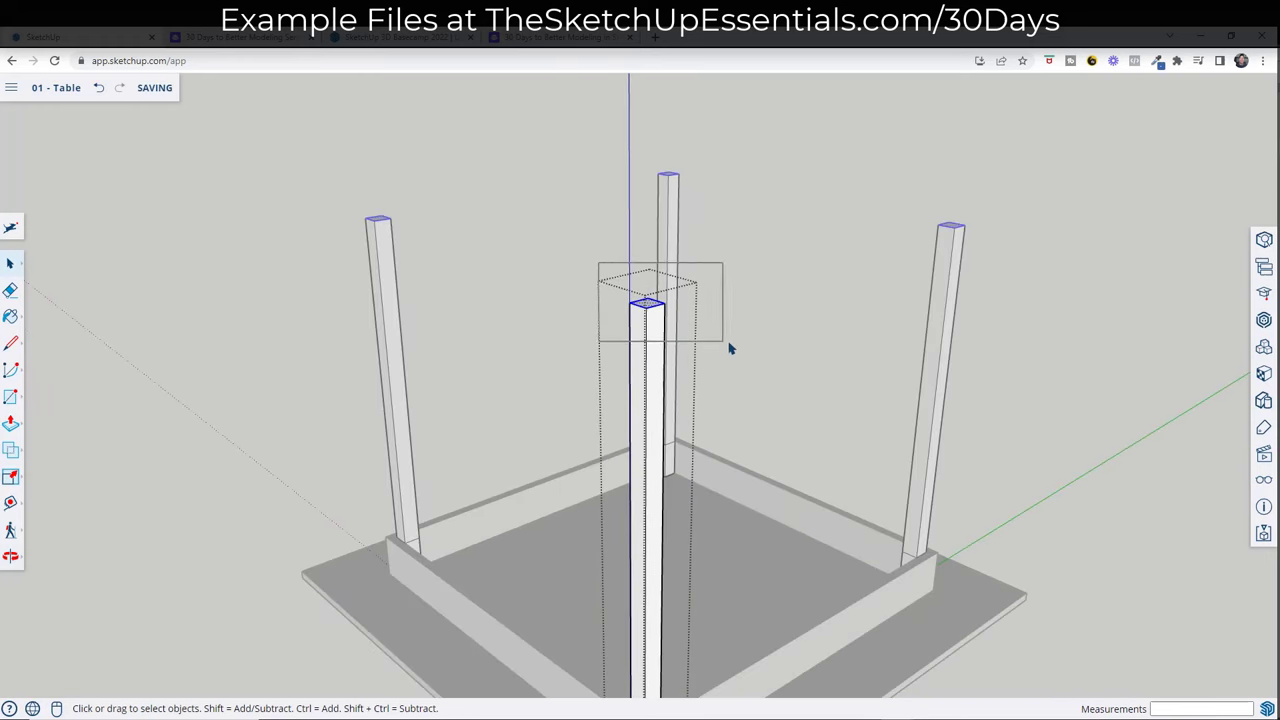
scroll(668, 314, "up", 5)
key("s")
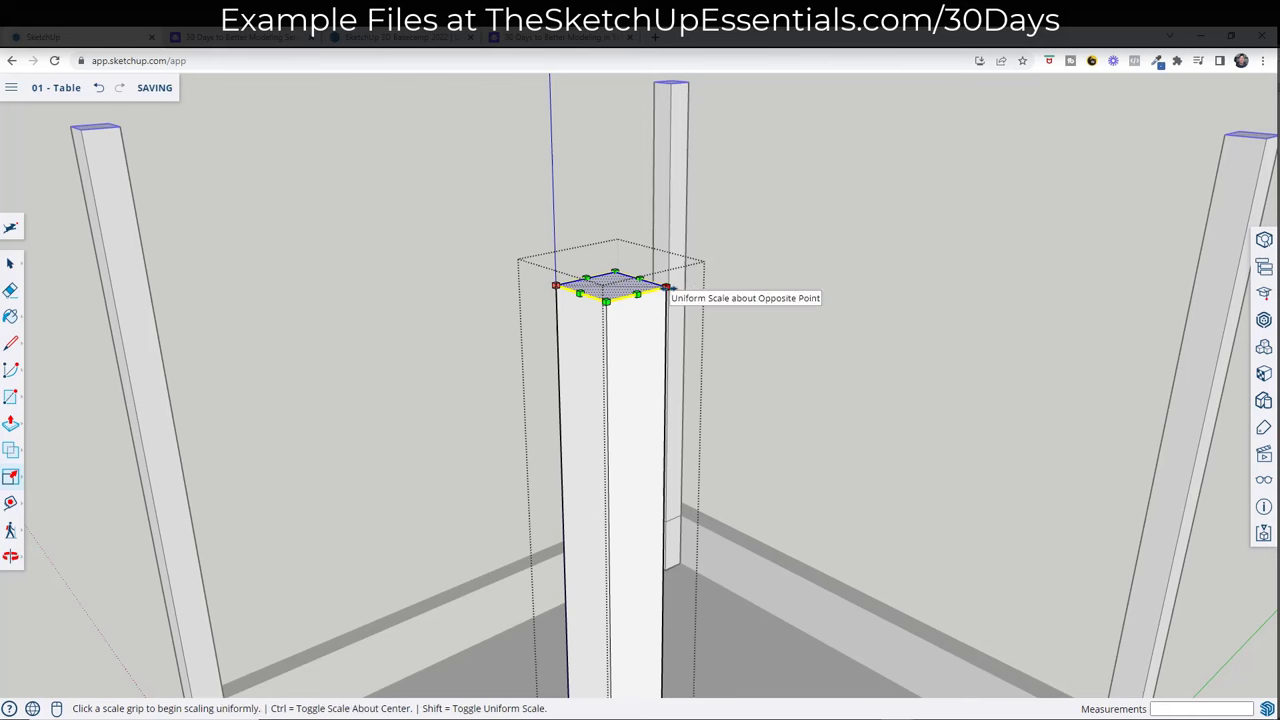
left_click(666, 287)
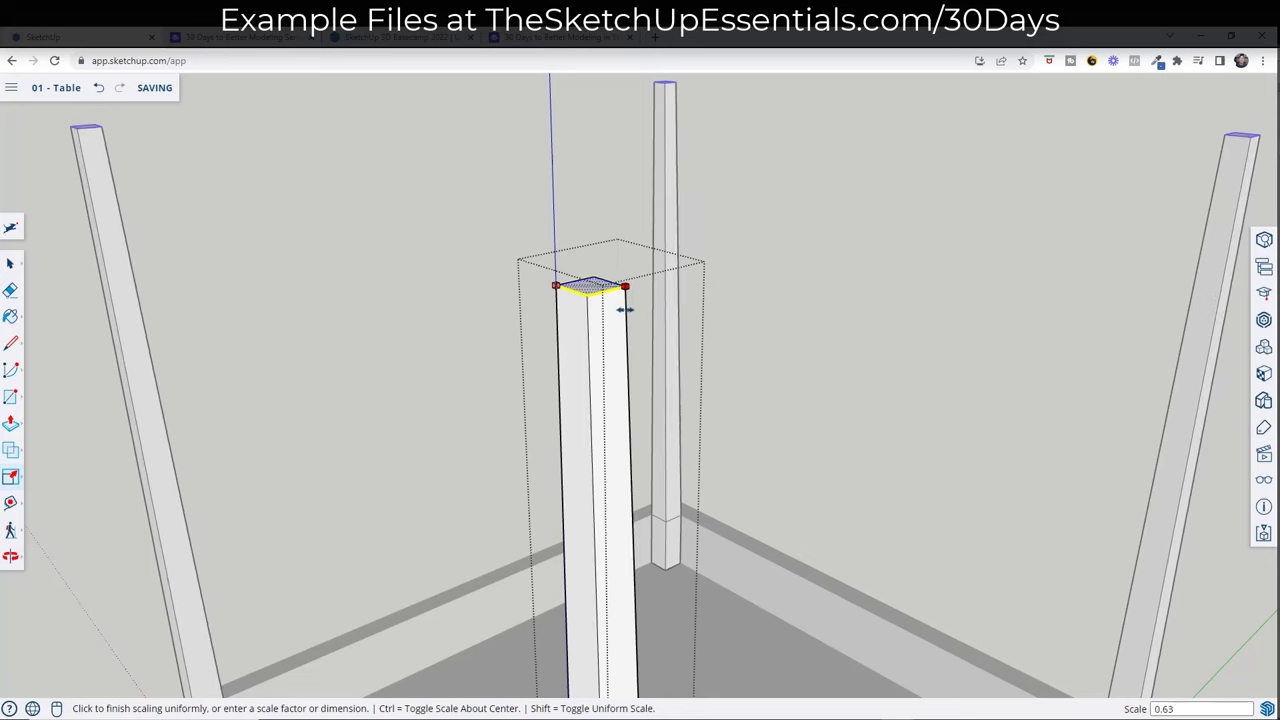
key("ctrl")
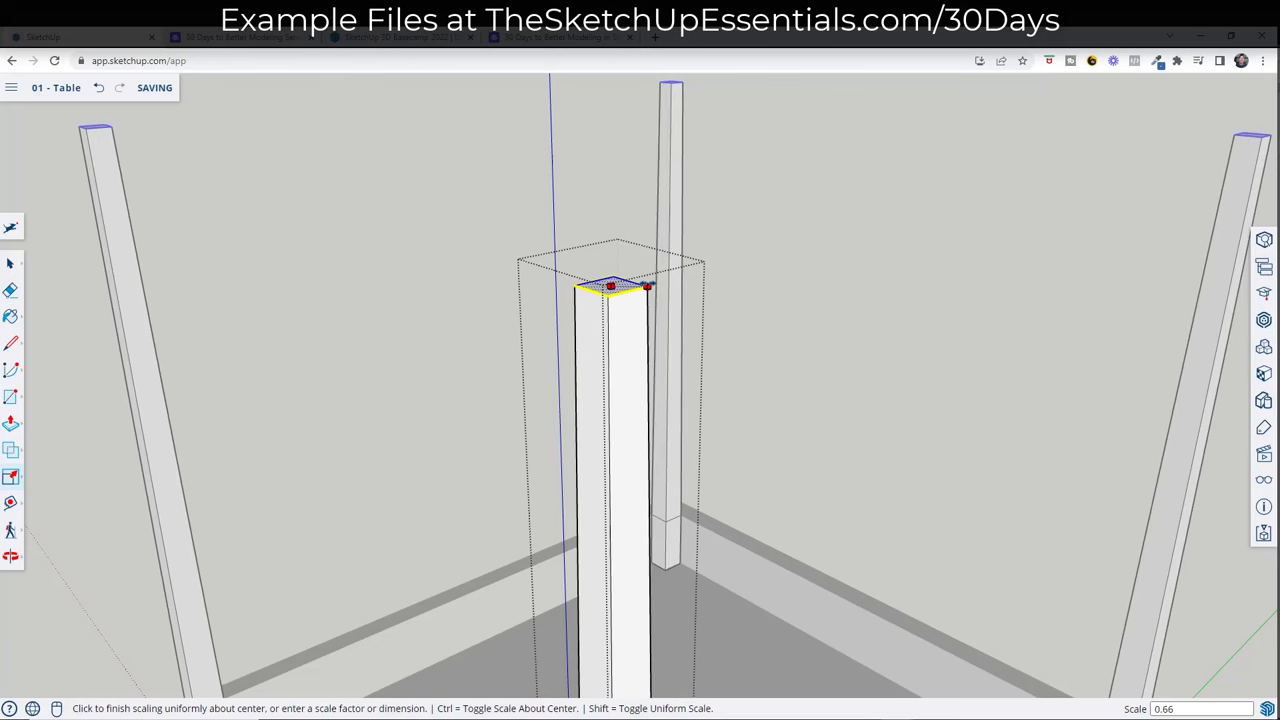
type(".75")
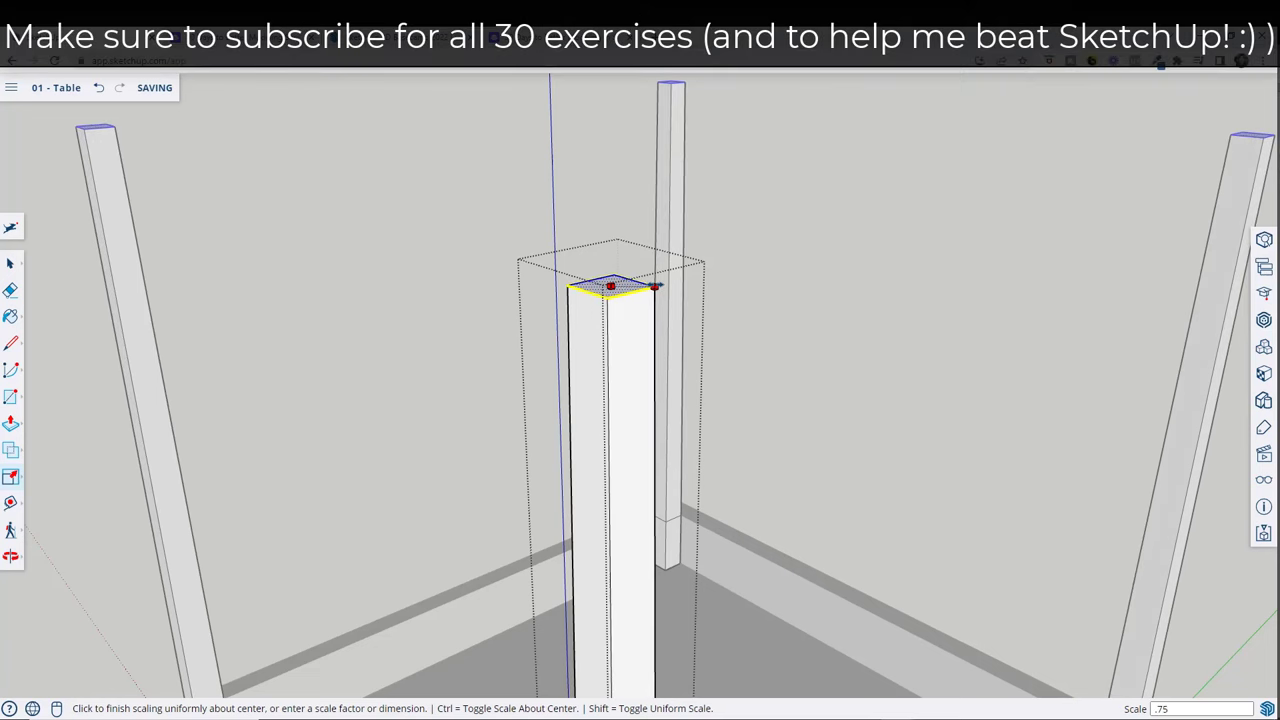
key("Return")
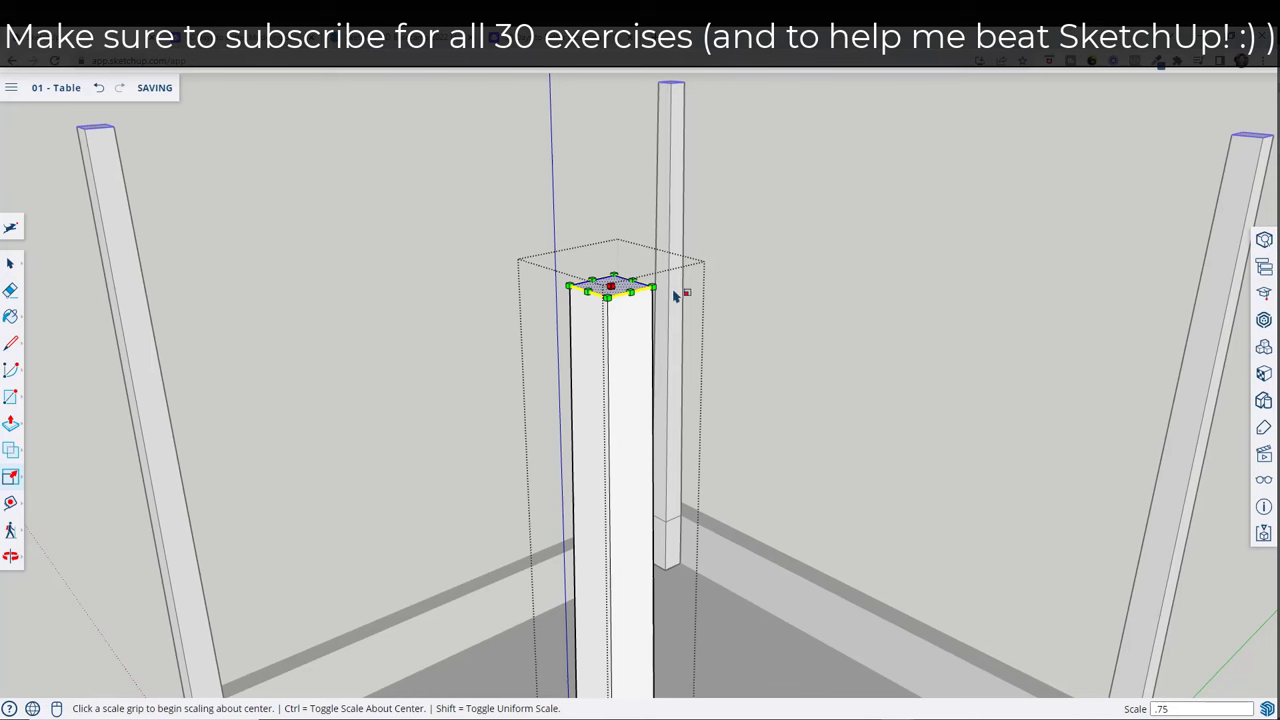
Inspect the leg's scaled end face up close and exit component editing
middle_click_drag(705, 328, 663, 243)
scroll(571, 480, "up", 5)
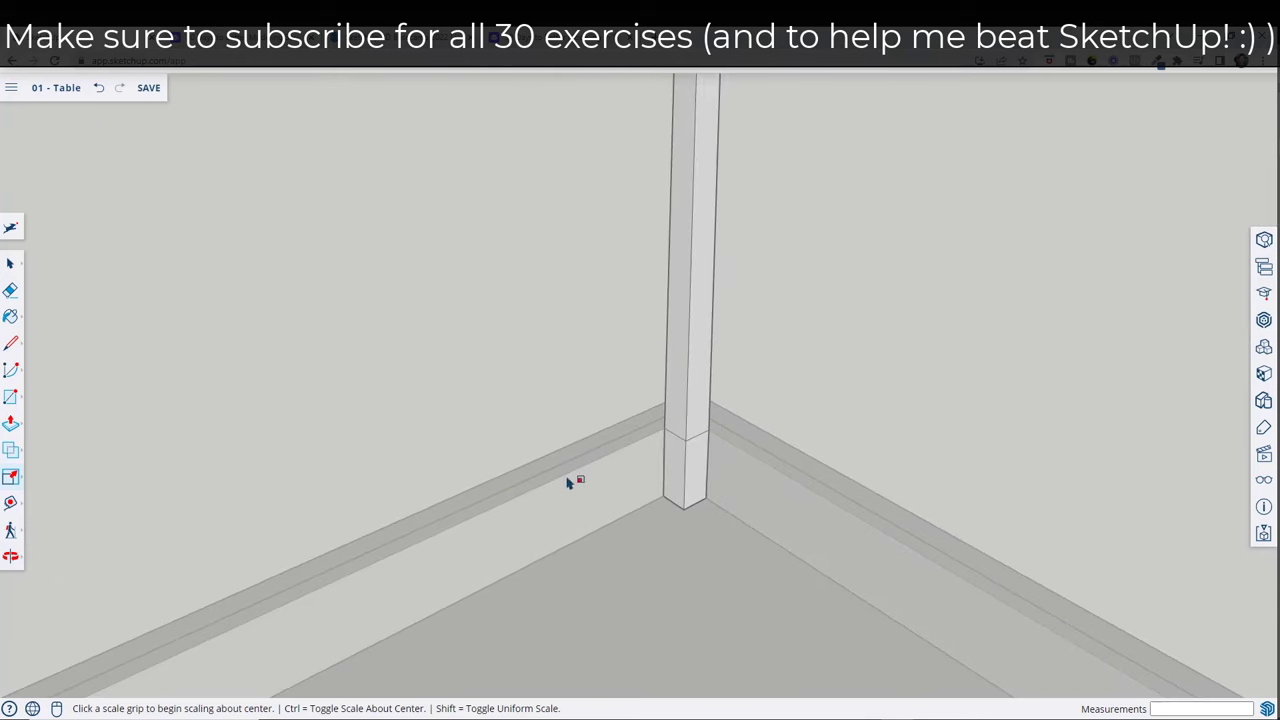
scroll(550, 387, "down", 4)
scroll(423, 214, "up", 3)
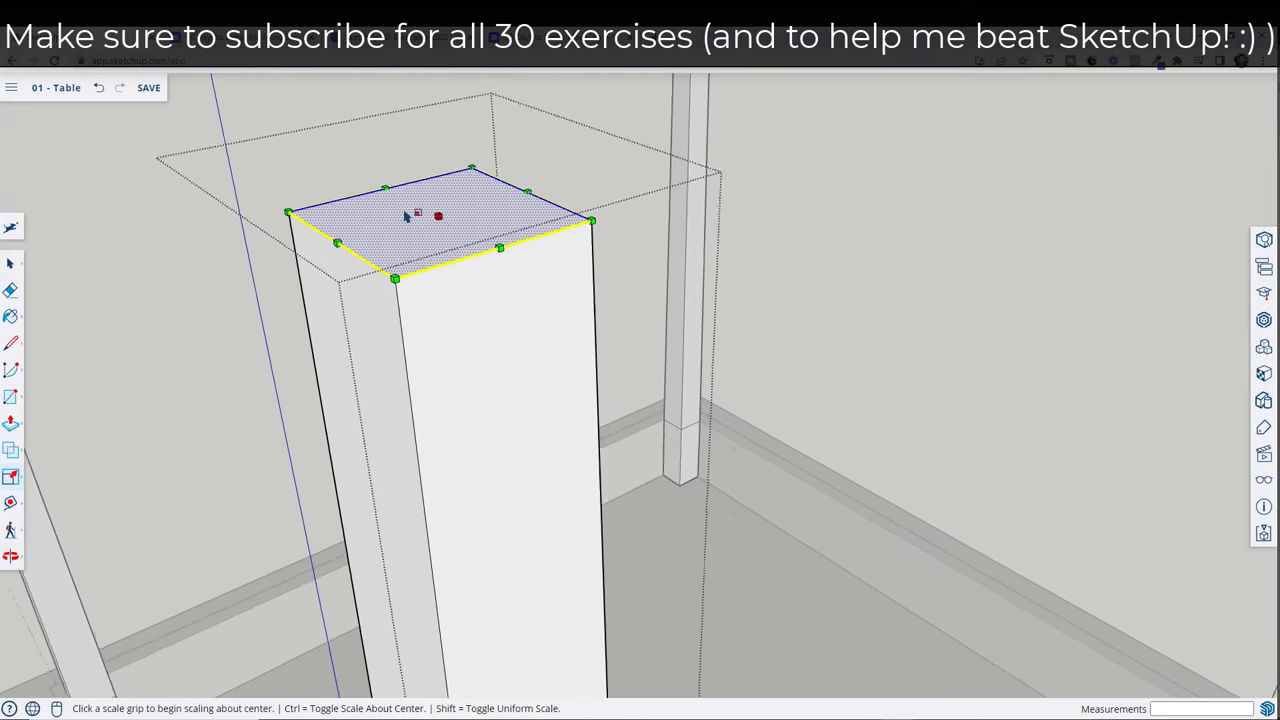
key("space")
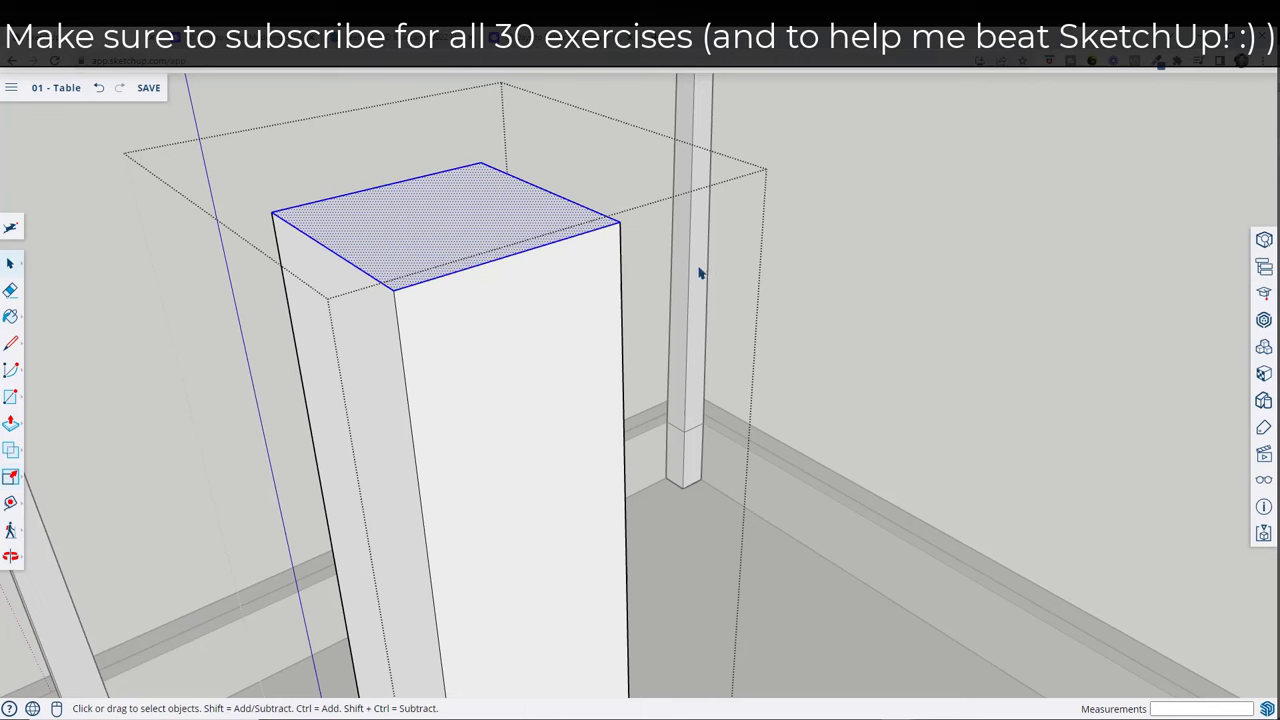
scroll(780, 268, "down", 5)
left_click(751, 303)
middle_click_drag(751, 303, 727, 212)
scroll(766, 351, "down", 5)
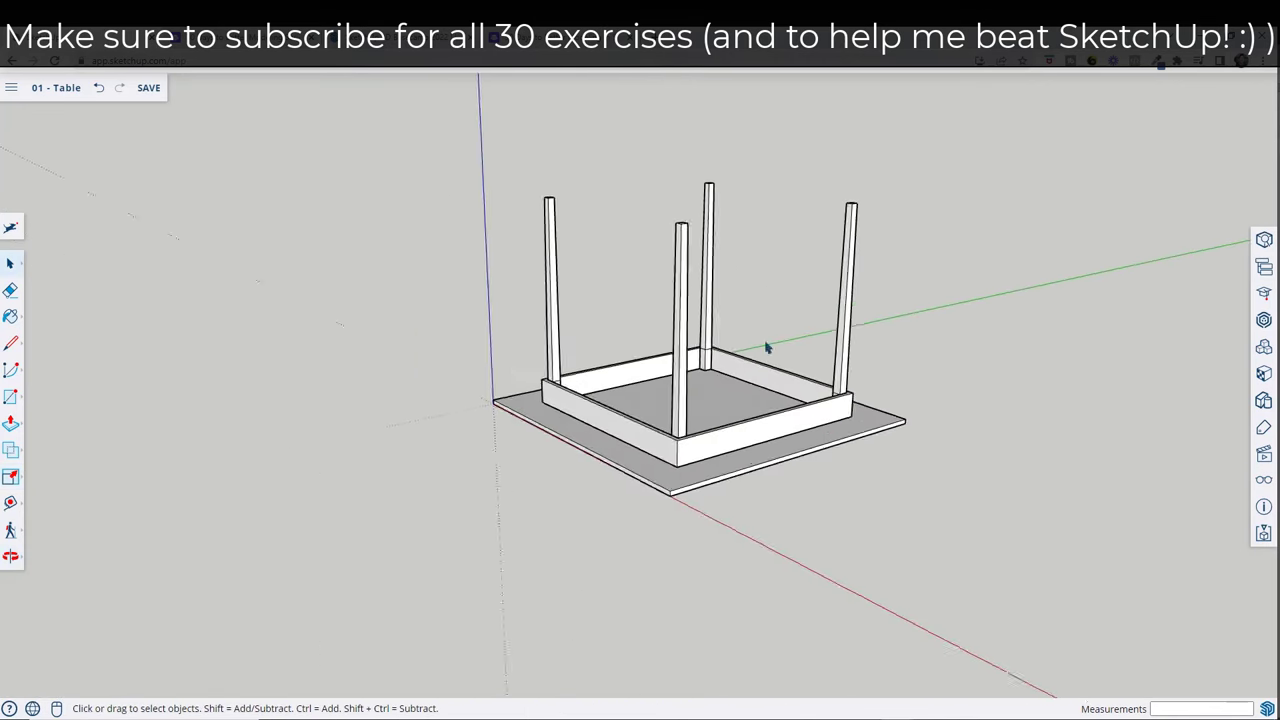
Select the entire upside-down table, including the top, the frame and all four legs
middle_click_drag(766, 351, 363, 388)
scroll(591, 300, "up", 6)
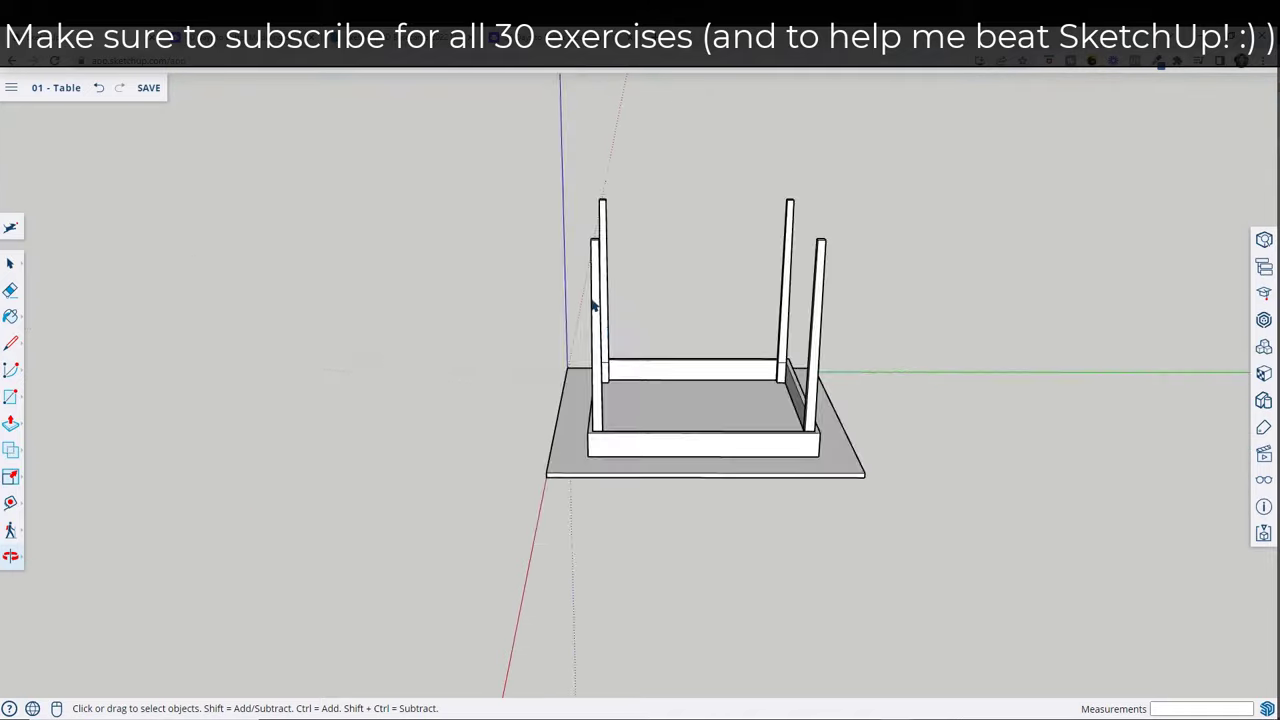
middle_click_drag(591, 234, 903, 223)
scroll(817, 237, "down", 6)
scroll(917, 209, "up", 5)
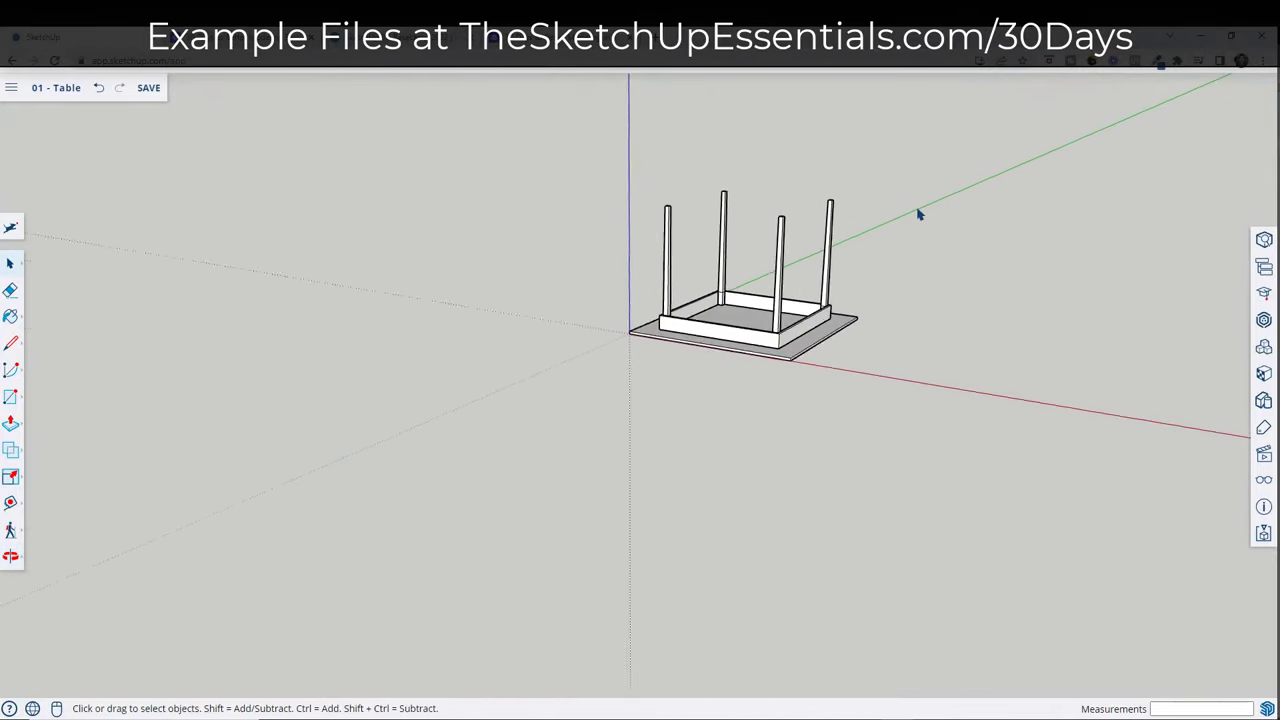
left_click_drag(396, 127, 1049, 585)
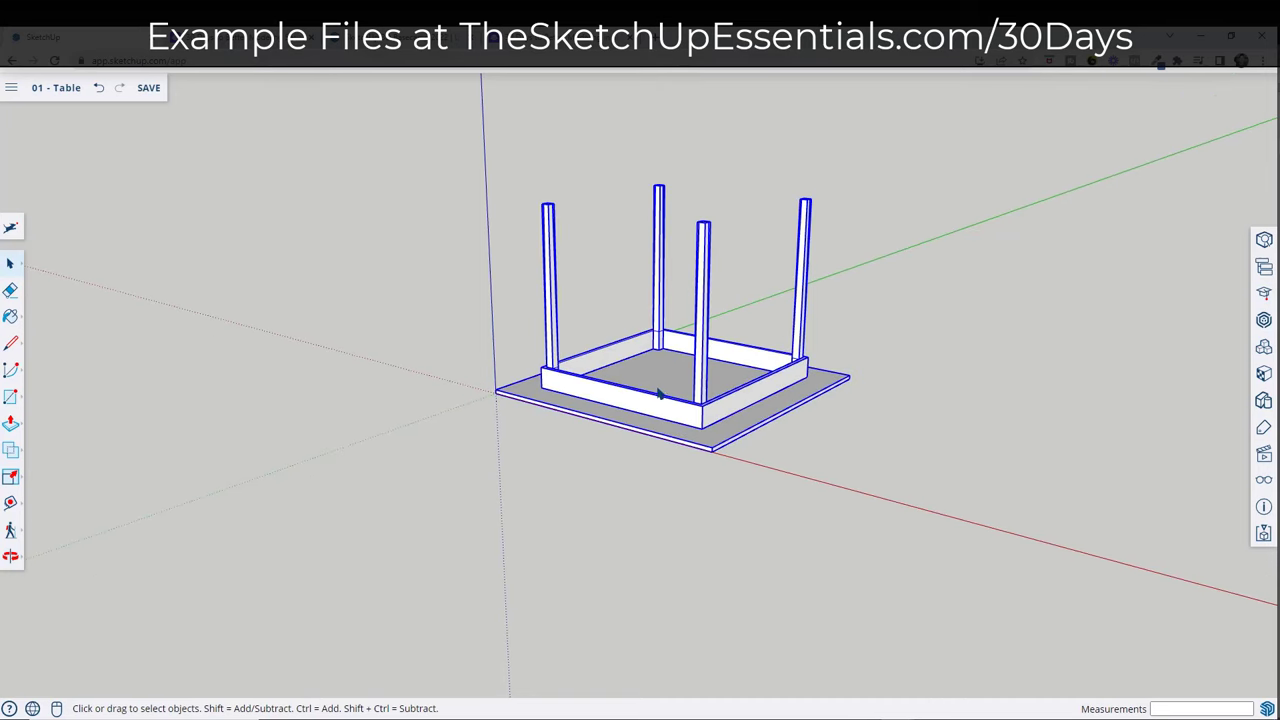
Rotate the selected table 180 degrees about the tabletop corner at the origin, with the rotation plane locked to the green axis
key("q")
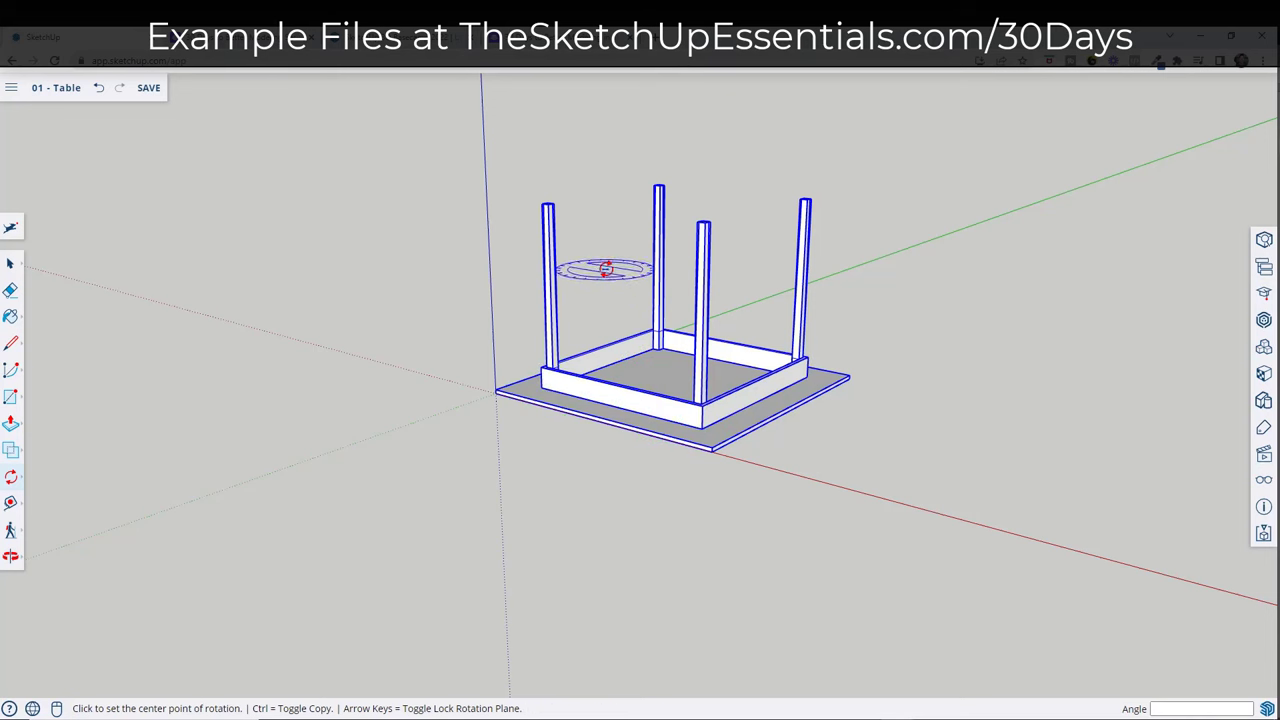
key("Right")
key("Up")
key("Left")
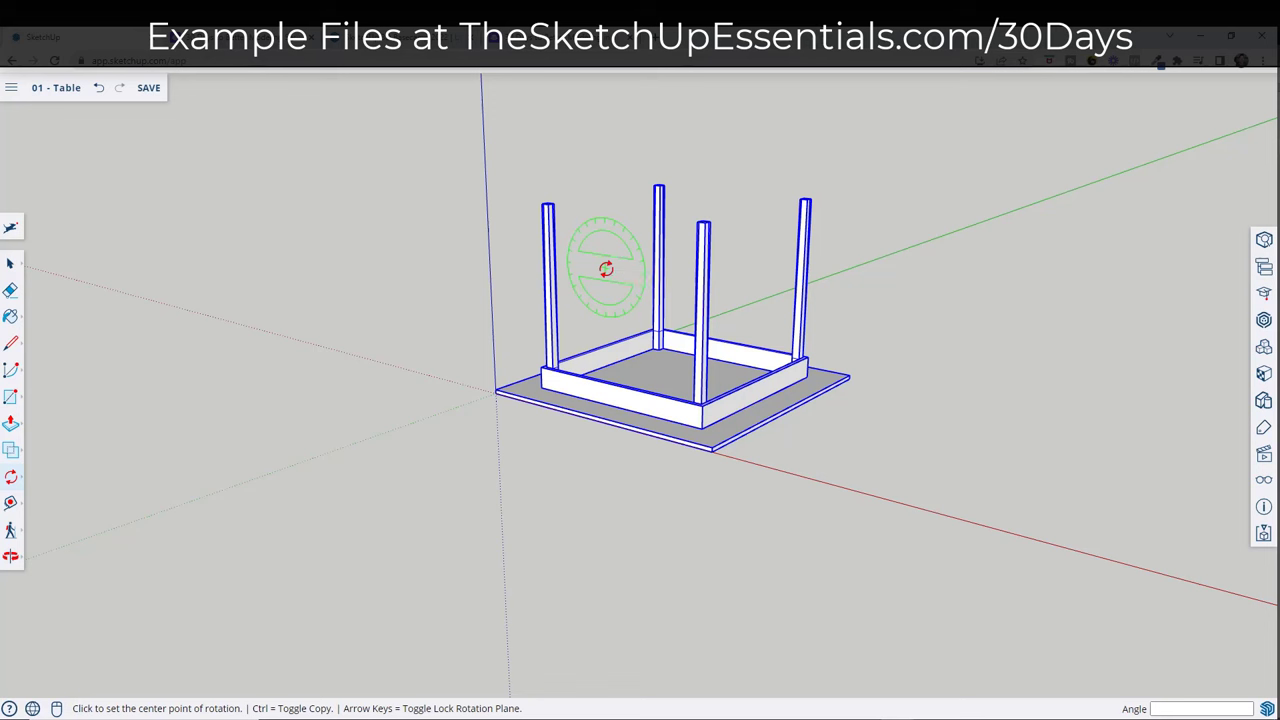
key("Right")
key("Up")
key("Left")
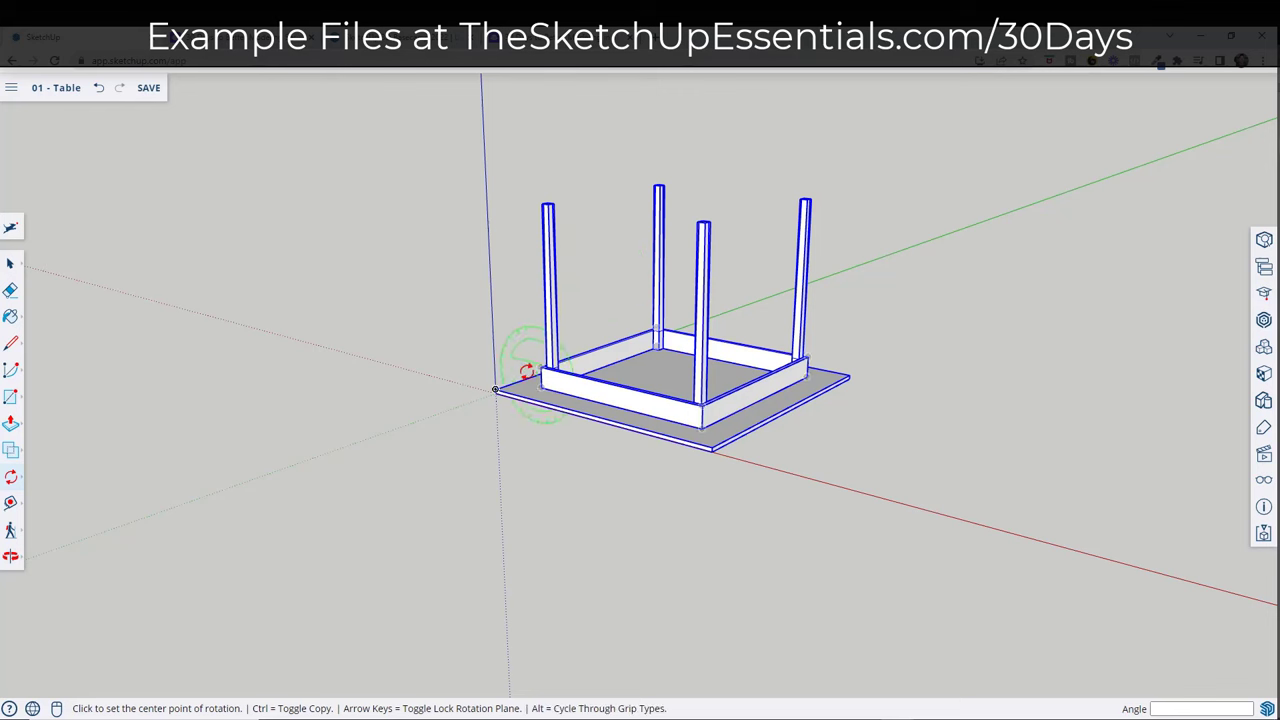
scroll(493, 397, "up", 1)
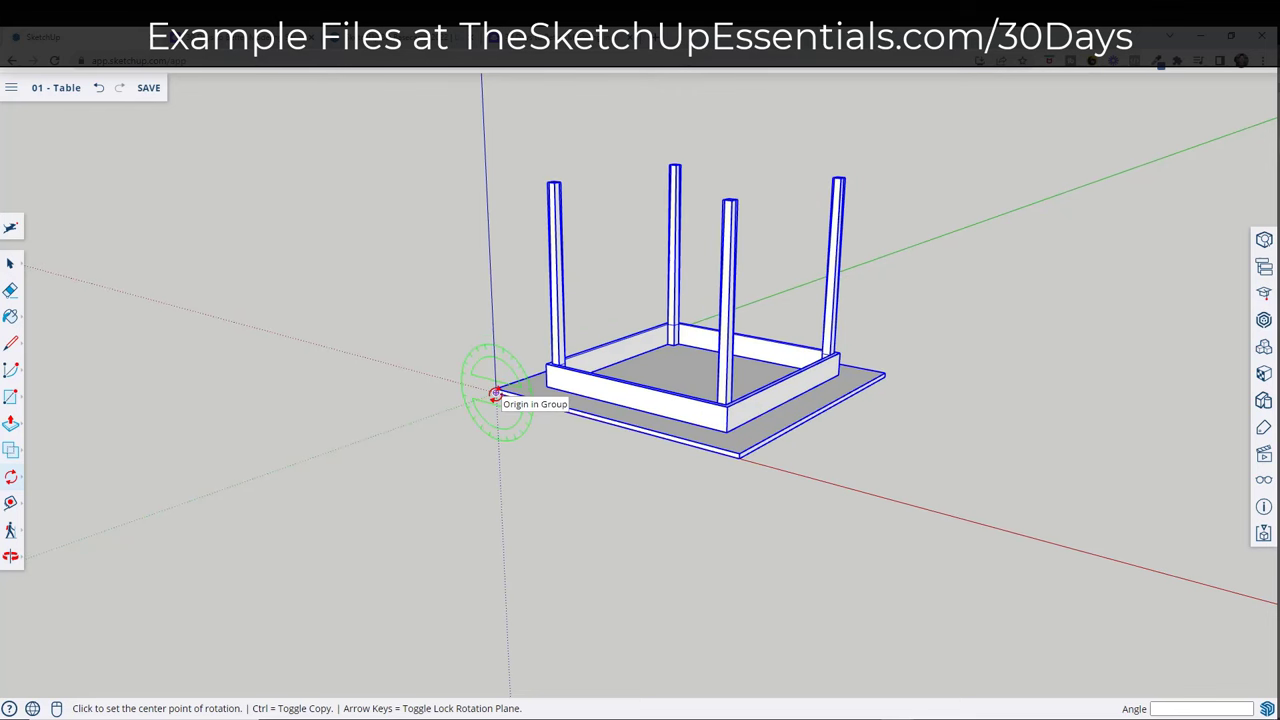
left_click(495, 393)
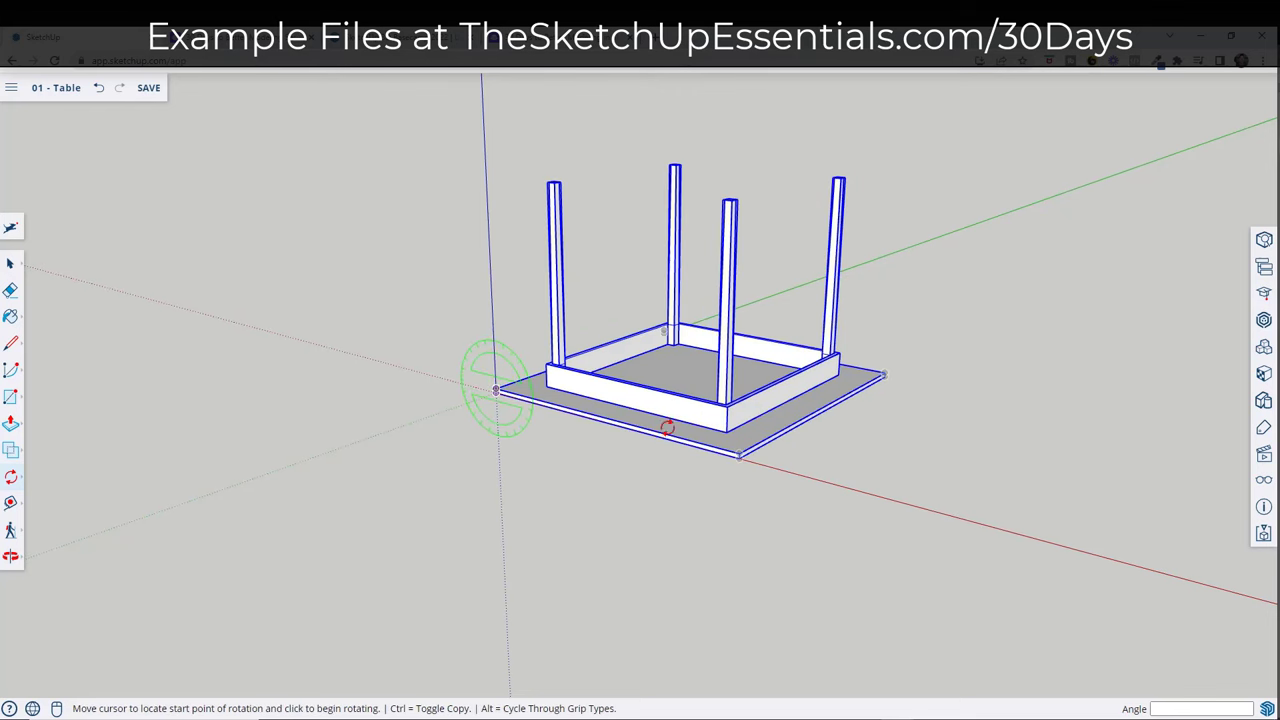
left_click(739, 452)
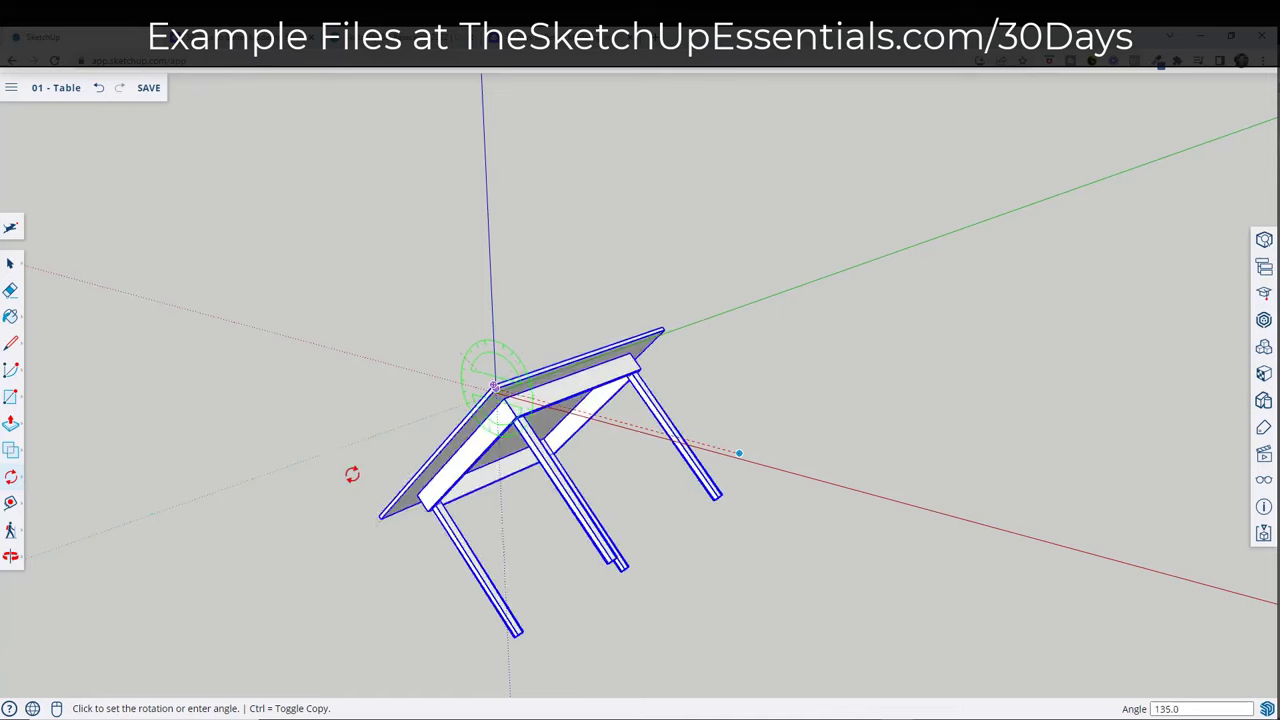
left_click(322, 341)
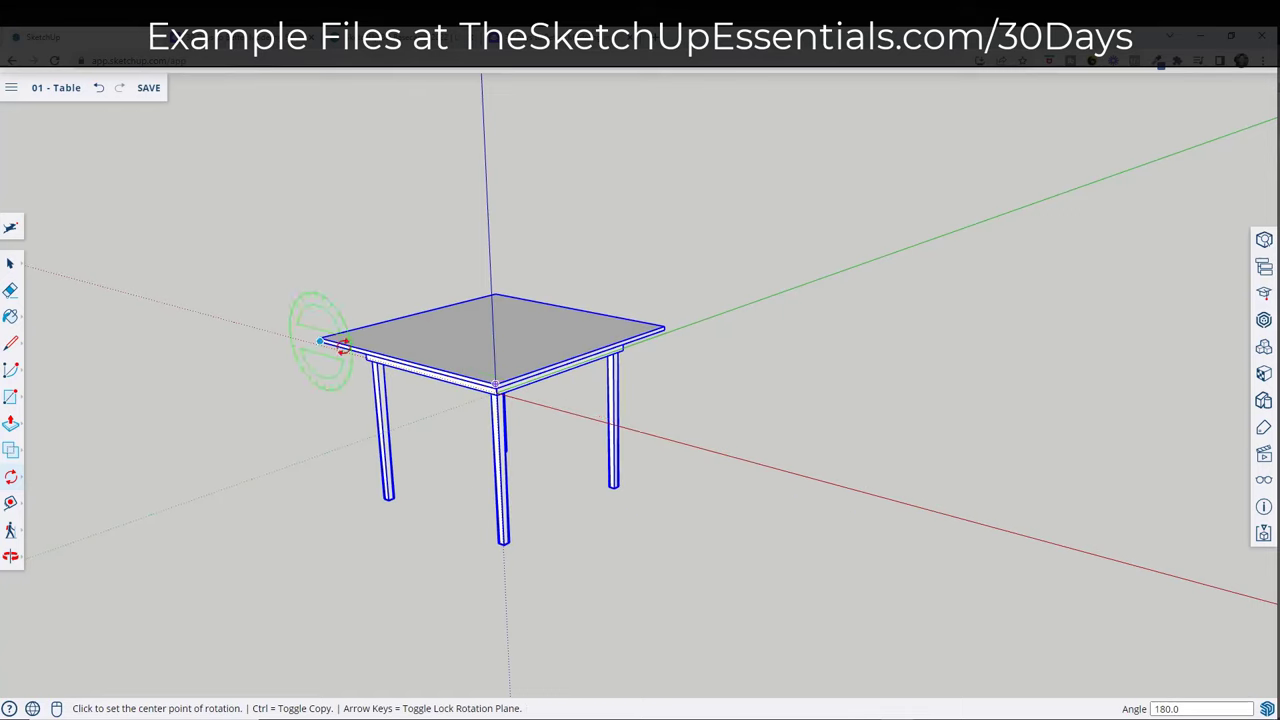
middle_click_drag(763, 354, 606, 434)
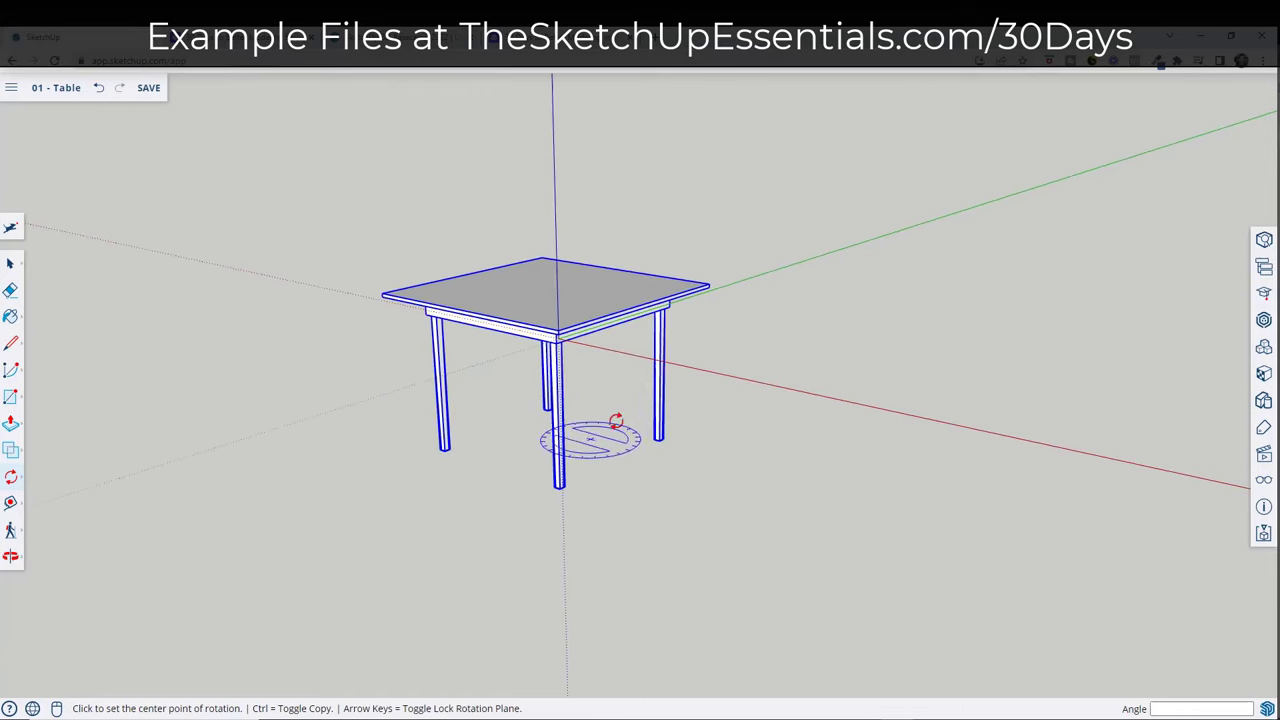
key("space")
Combine the selected top, frame and legs into one group
mouse_move(643, 368)
middle_mouse_down()
mouse_move(623, 289)
mouse_move(621, 365)
middle_mouse_up()
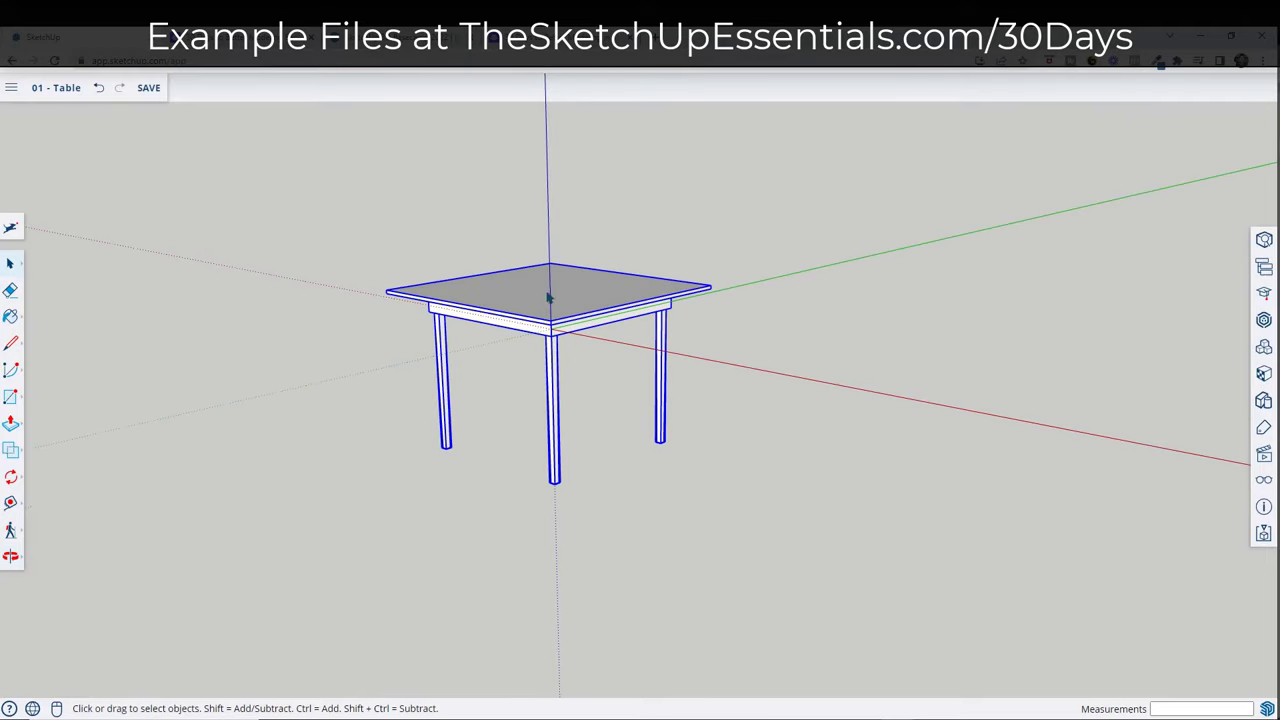
right_click(548, 298)
left_click(604, 522)
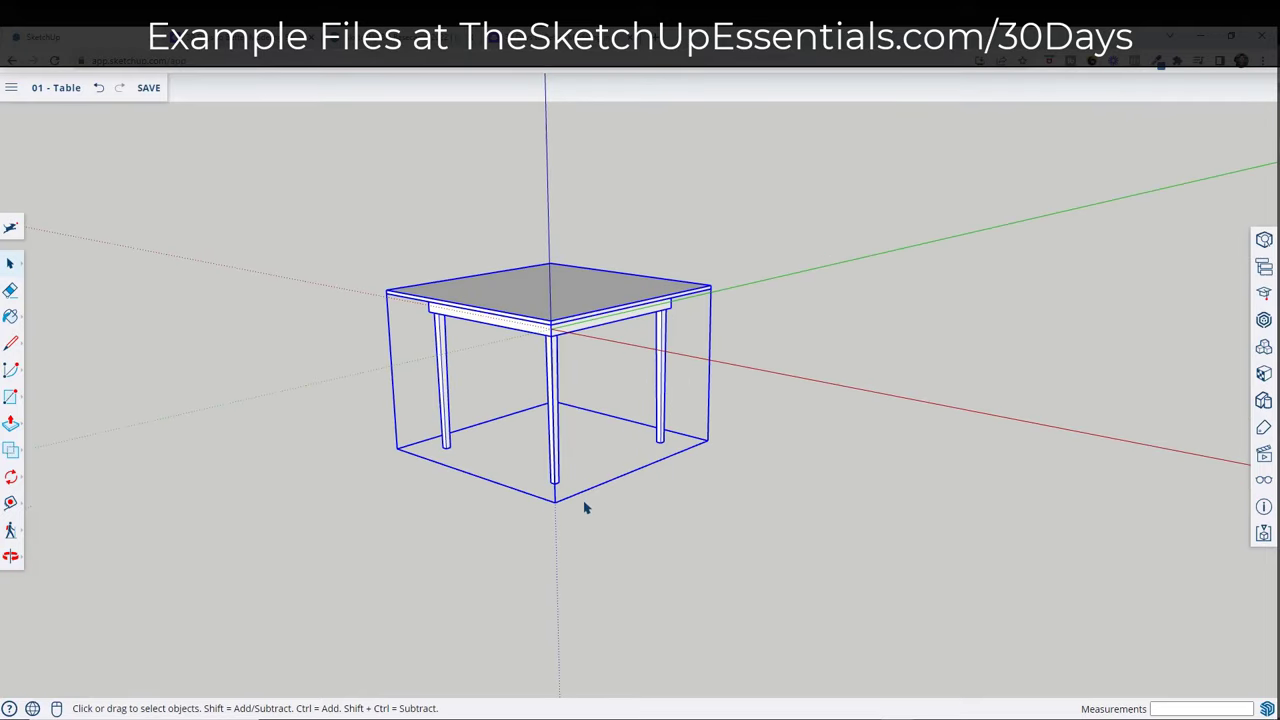
Move the table group from the bottom corner of its nearest leg up to the origin and deselect it
key("m")
scroll(560, 492, "up", 2)
left_click(552, 484)
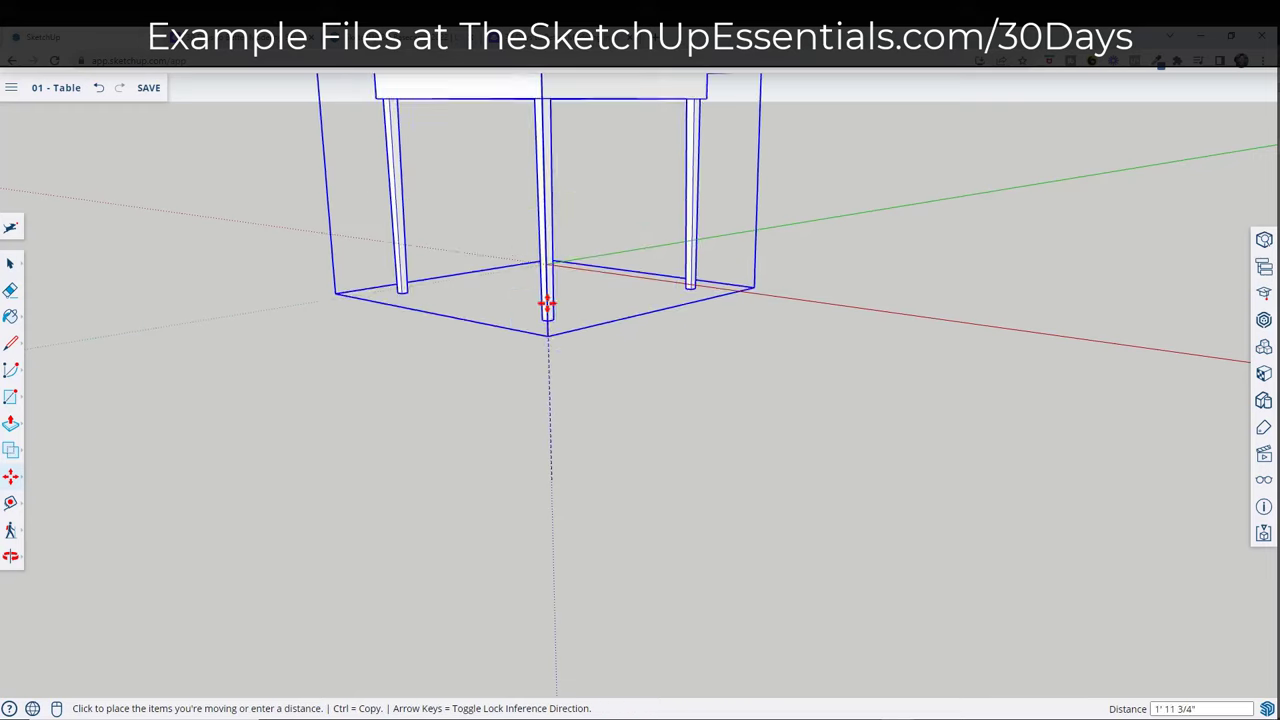
left_click(549, 268)
scroll(589, 566, "down", 1)
middle_click_drag(589, 566, 541, 272)
scroll(600, 237, "up", 2)
scroll(600, 237, "up", 2)
scroll(541, 272, "down", 2)
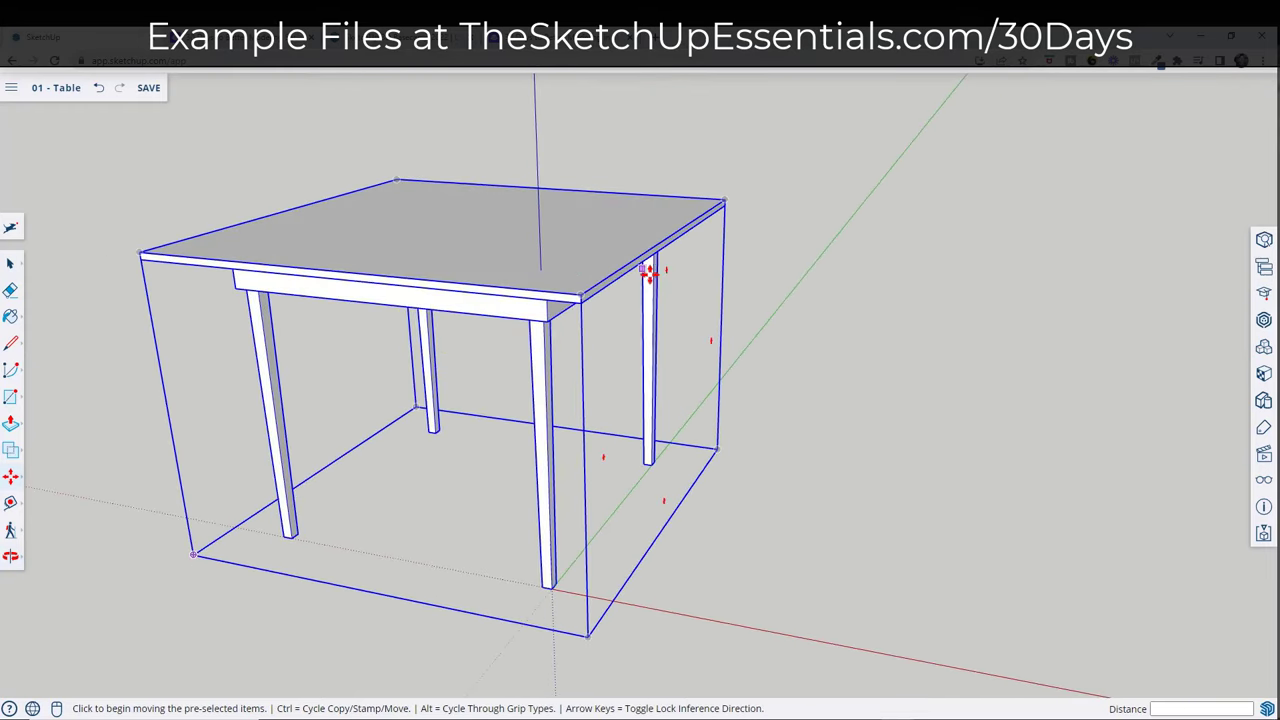
middle_click_drag(651, 274, 557, 320)
key("space")
left_click(797, 271)
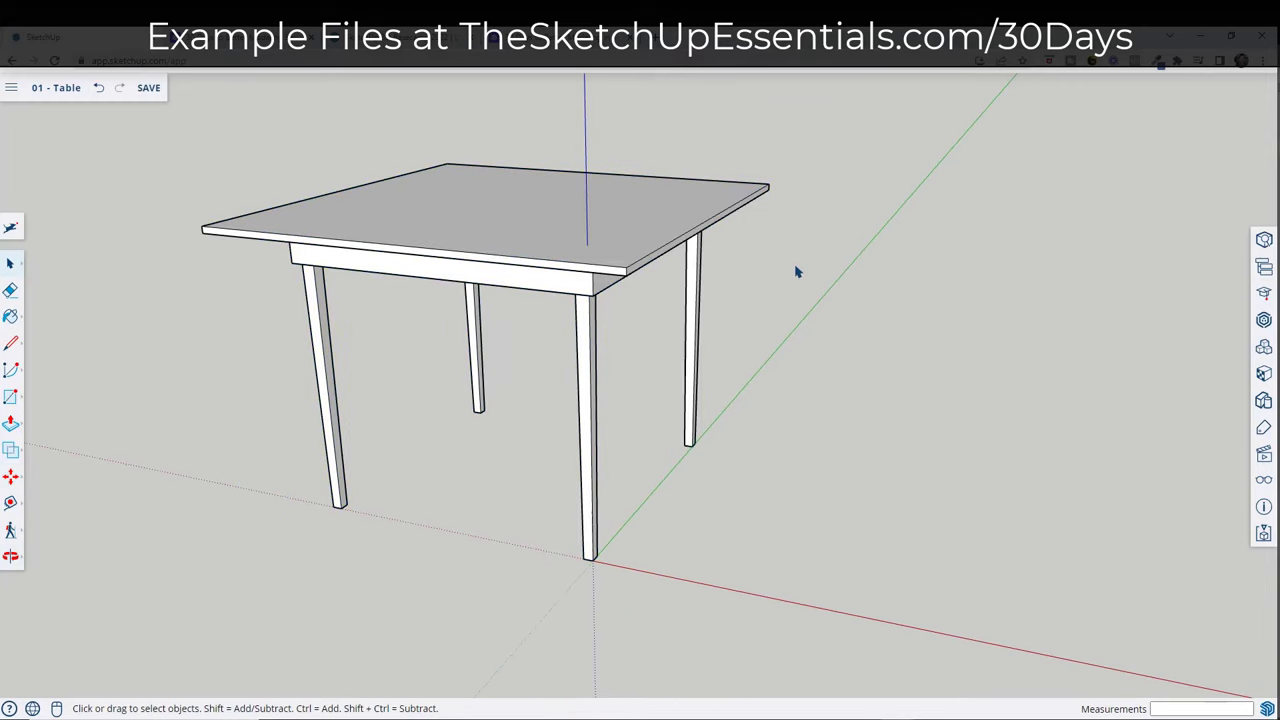